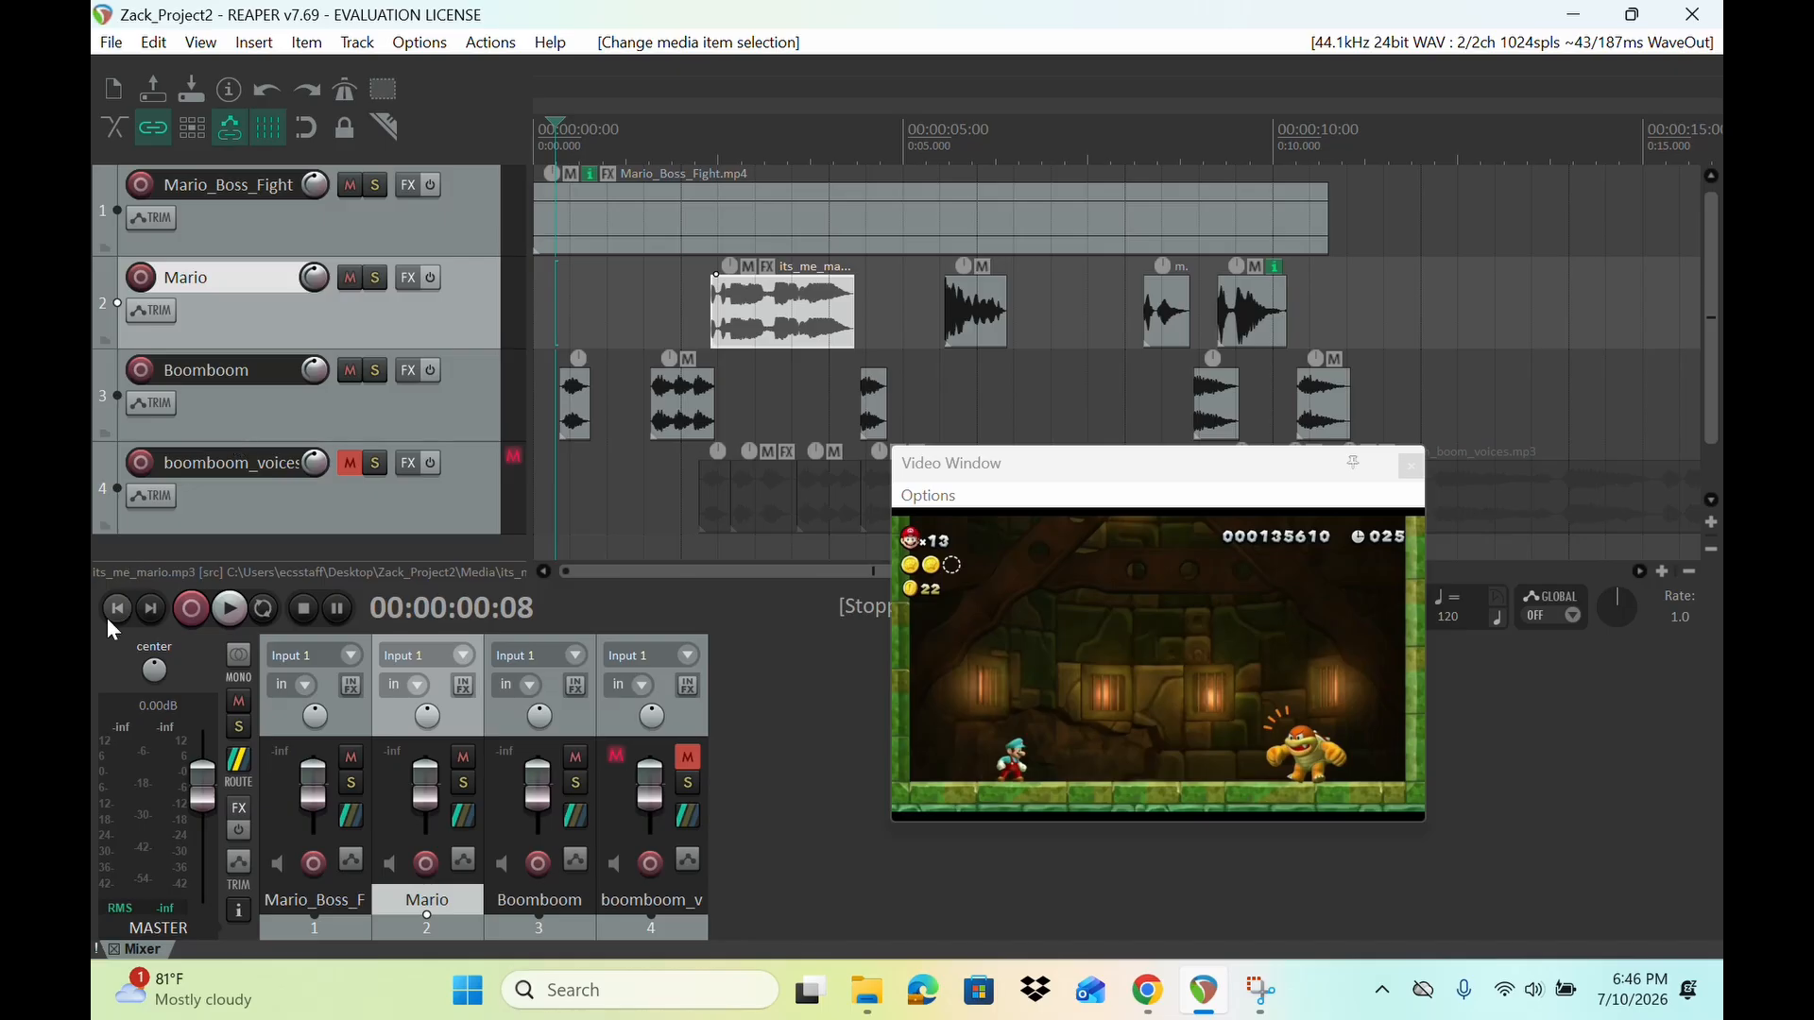
Step: Preview the opening of the video from the project start and mute the Boomboom and Mario tracks
left_click(110, 616)
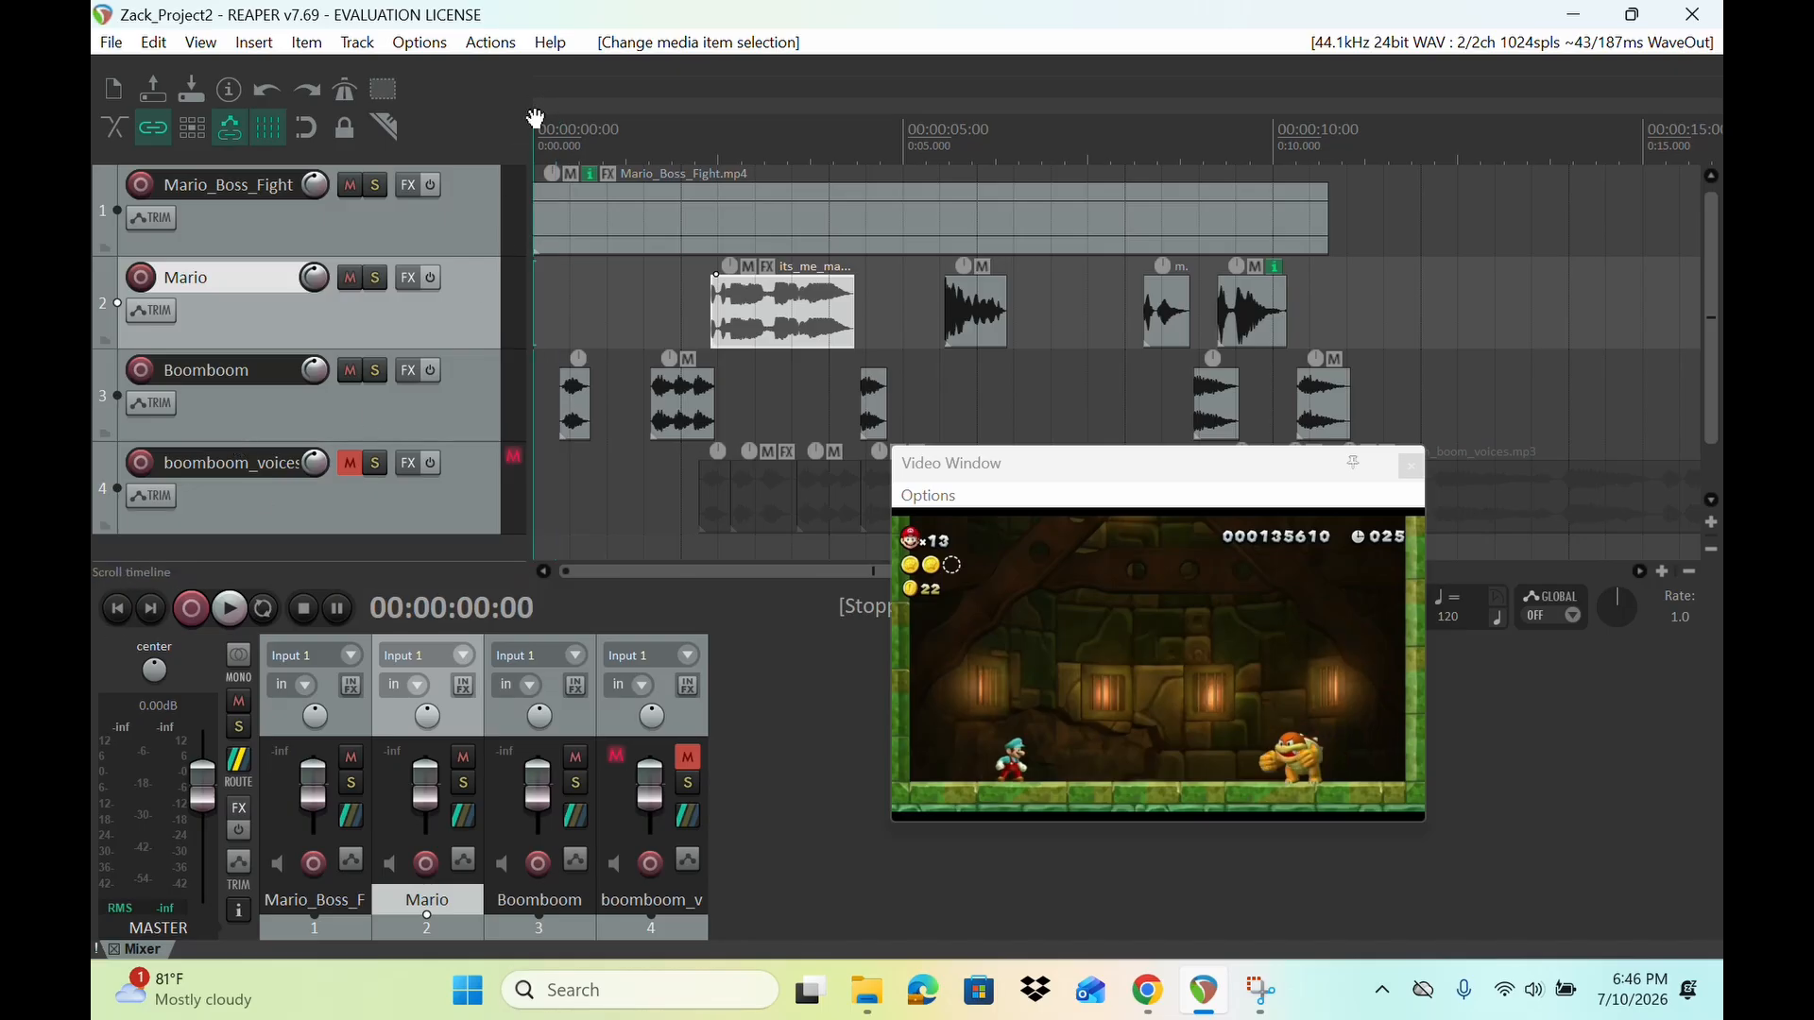
left_click_drag(534, 117, 585, 121)
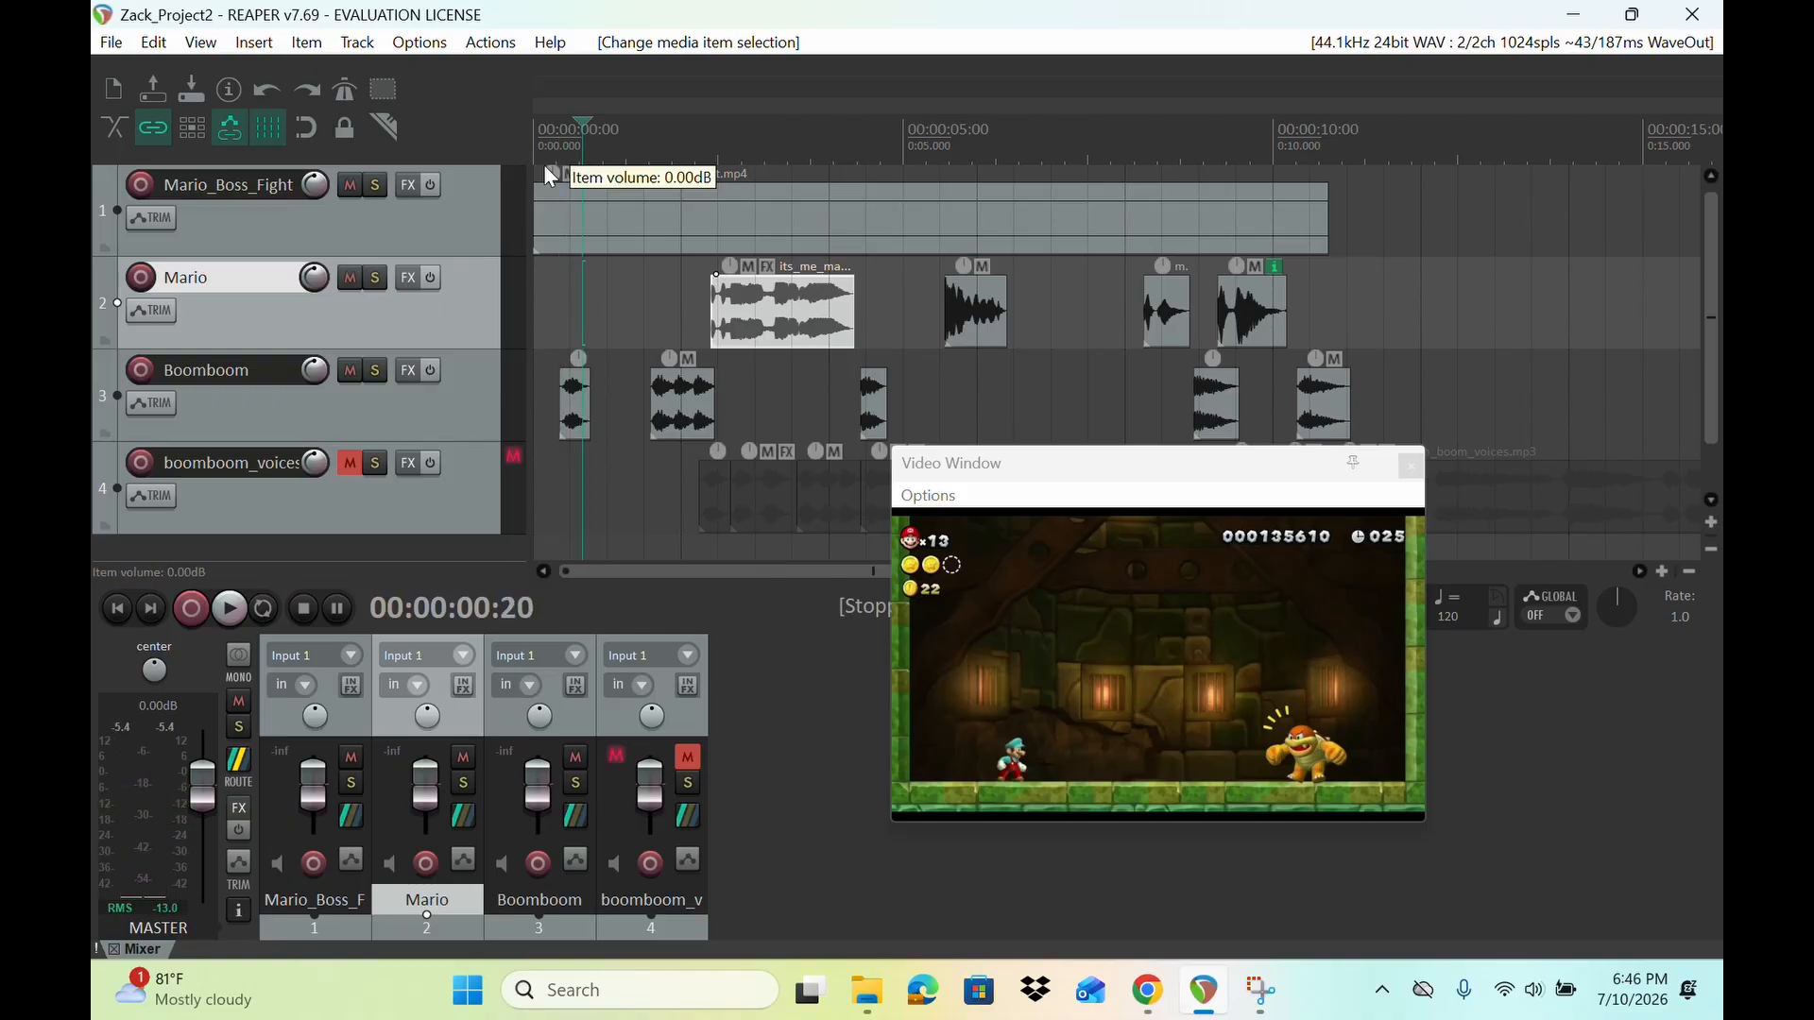
left_click(360, 423)
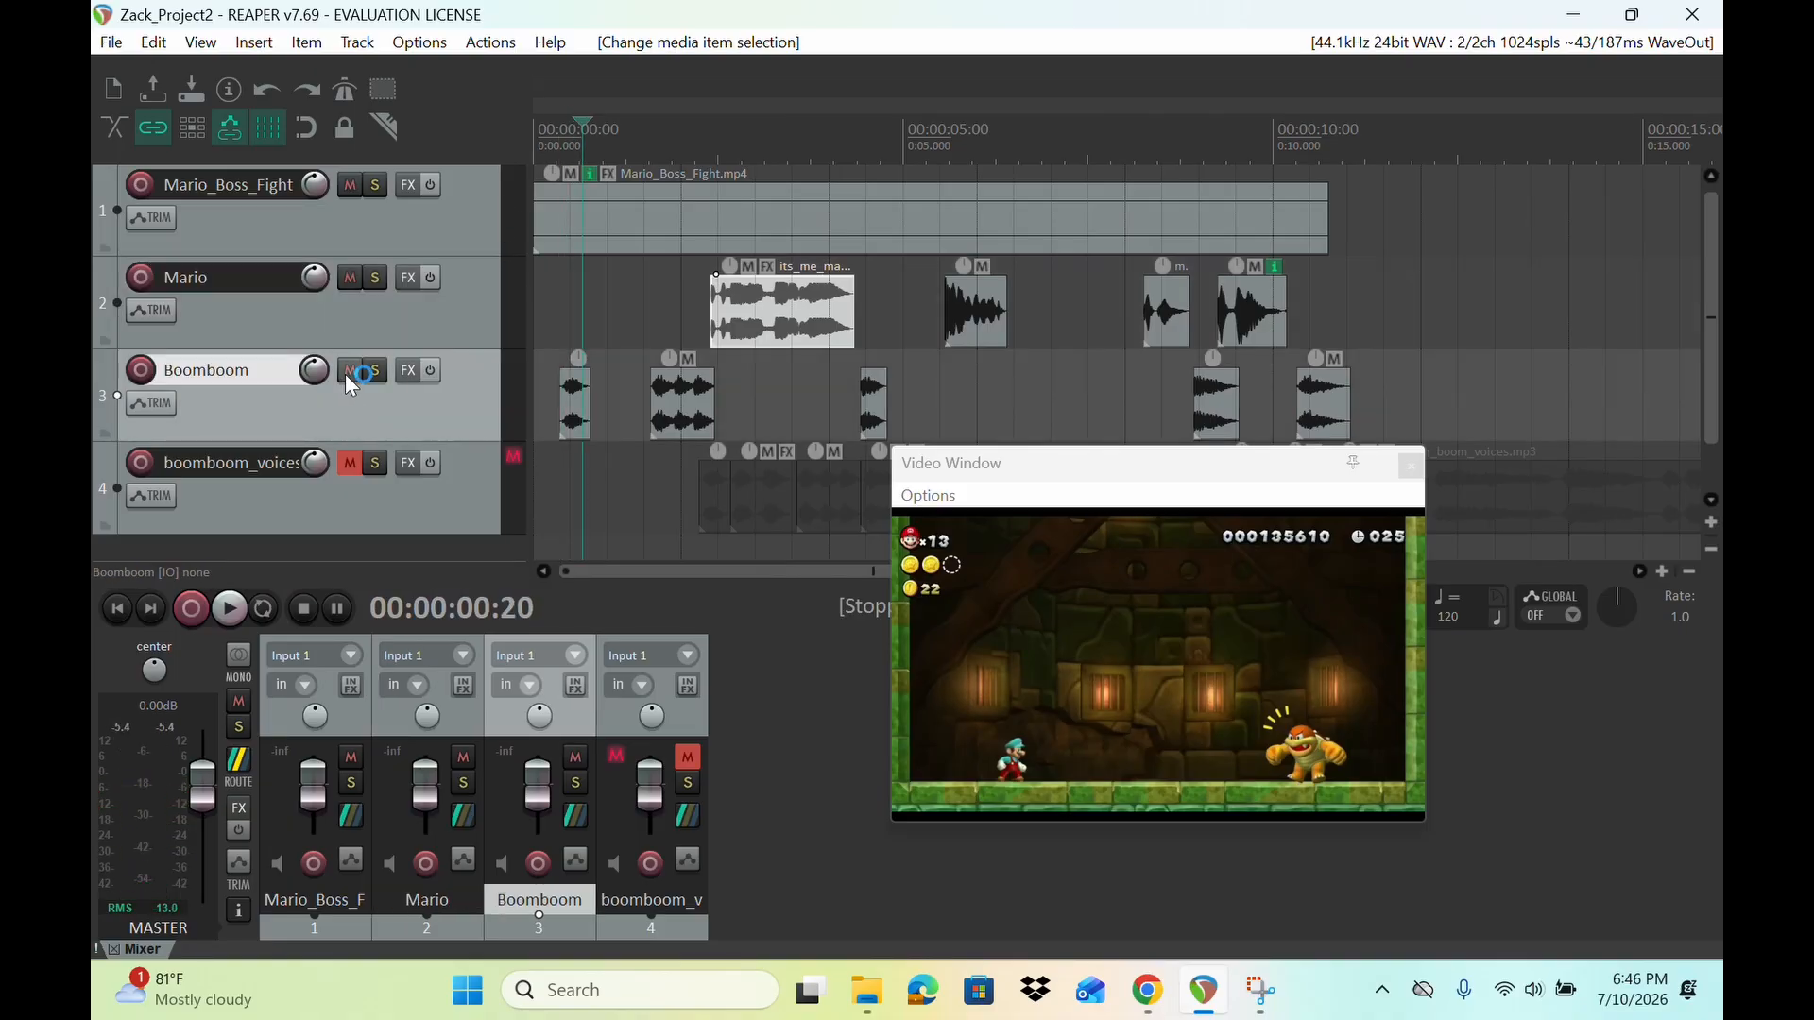
left_click(348, 375)
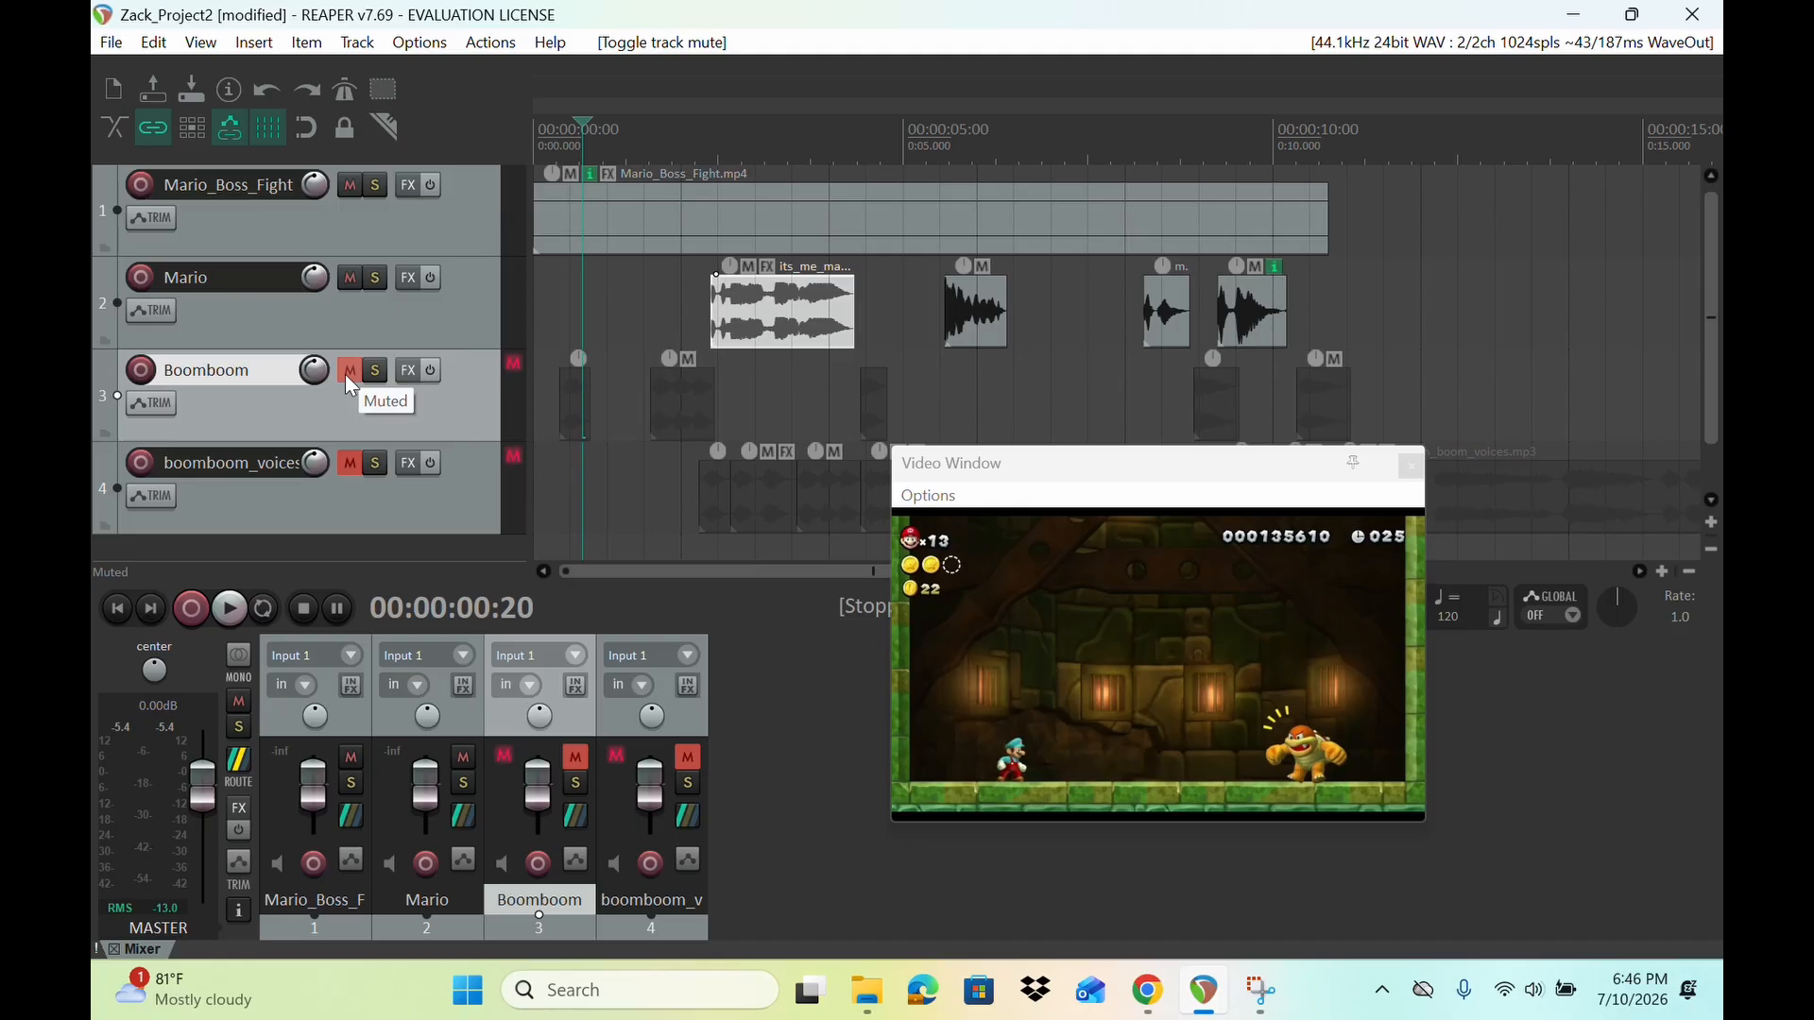
left_click(349, 278)
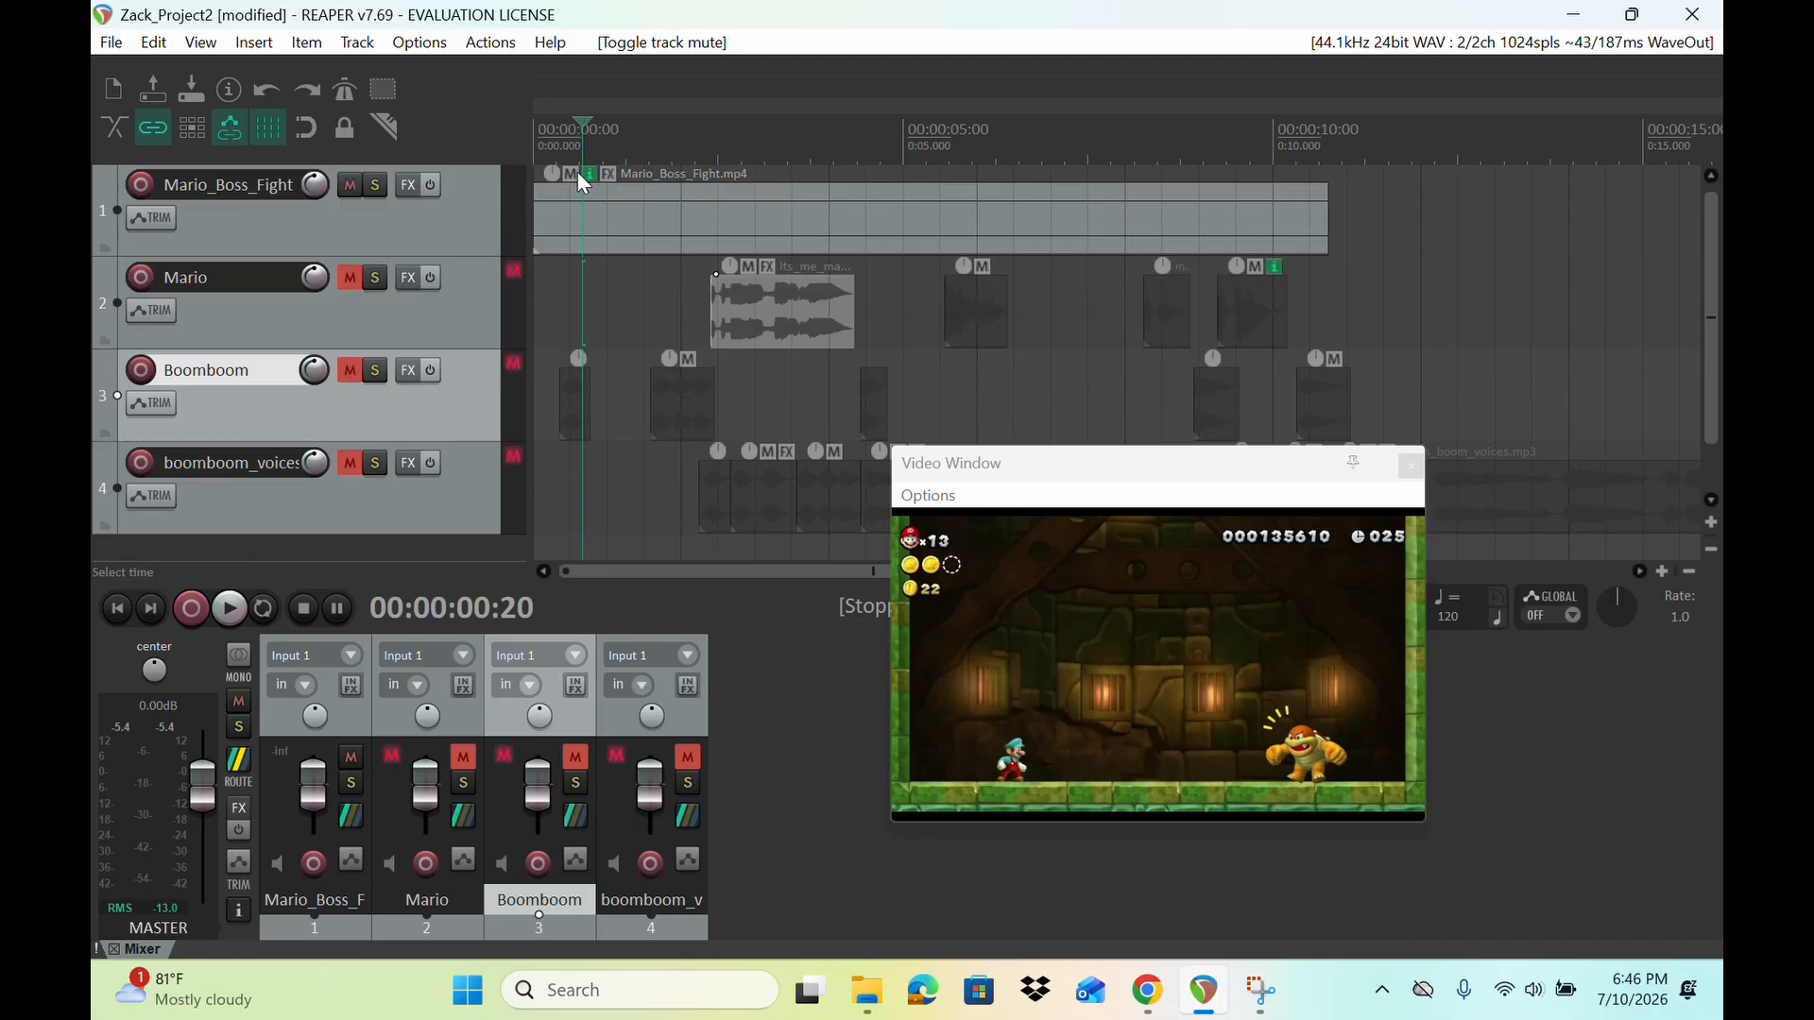
Step: Add a marker at 00:00:01:17, where Boomboom lands, and name it "Boomboom land on floor"
left_click(564, 128)
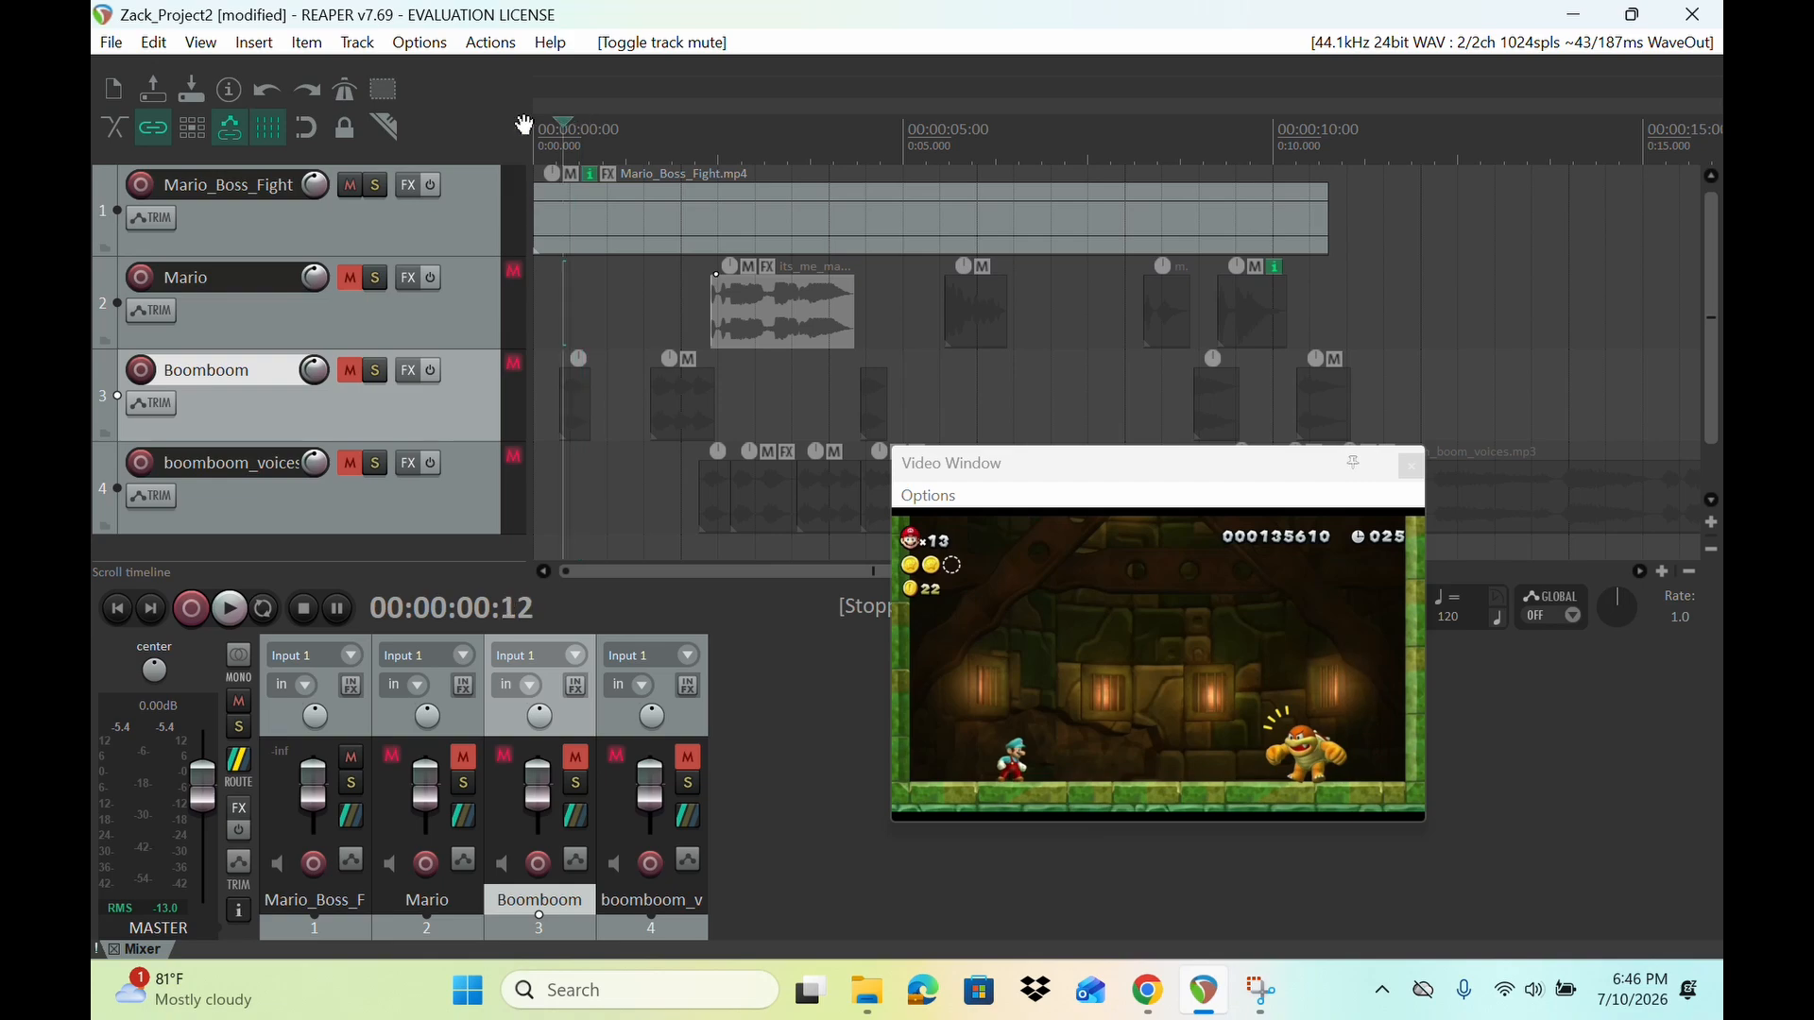
left_click_drag(524, 124, 650, 123)
key("m")
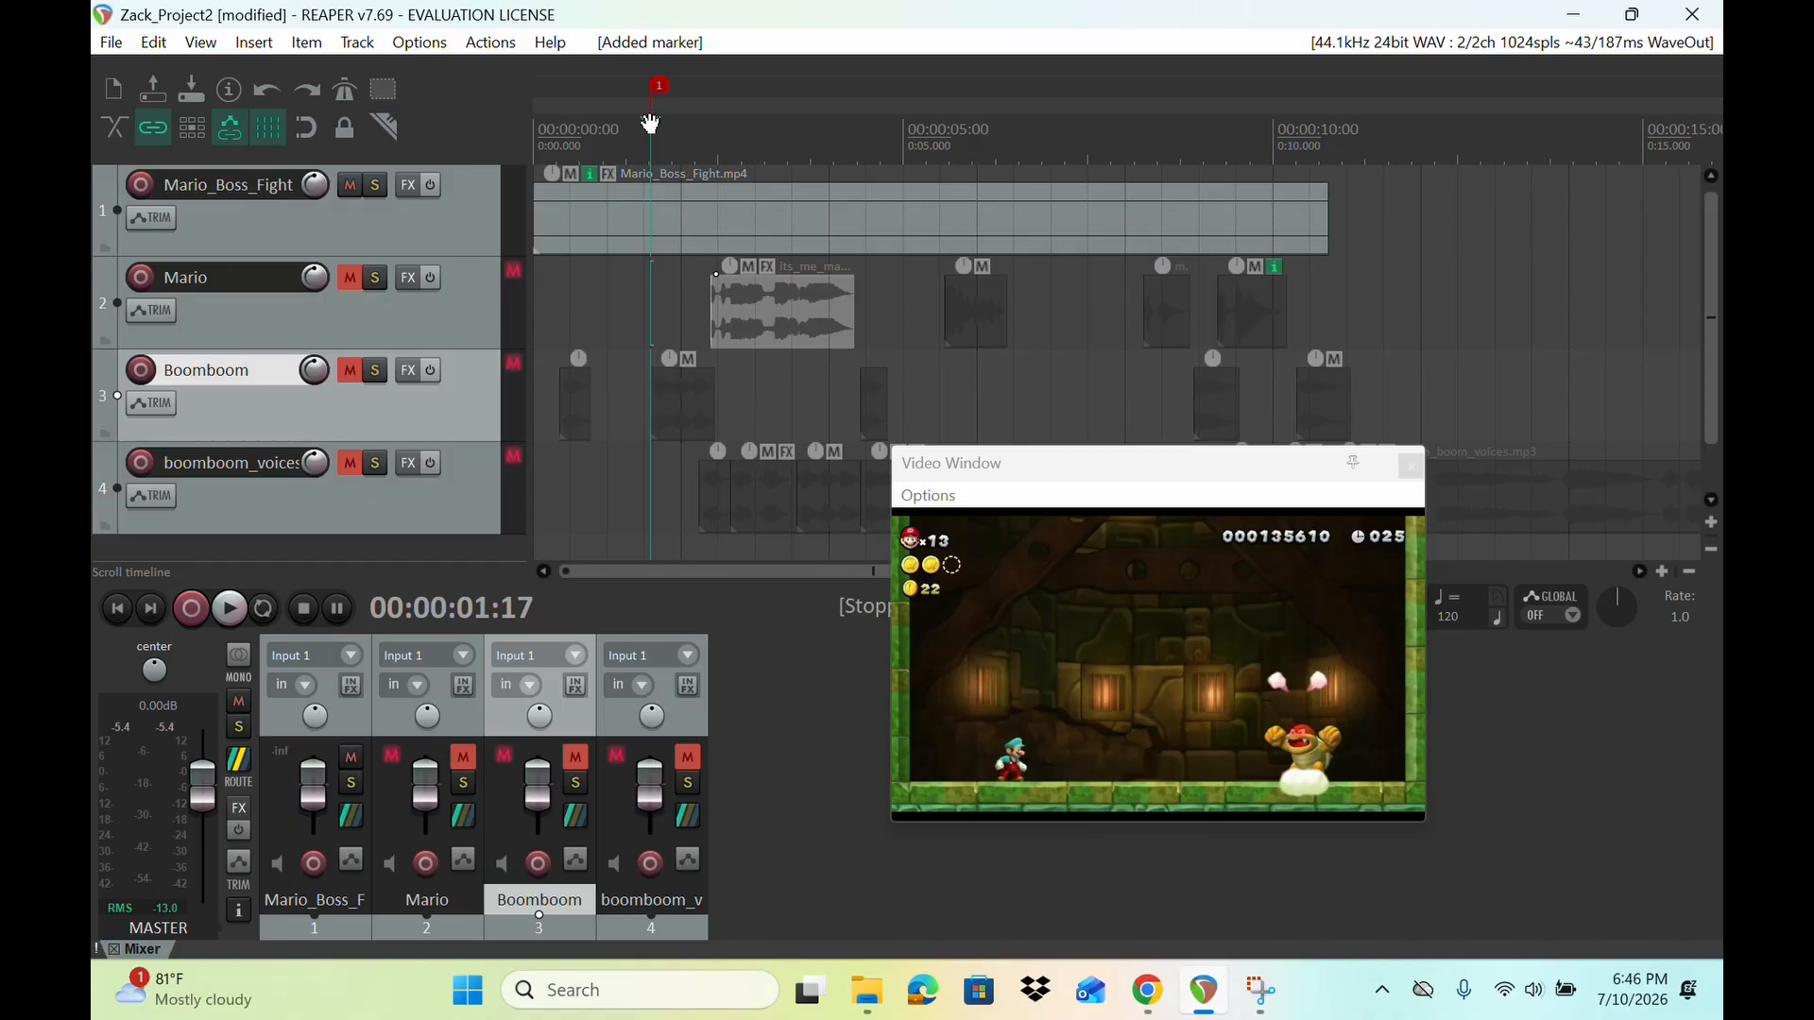
double_click(658, 86)
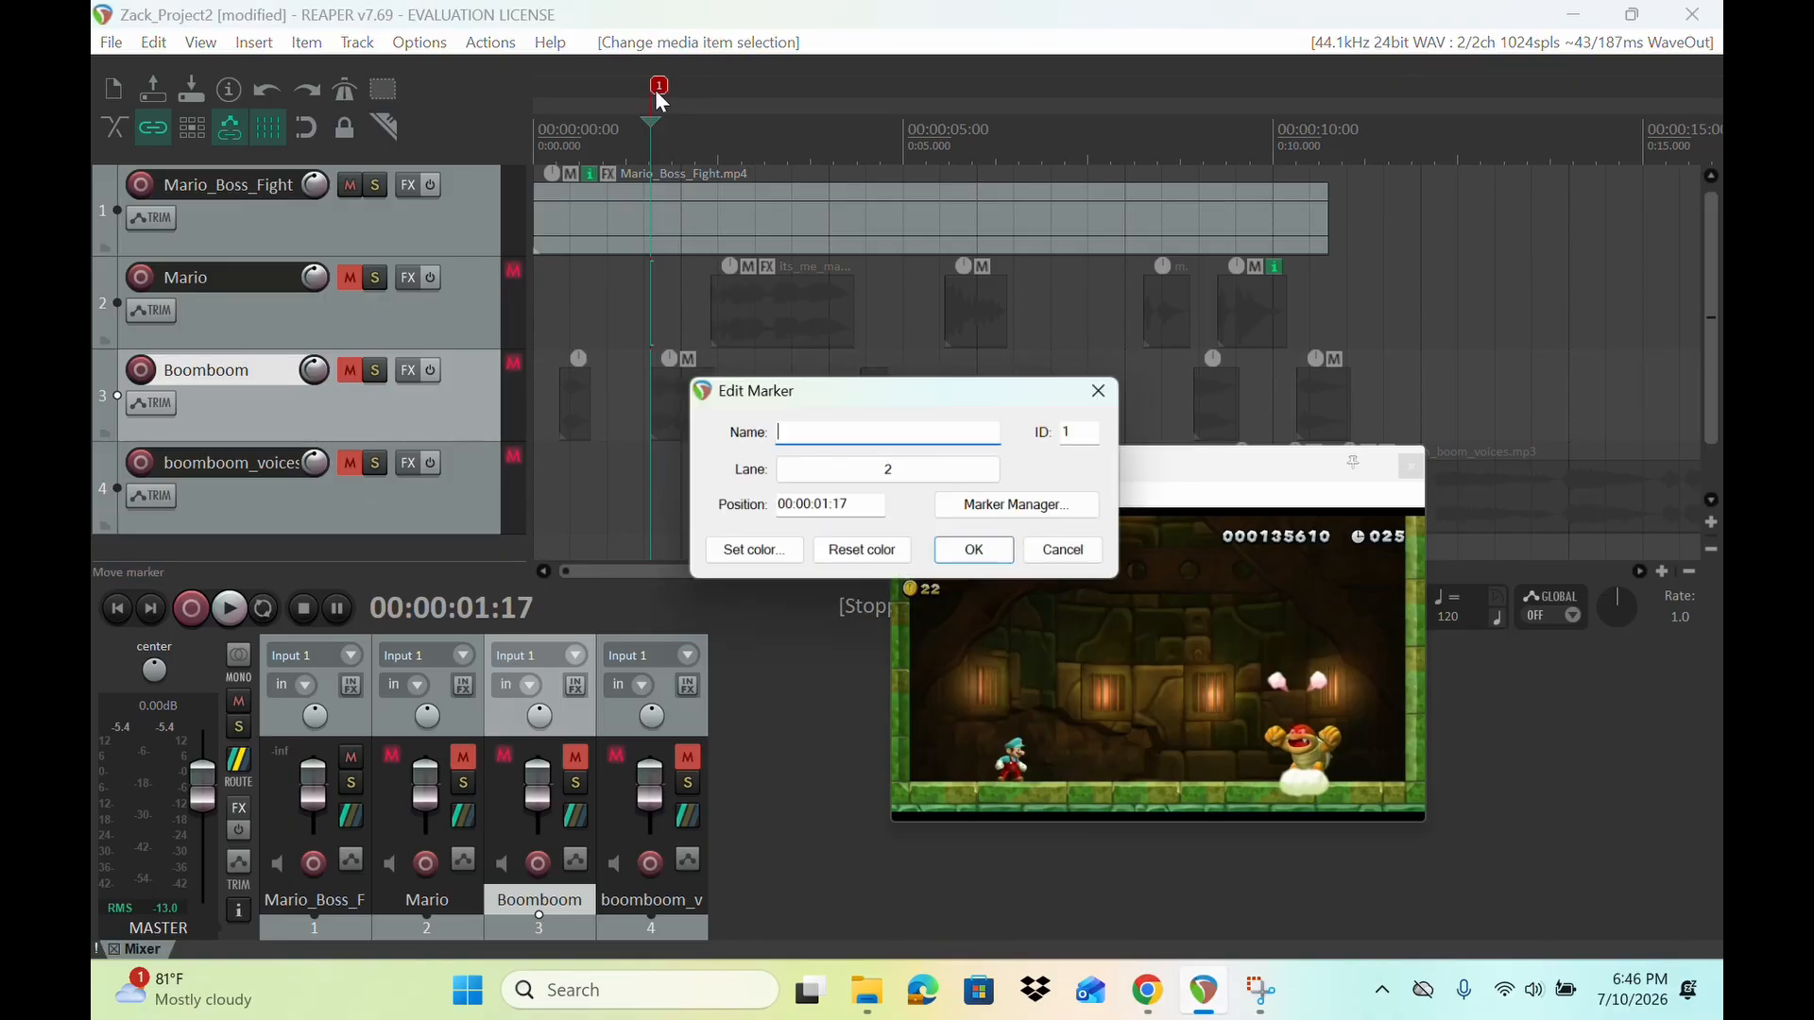
type("Bo")
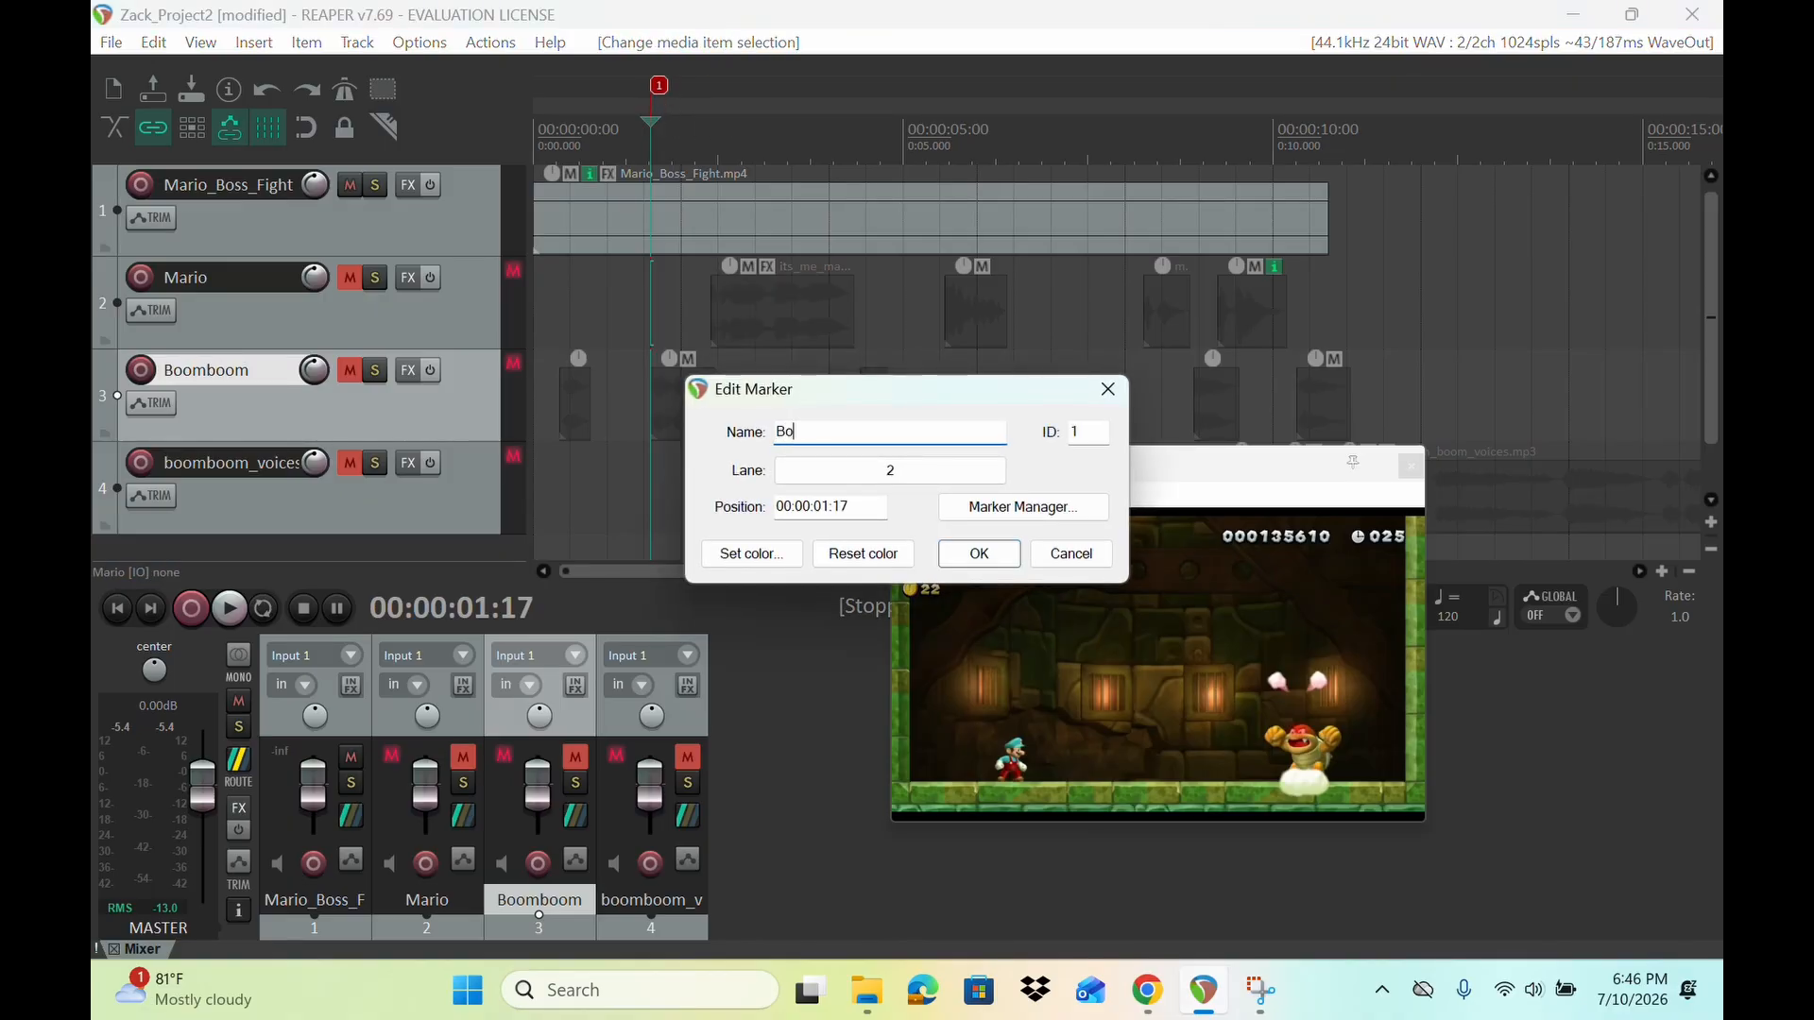
type("omboom land on floor")
key("Return")
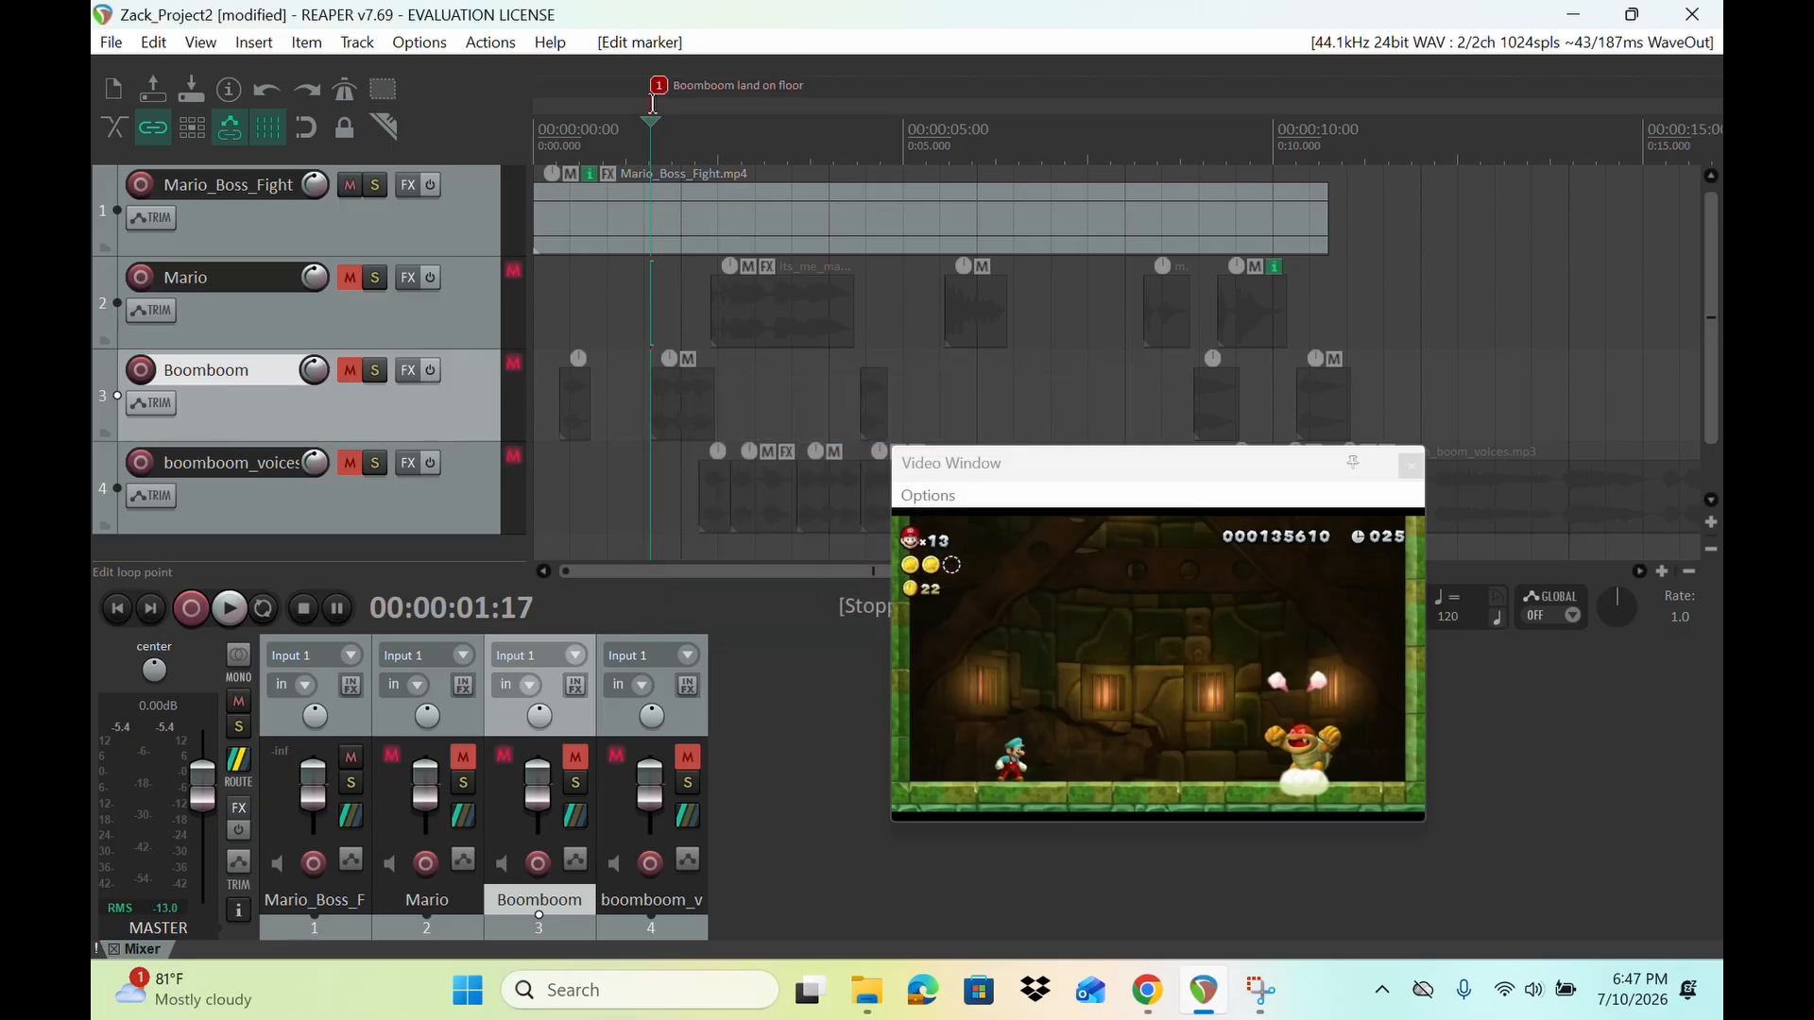
Step: Add a marker at 00:00:03:16, where Mario throws the first ice ball, and name it "ice ball"
left_click_drag(652, 118, 799, 130)
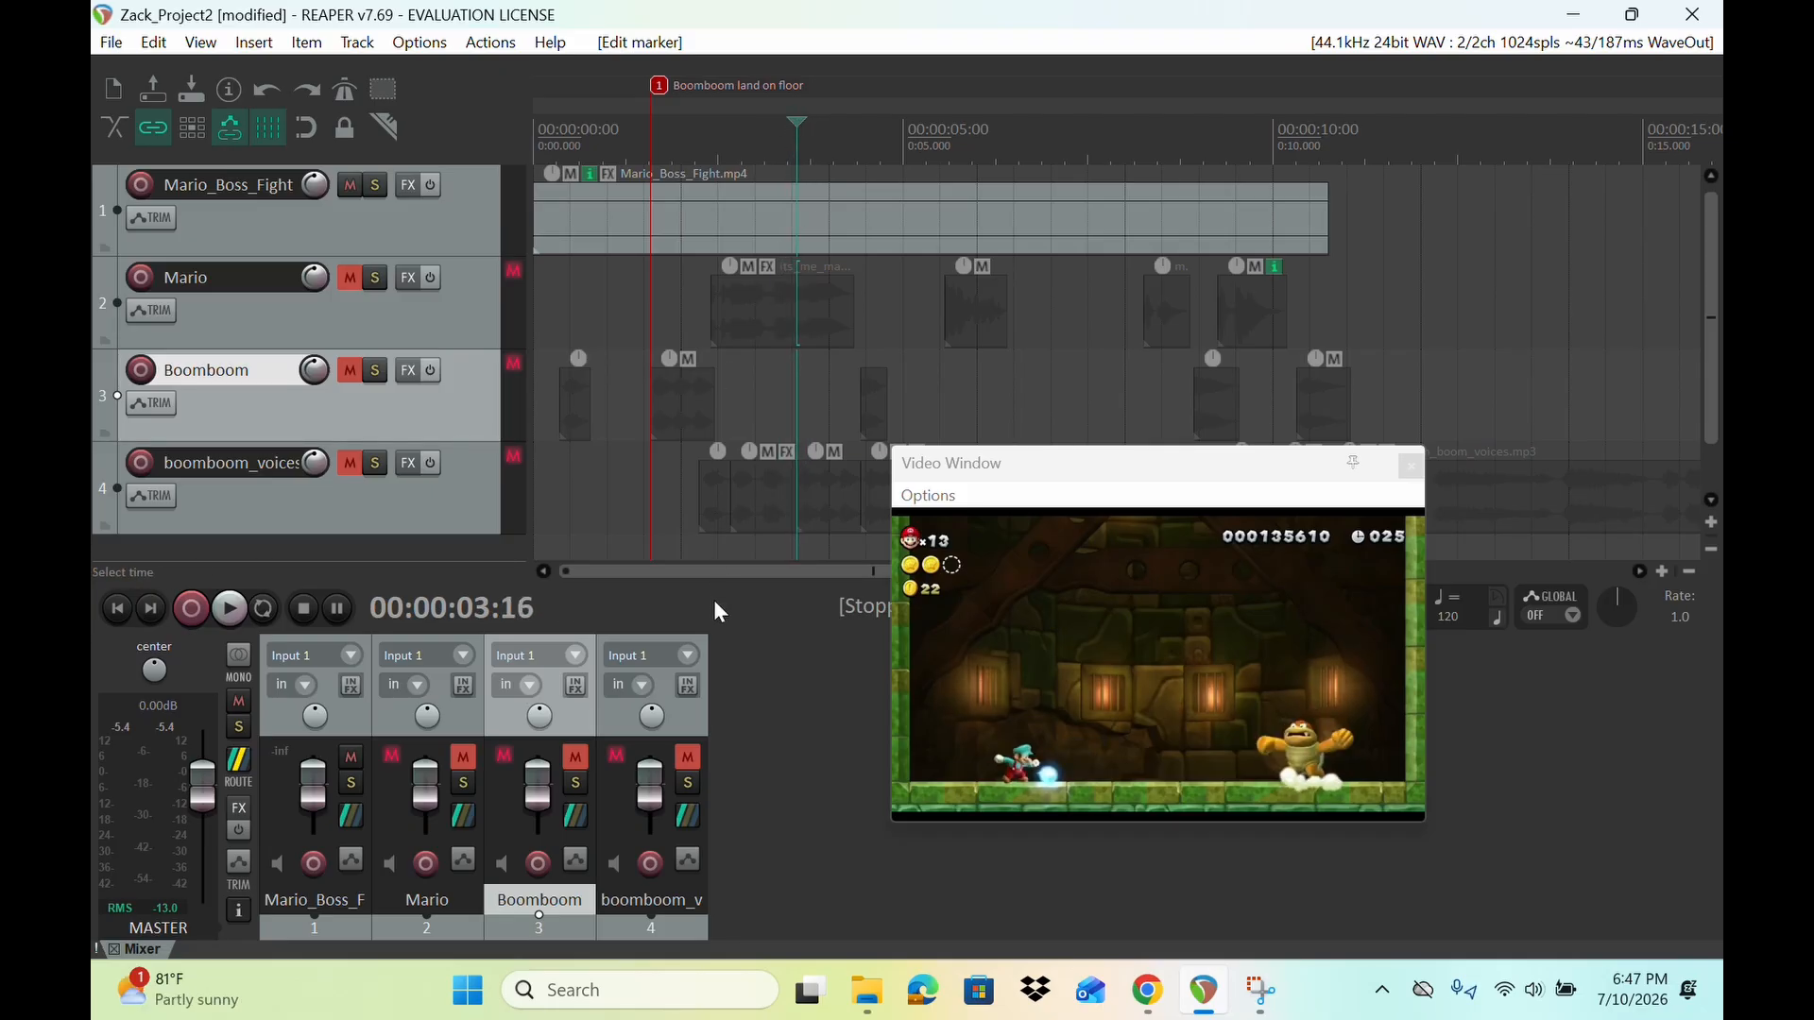
key("m")
scroll(818, 77, "right", 3)
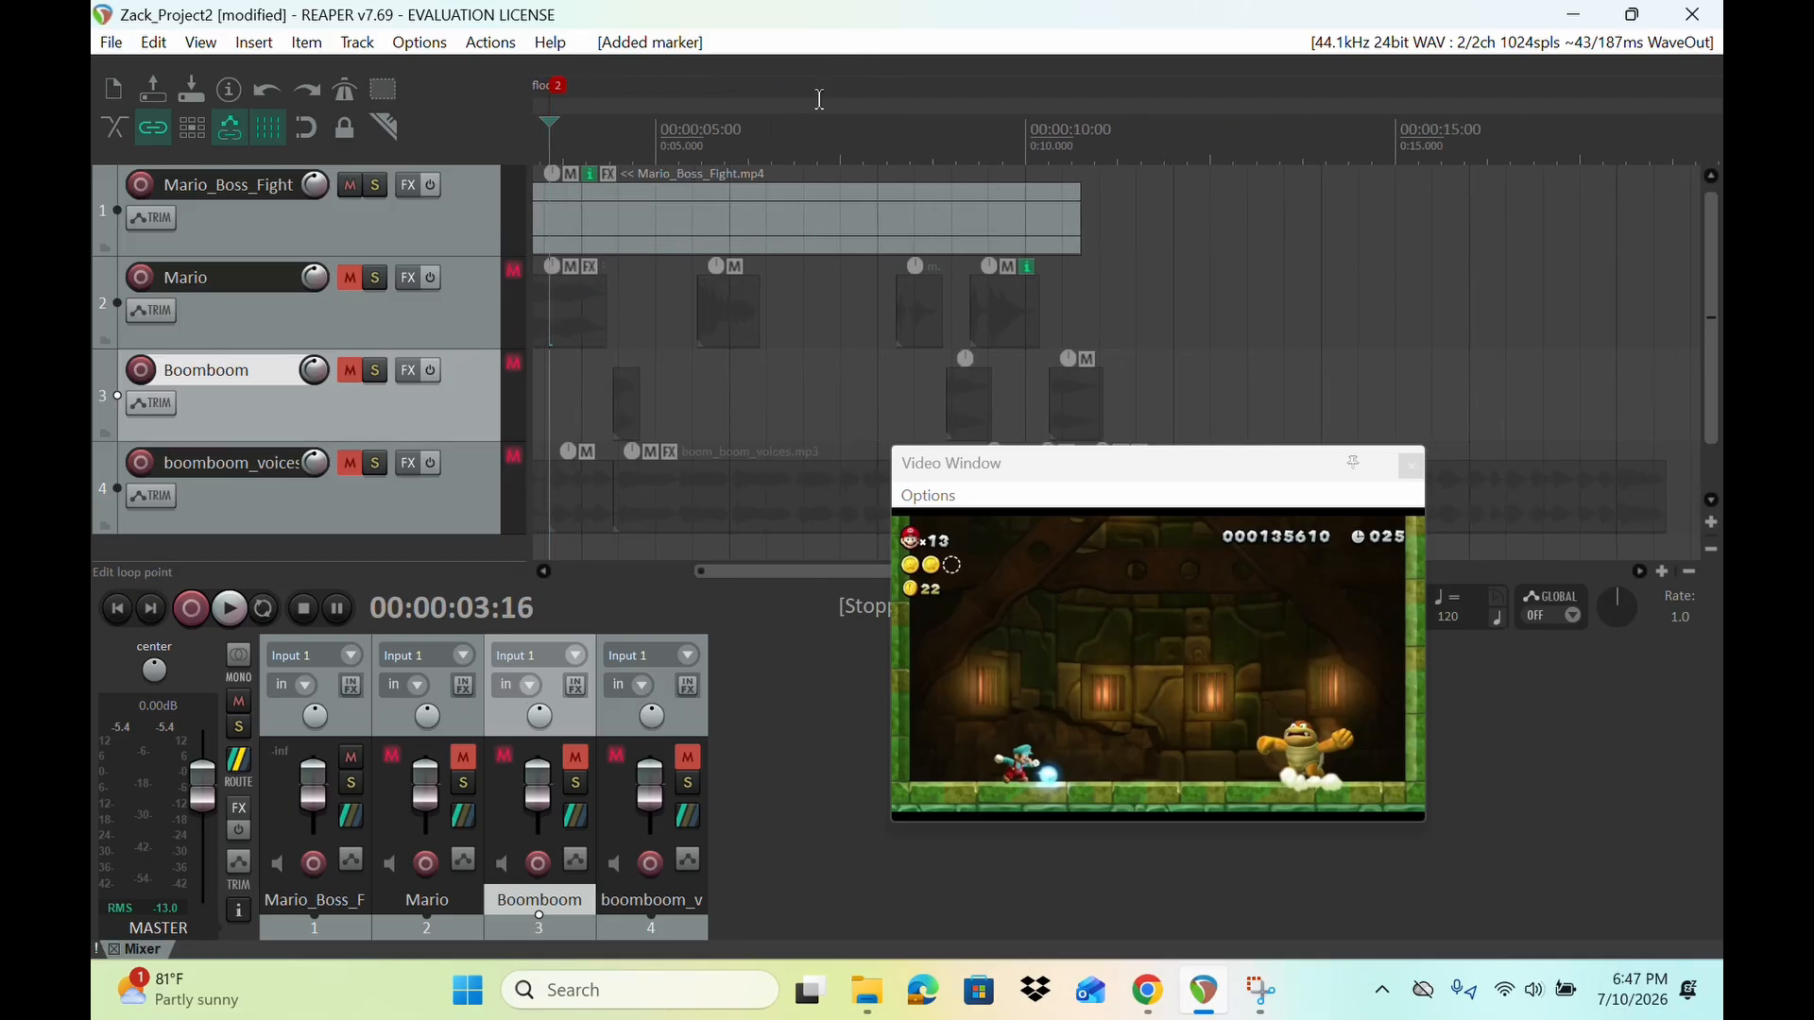
double_click(650, 87)
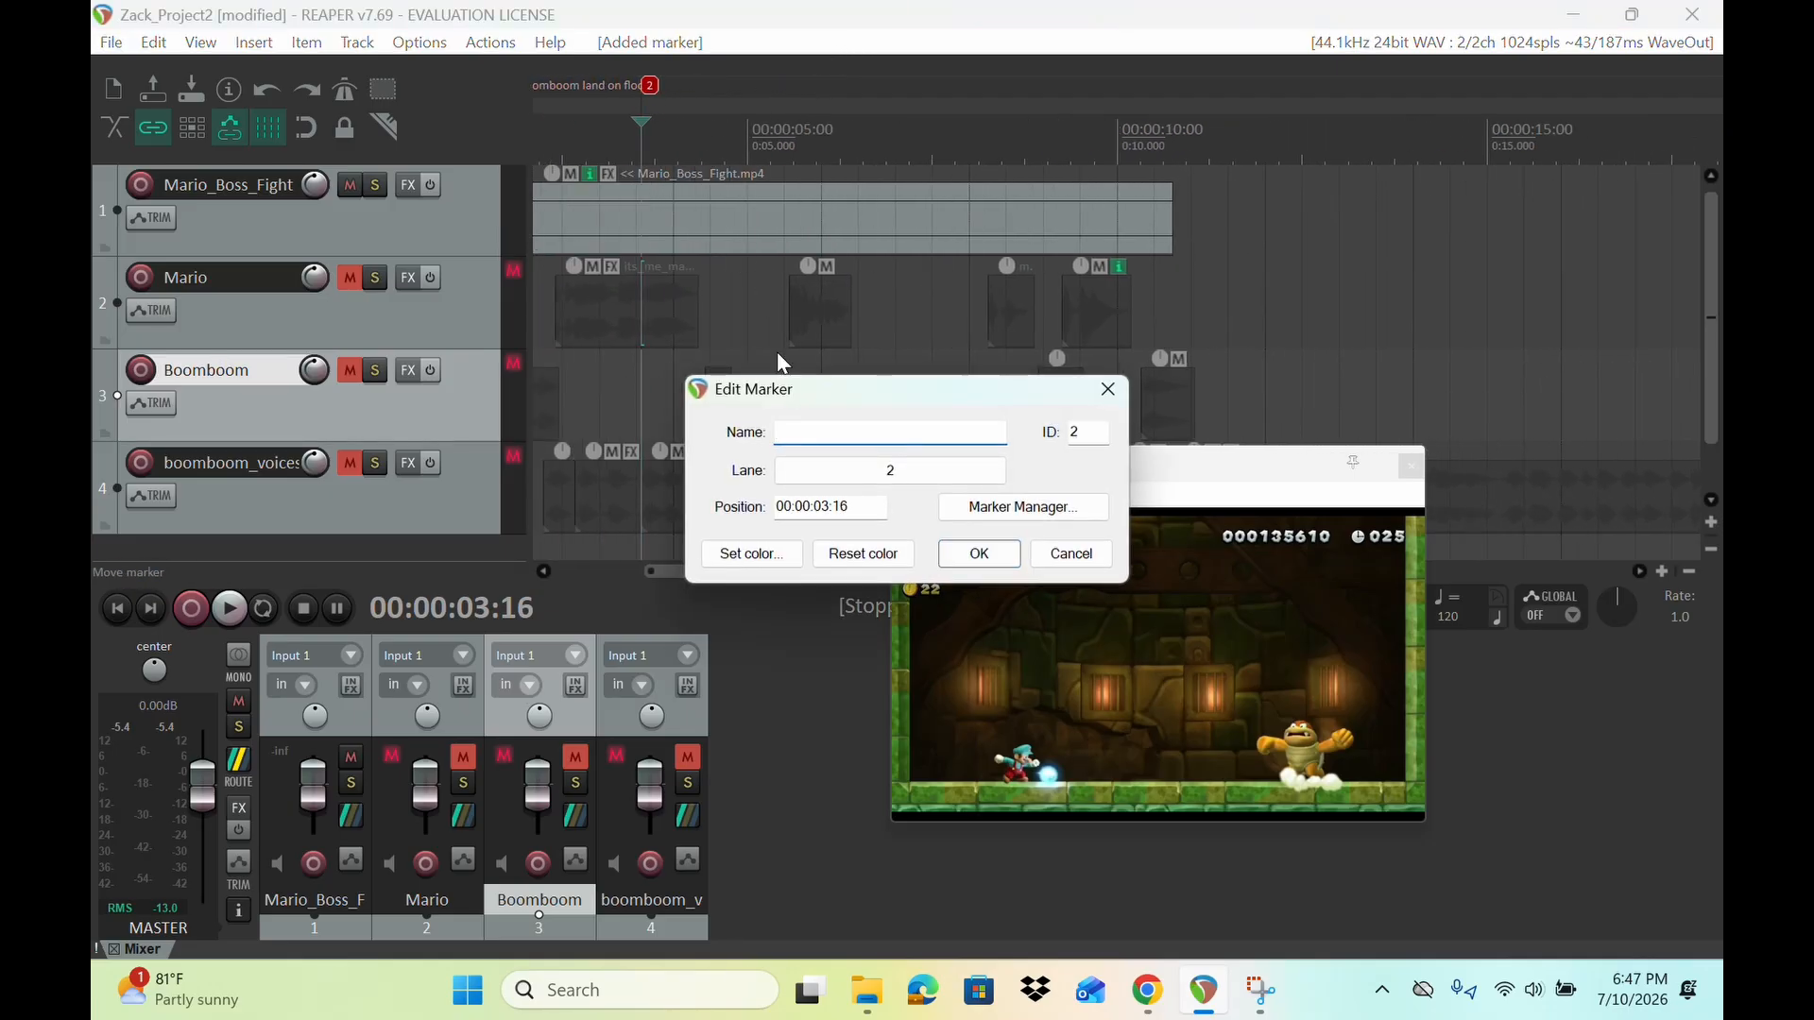
type("ice ball")
key("Return")
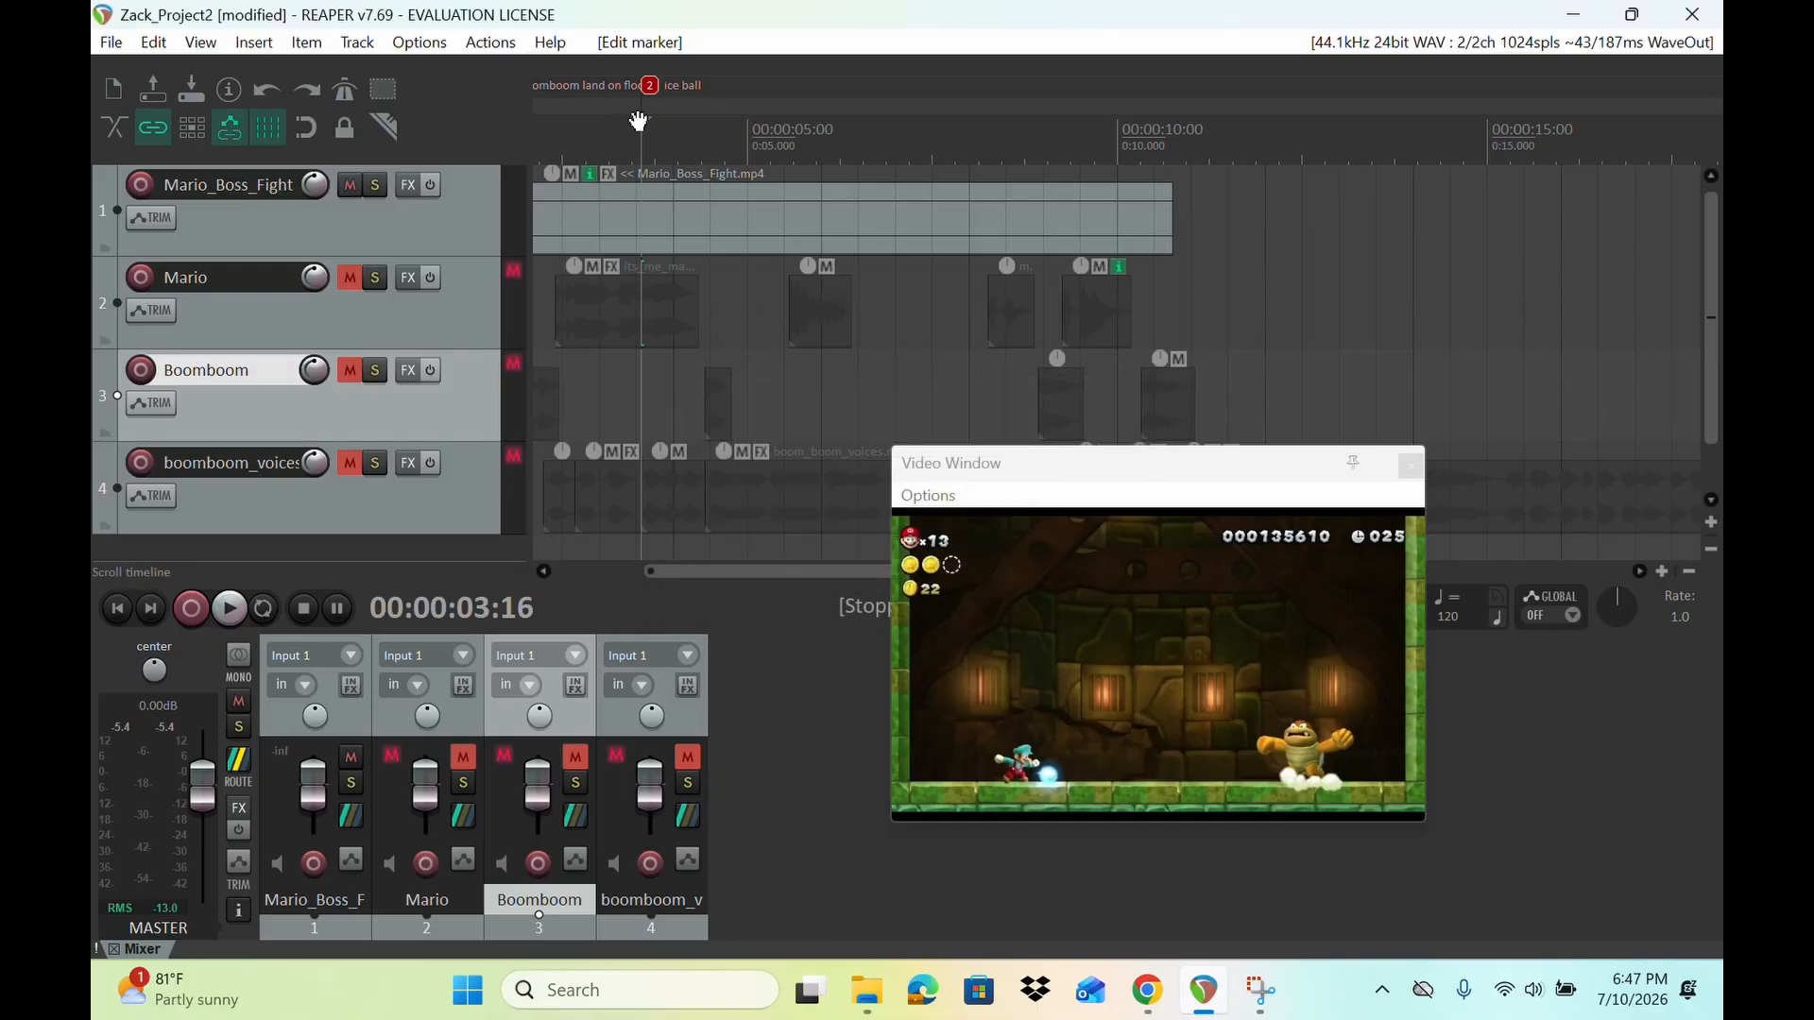
Step: Add a marker at 00:00:03:22 for the second ice ball and name it "ice ball"
left_click_drag(639, 121, 650, 121)
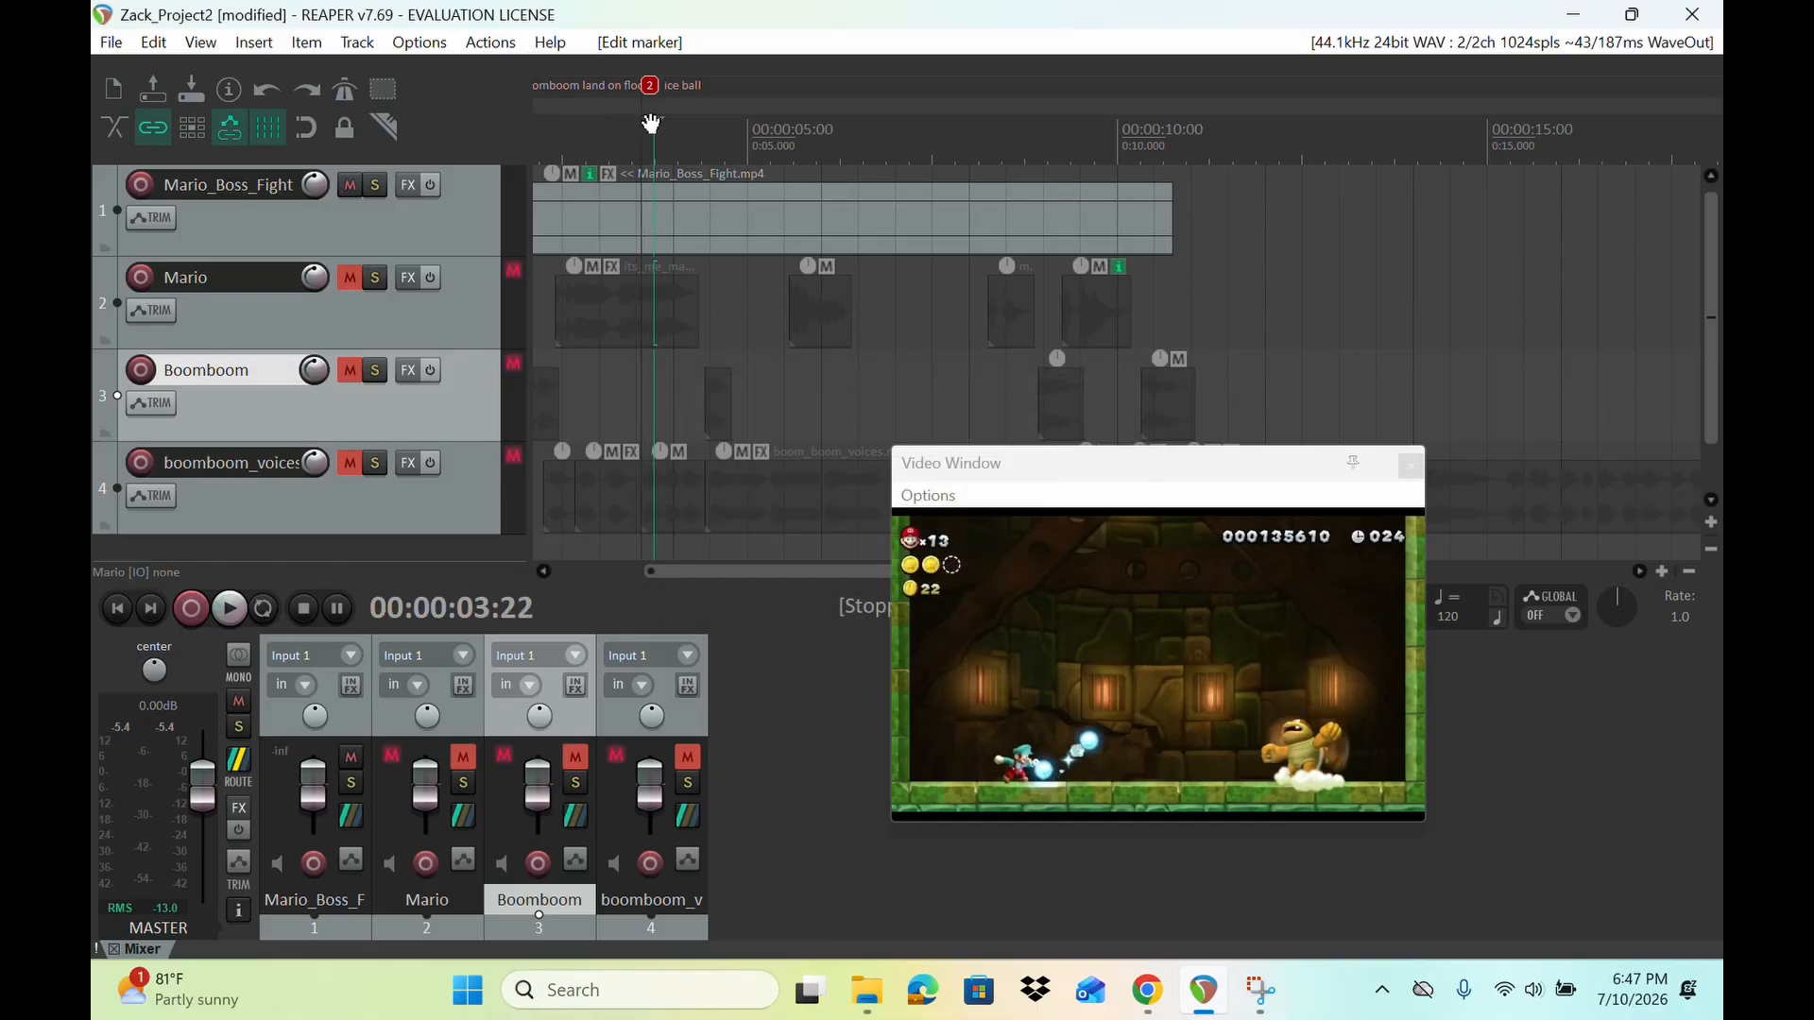
key("m")
double_click(663, 83)
type("ice ")
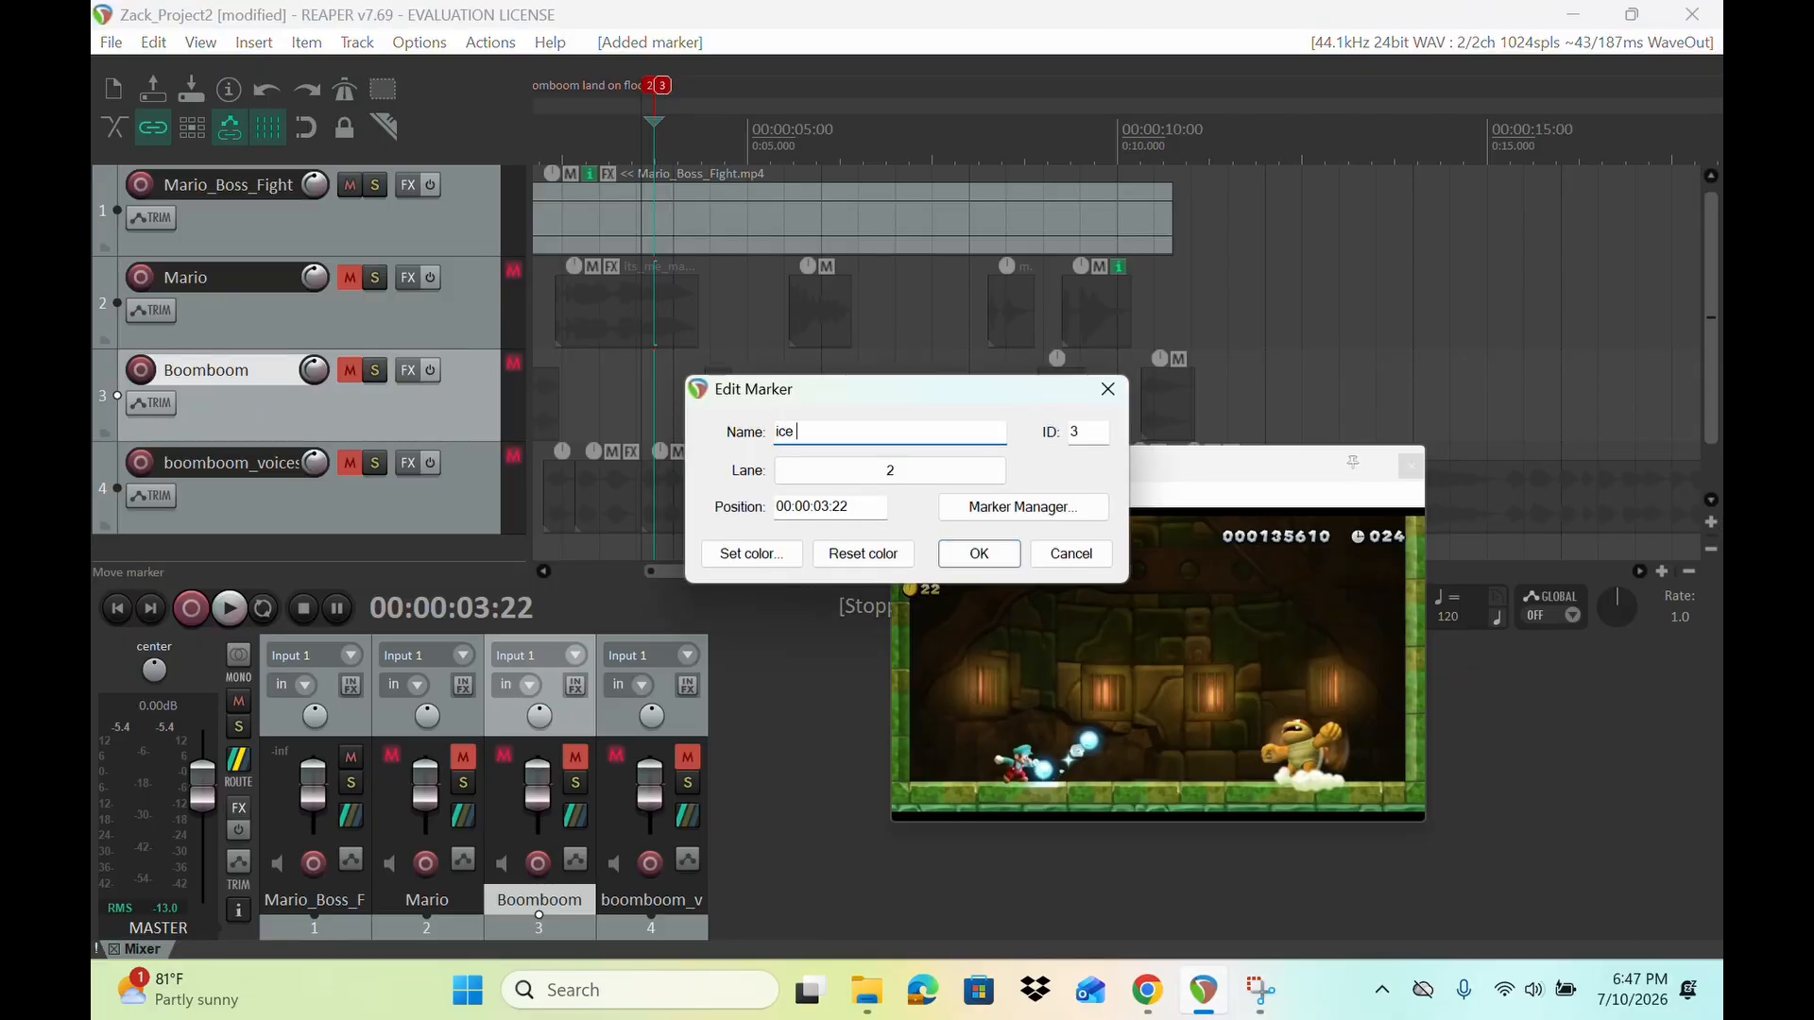
type("ball")
key("Return")
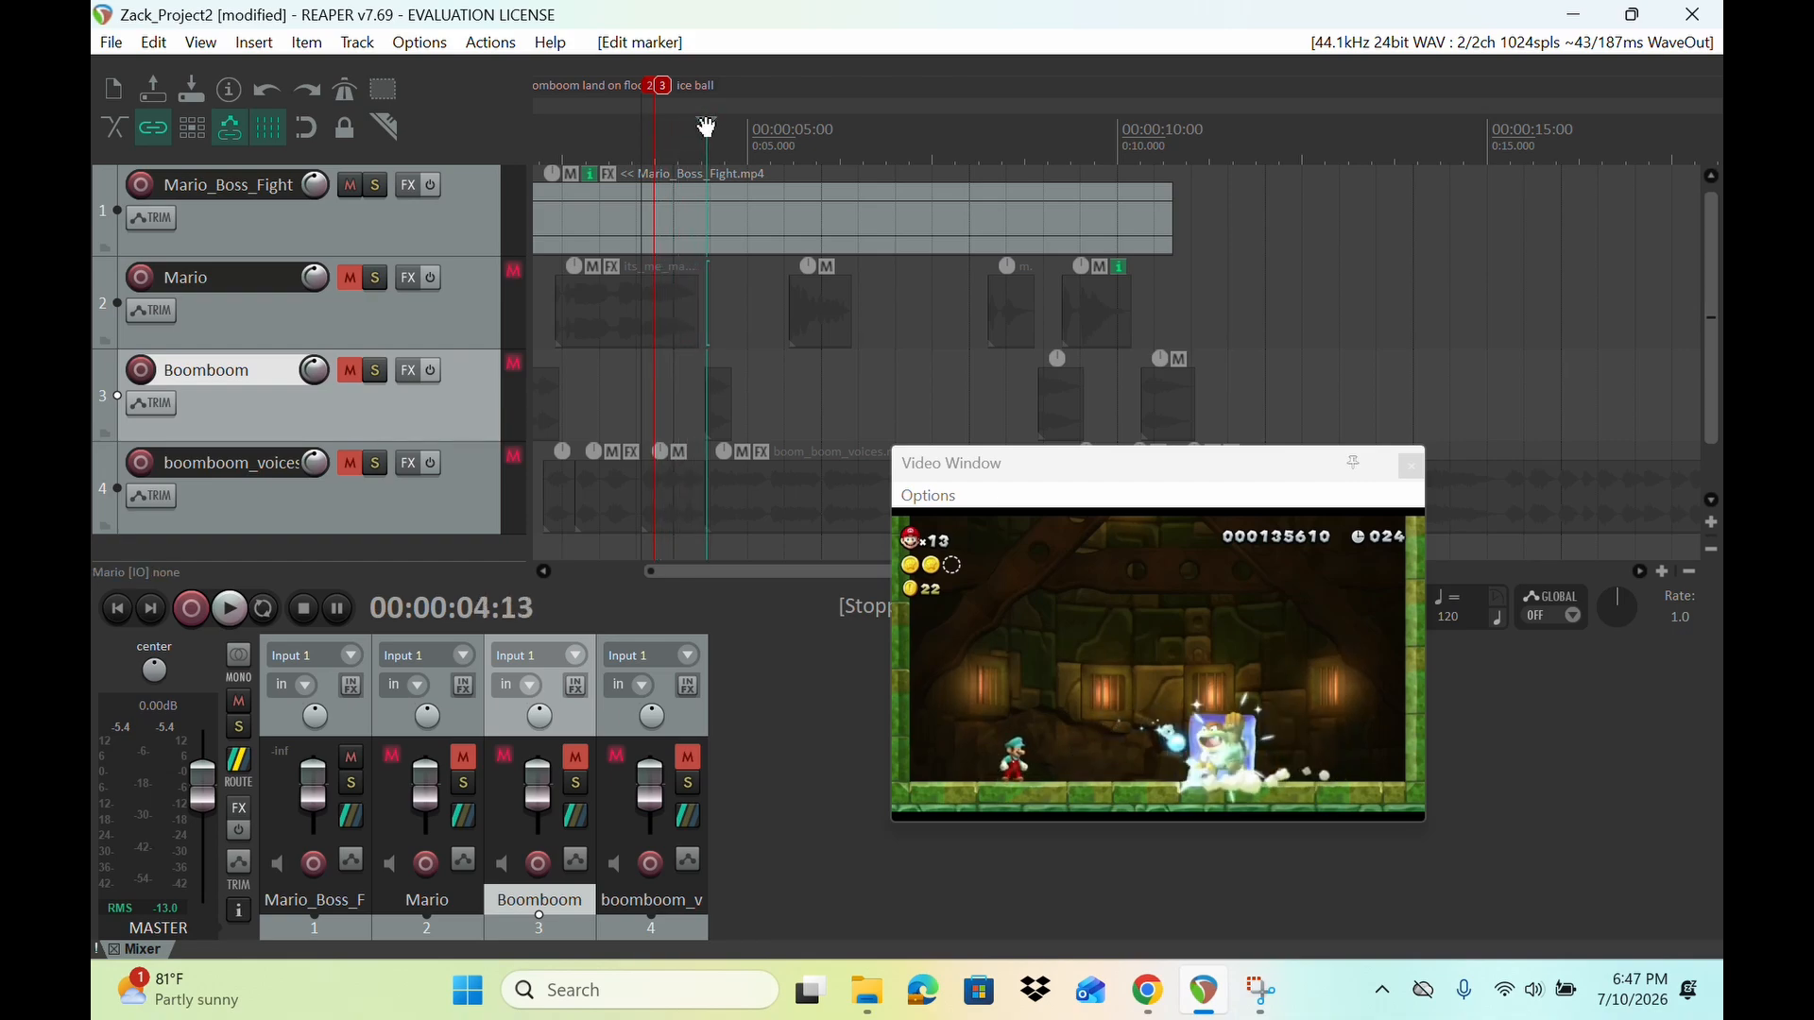
Step: Add a marker at 00:00:04:13, where Boomboom is encased in ice, and name it "frozen"
left_click_drag(707, 126, 706, 124)
key("m")
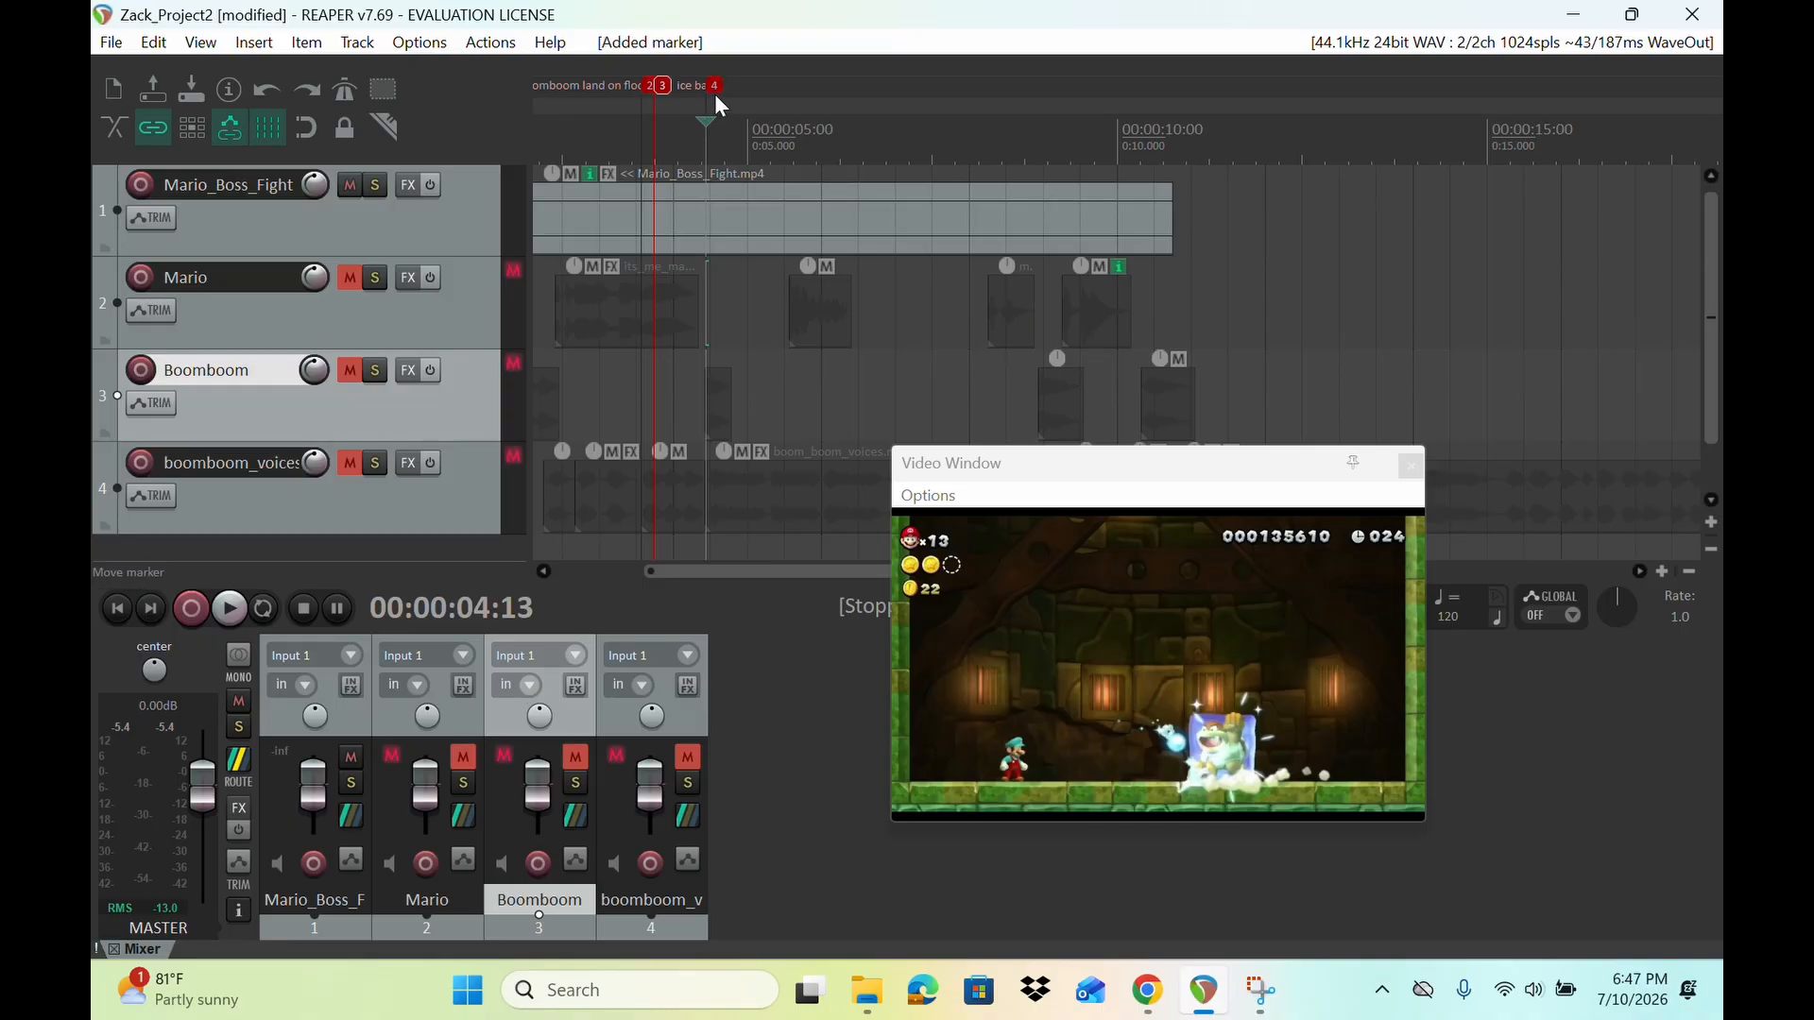
double_click(714, 93)
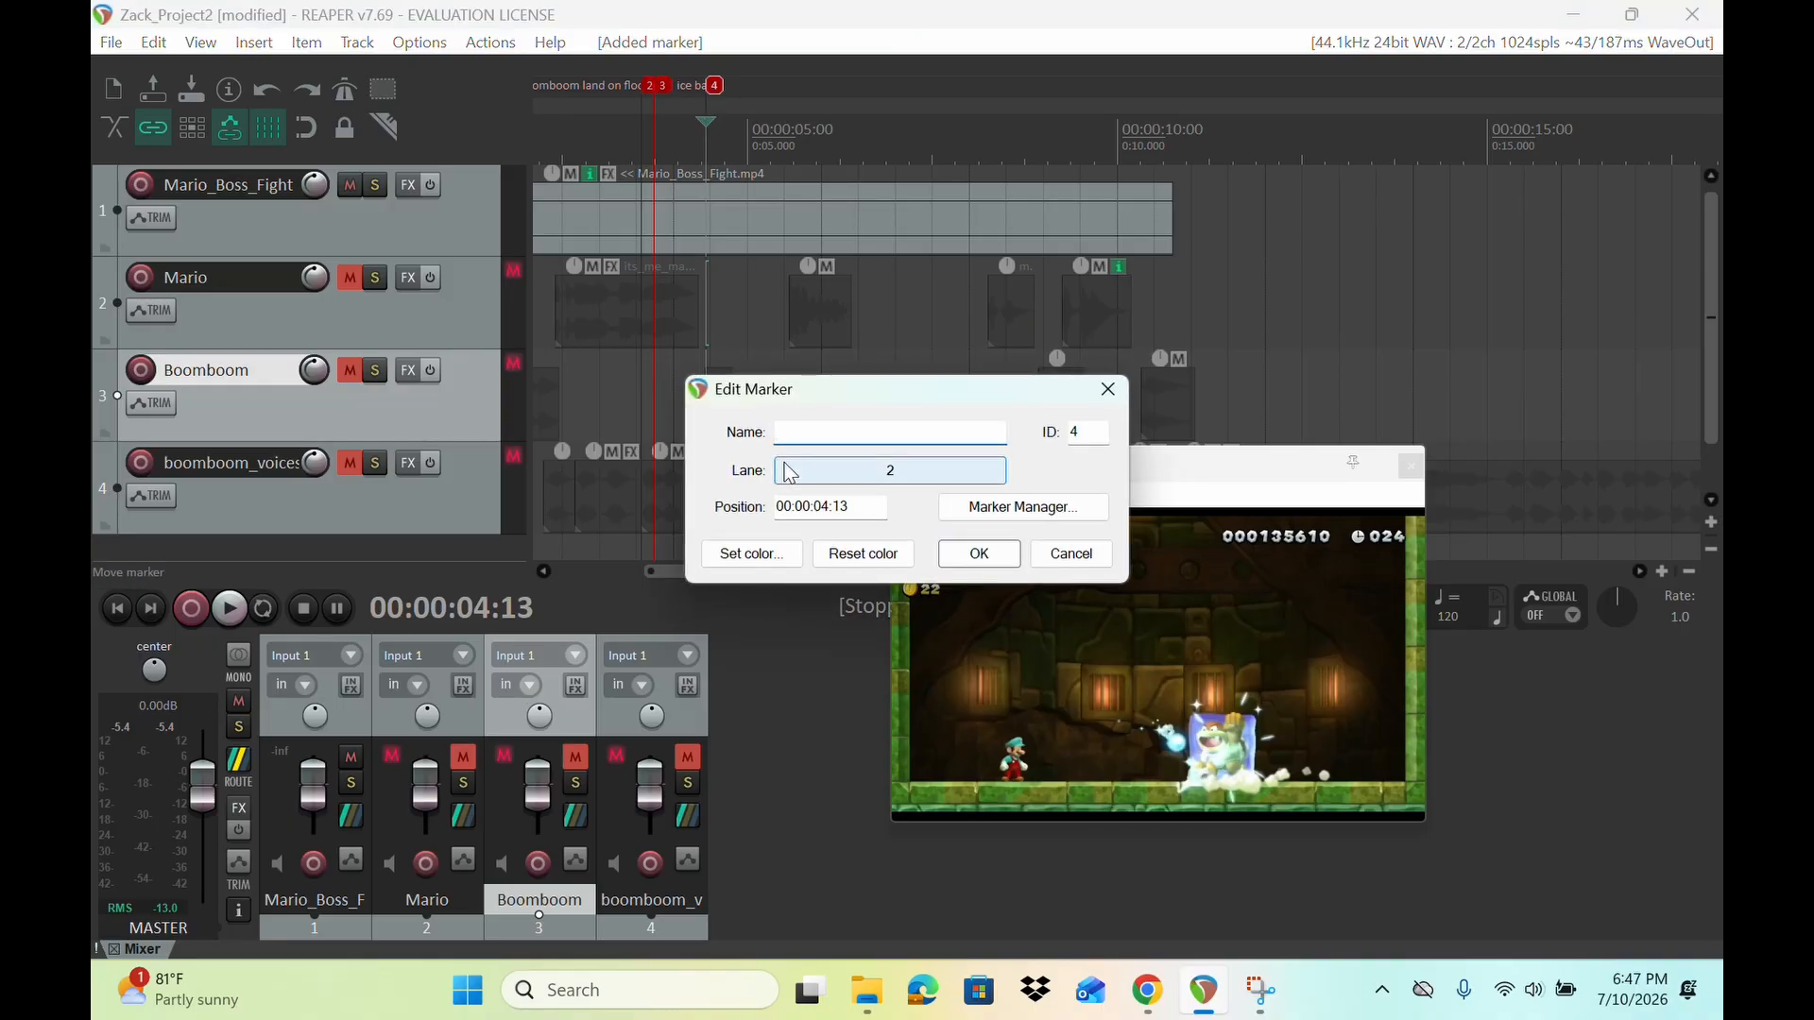
type("frozen")
key("Return")
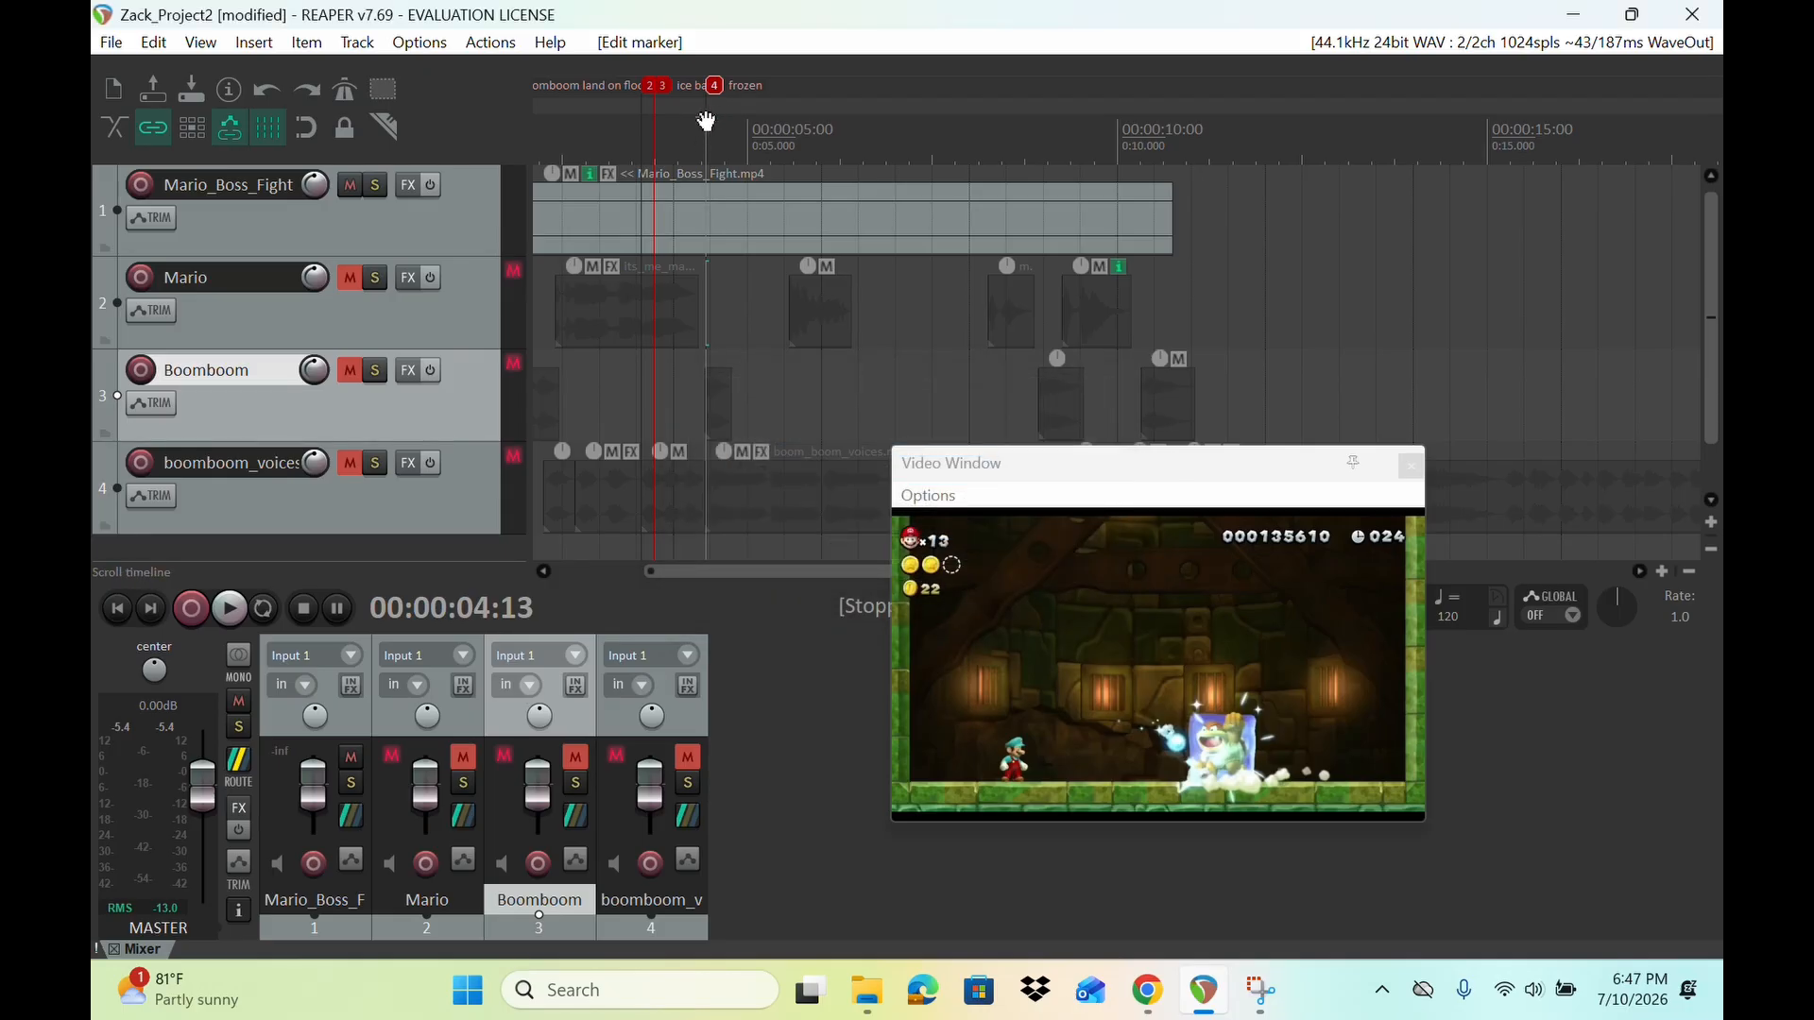
Step: Add a marker at 00:00:04:22, where the ice shatters, and name it "ice break & ice ball"
mouse_move(707, 121)
left_mouse_down()
mouse_move(736, 130)
mouse_move(720, 122)
left_mouse_up()
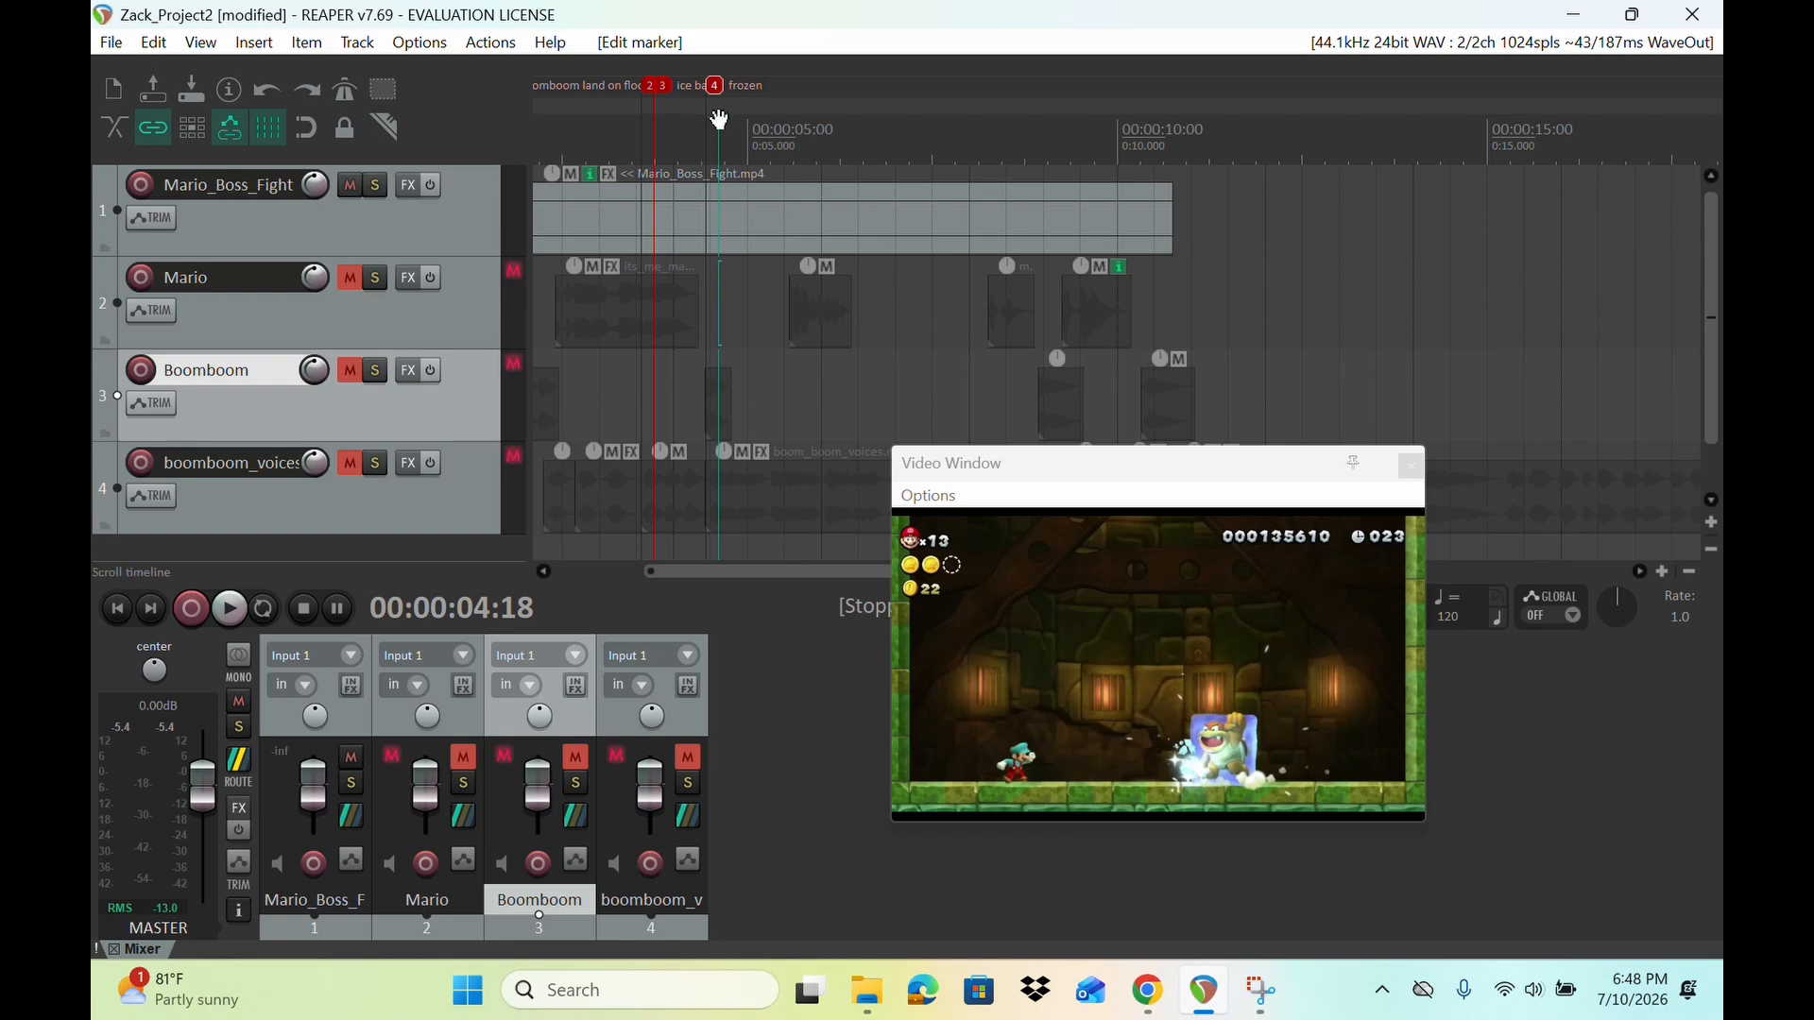
left_click_drag(719, 119, 730, 124)
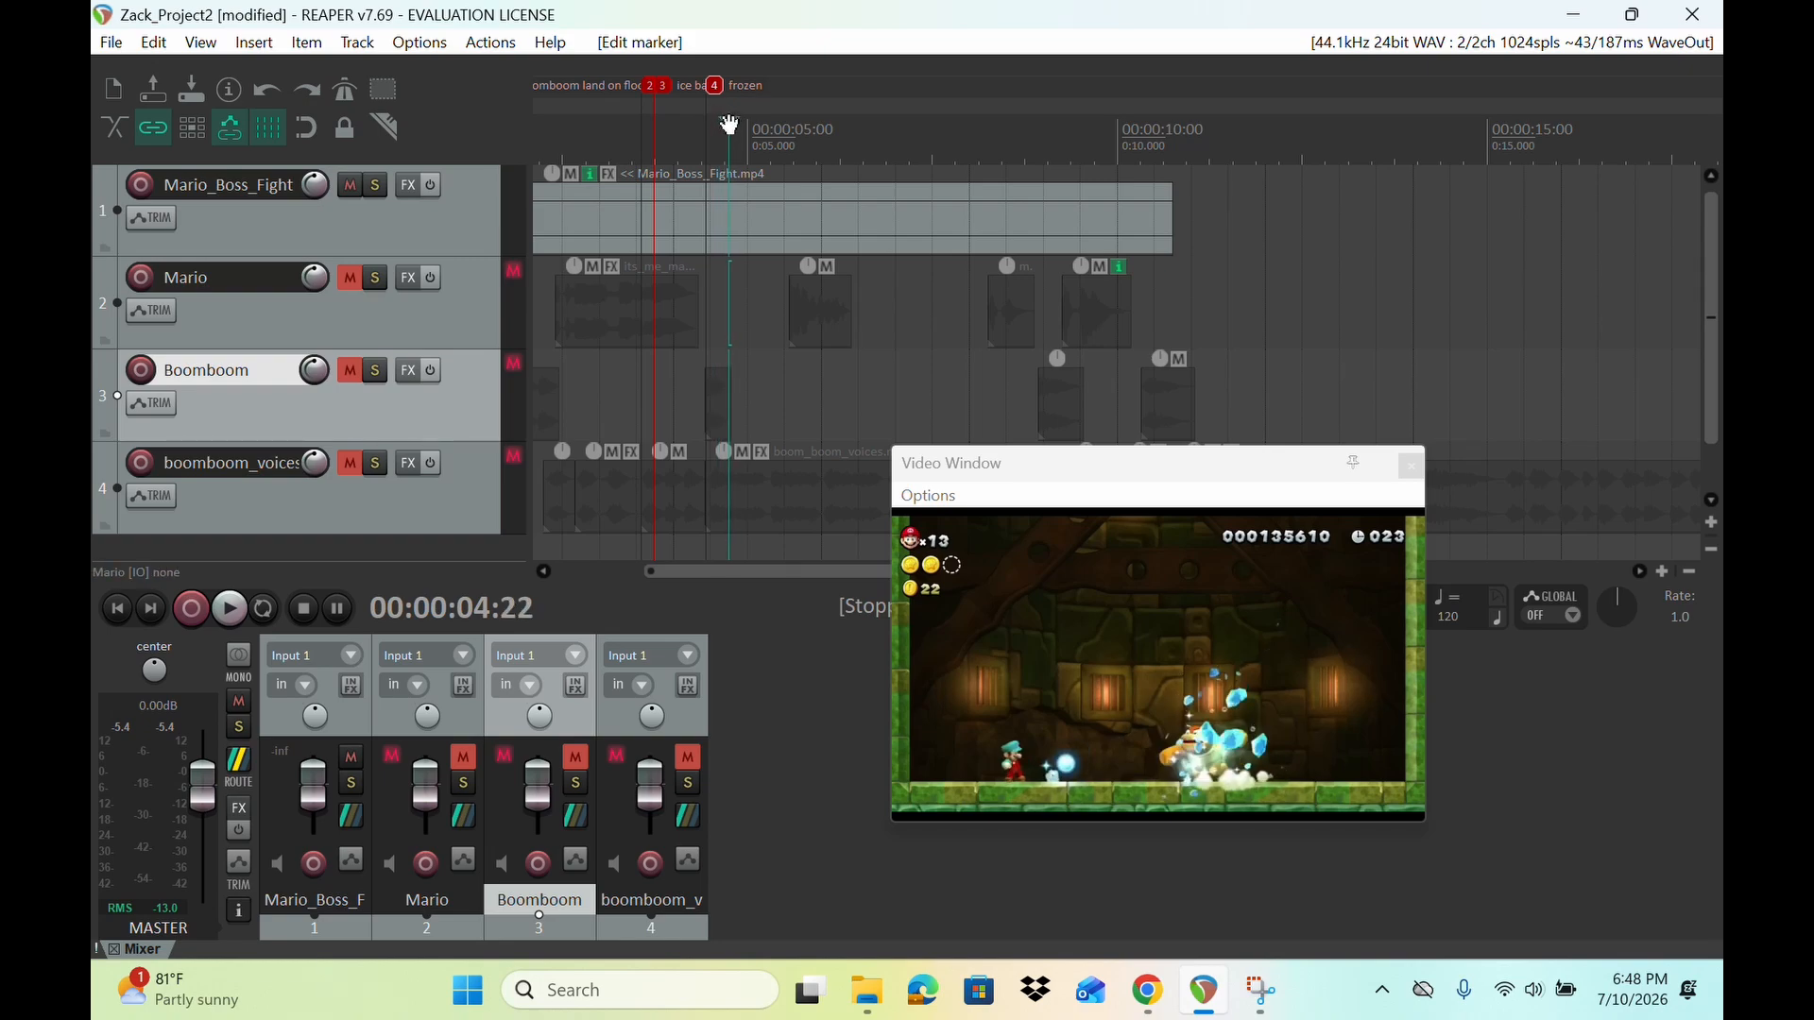
key("m")
double_click(736, 87)
type("ice break")
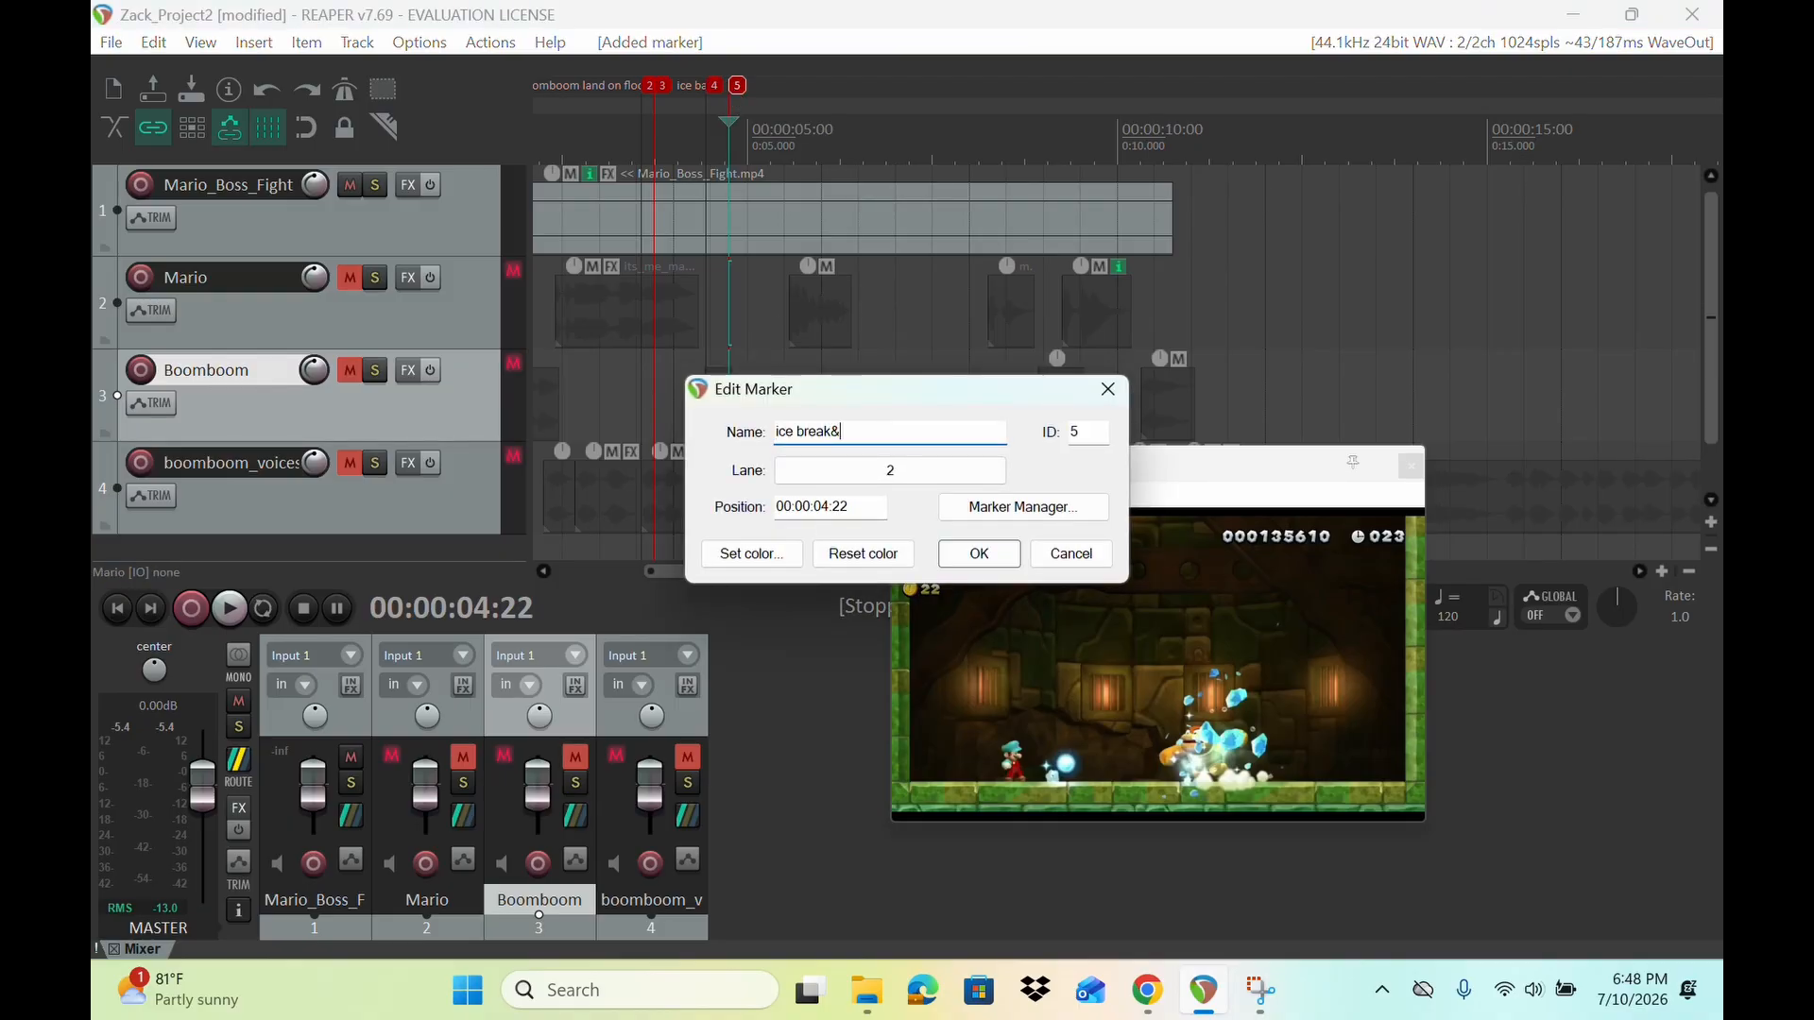
type(" & ice ball")
key("Return")
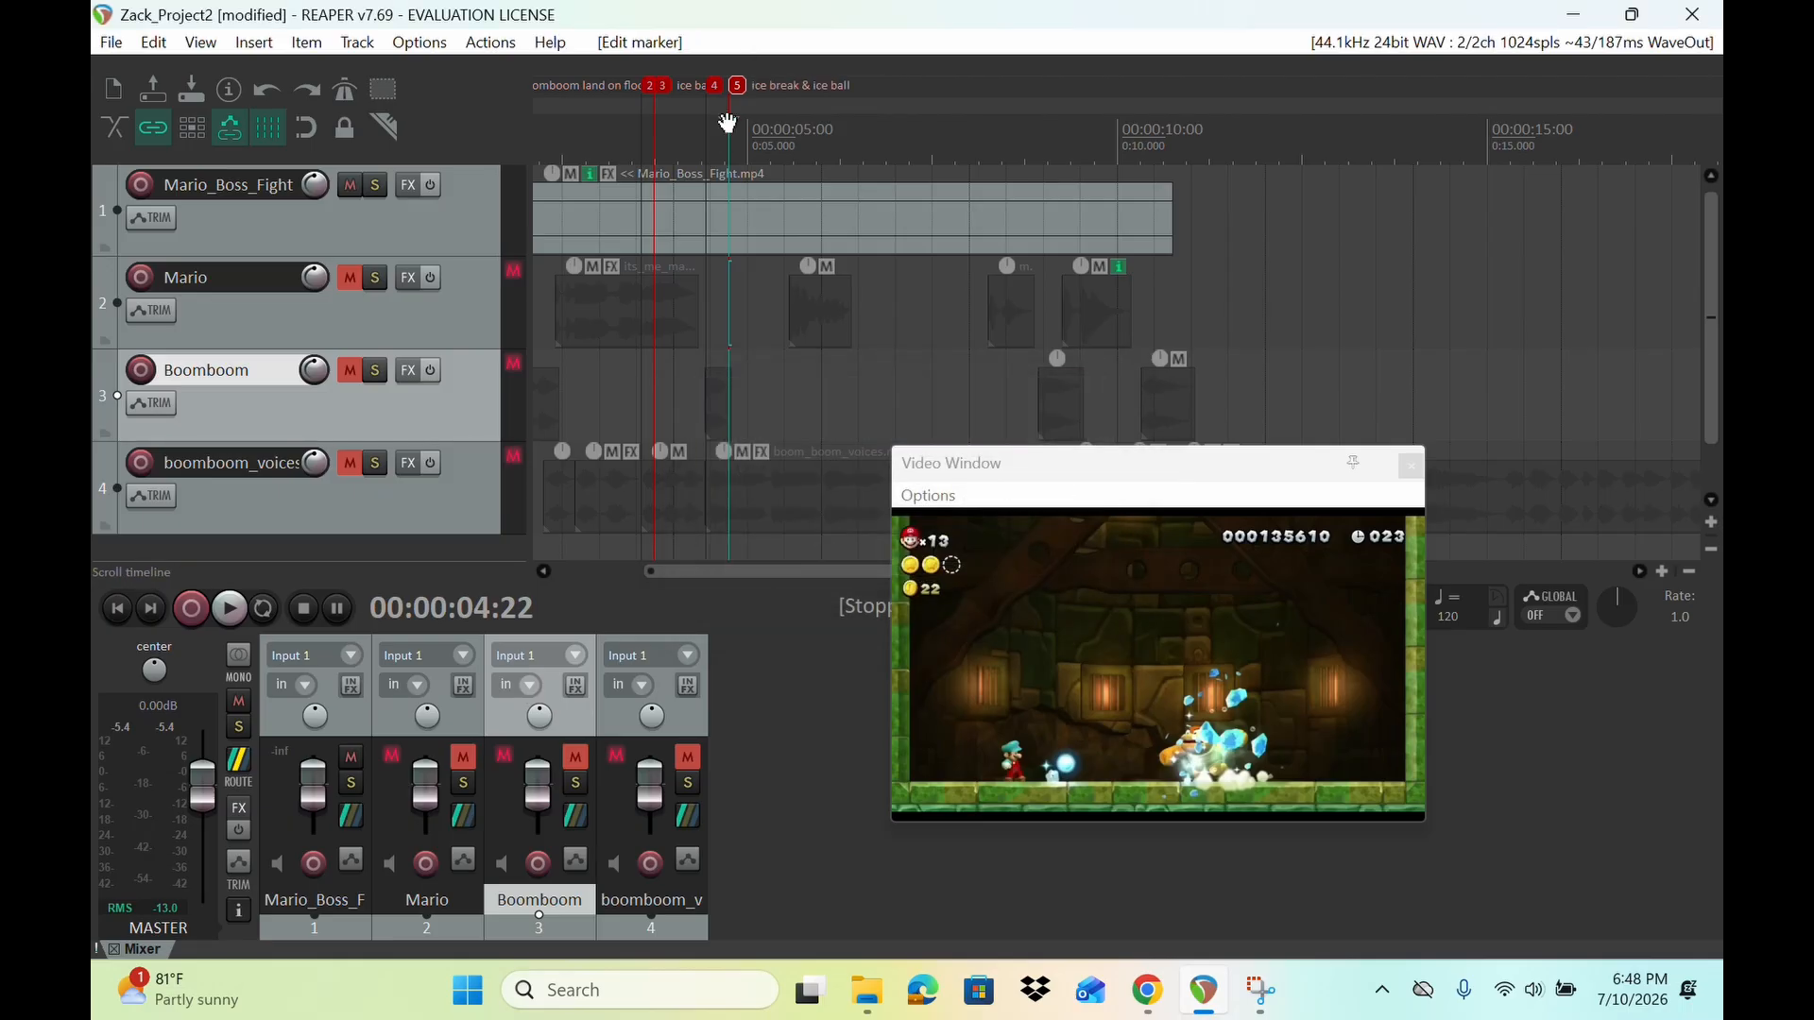
Step: Add a marker at 00:00:04:27 for the following ice ball and name it "ice ball"
left_click_drag(728, 121, 740, 121)
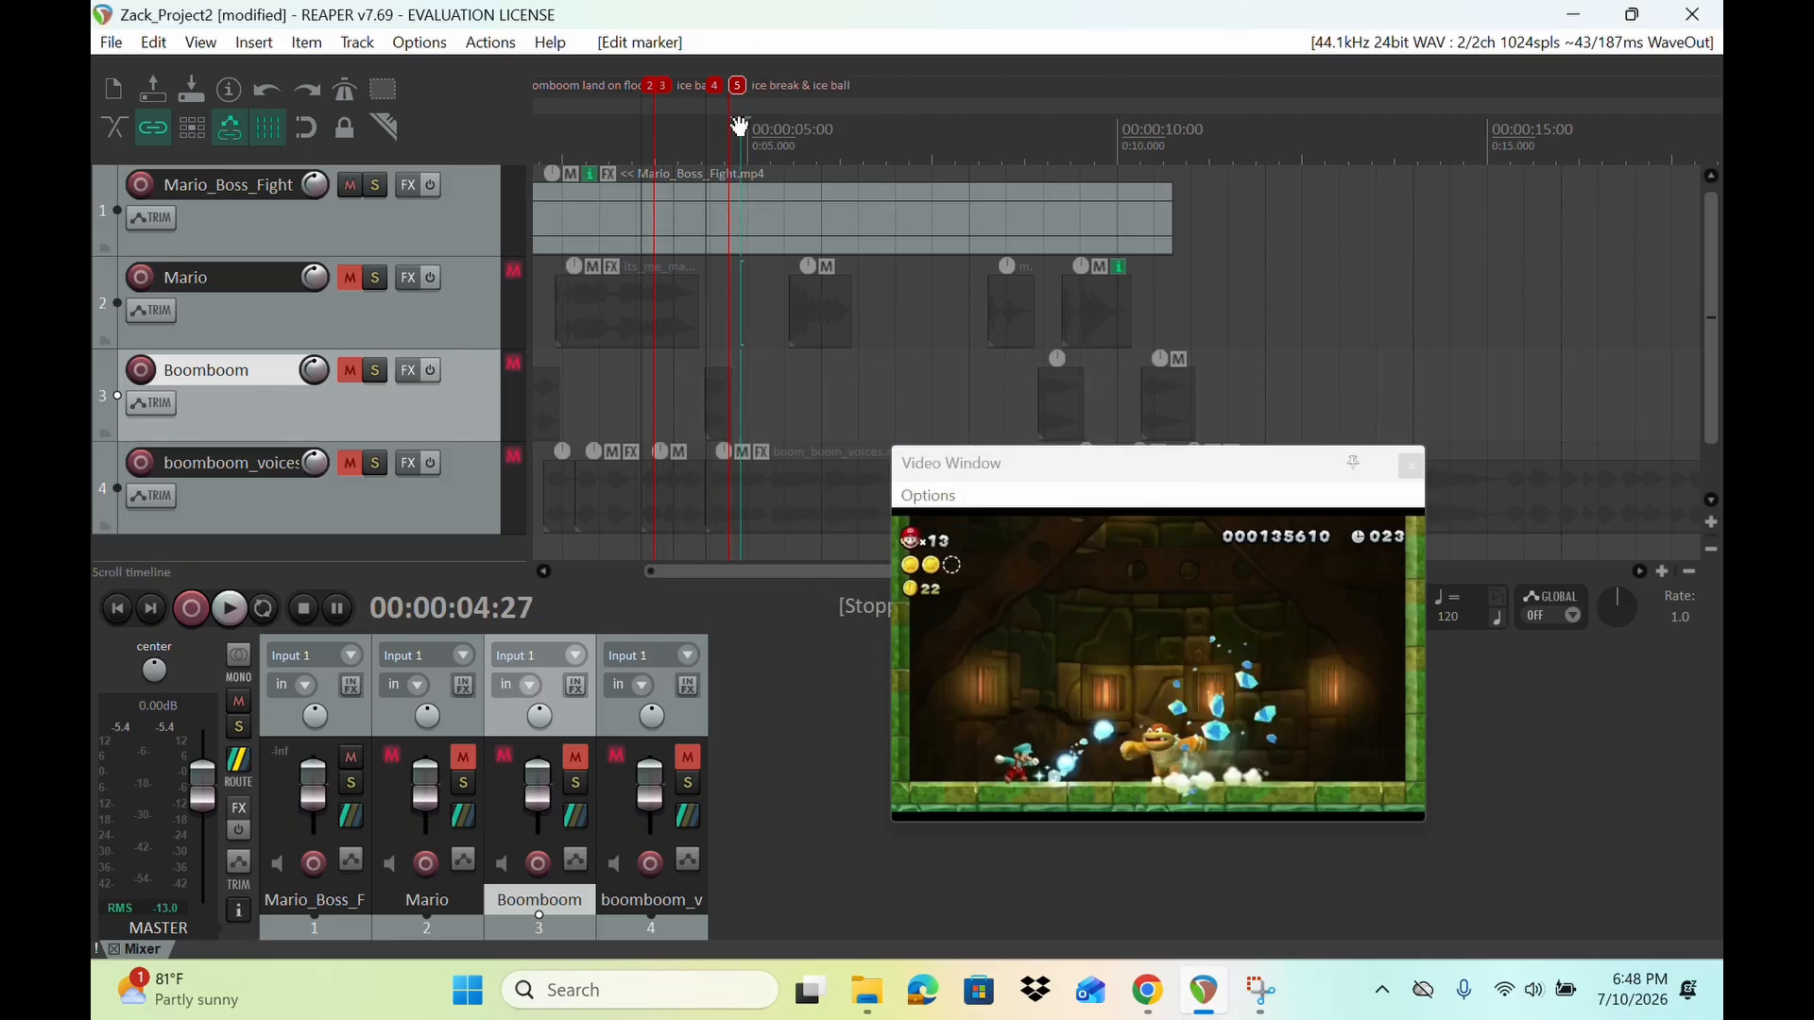
key("m")
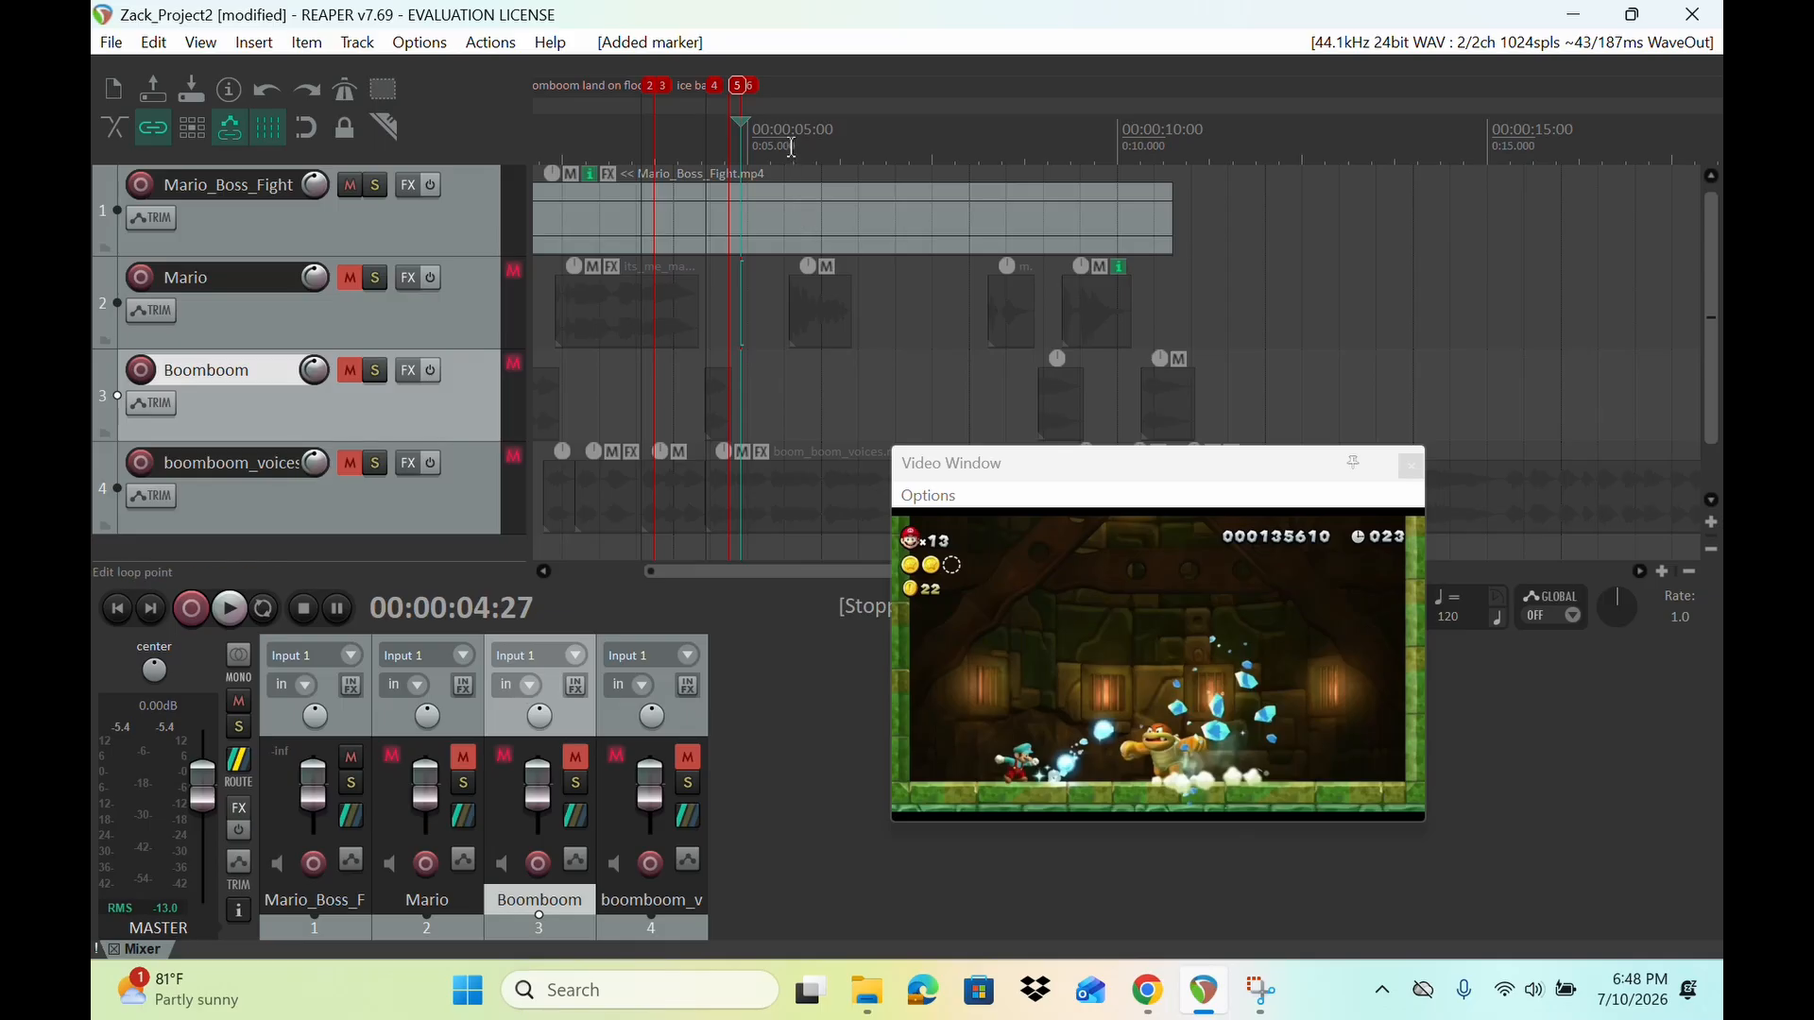
scroll(758, 111, "right", 2)
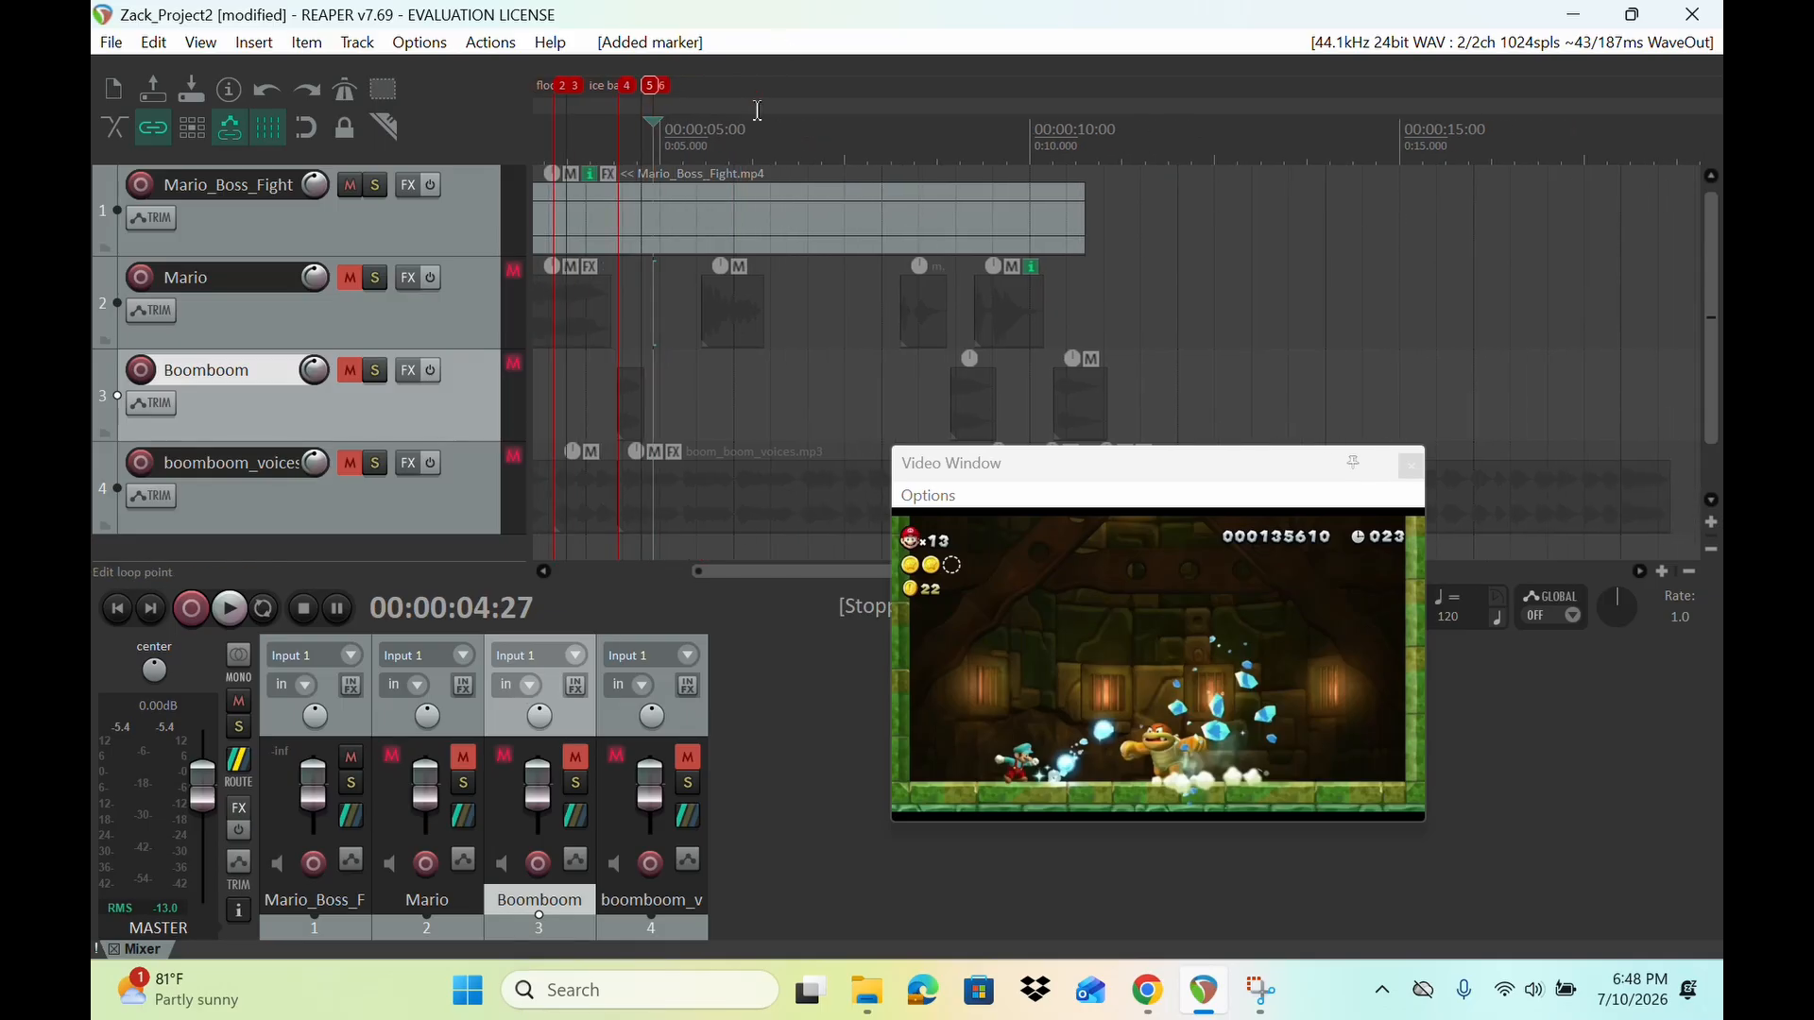
double_click(661, 85)
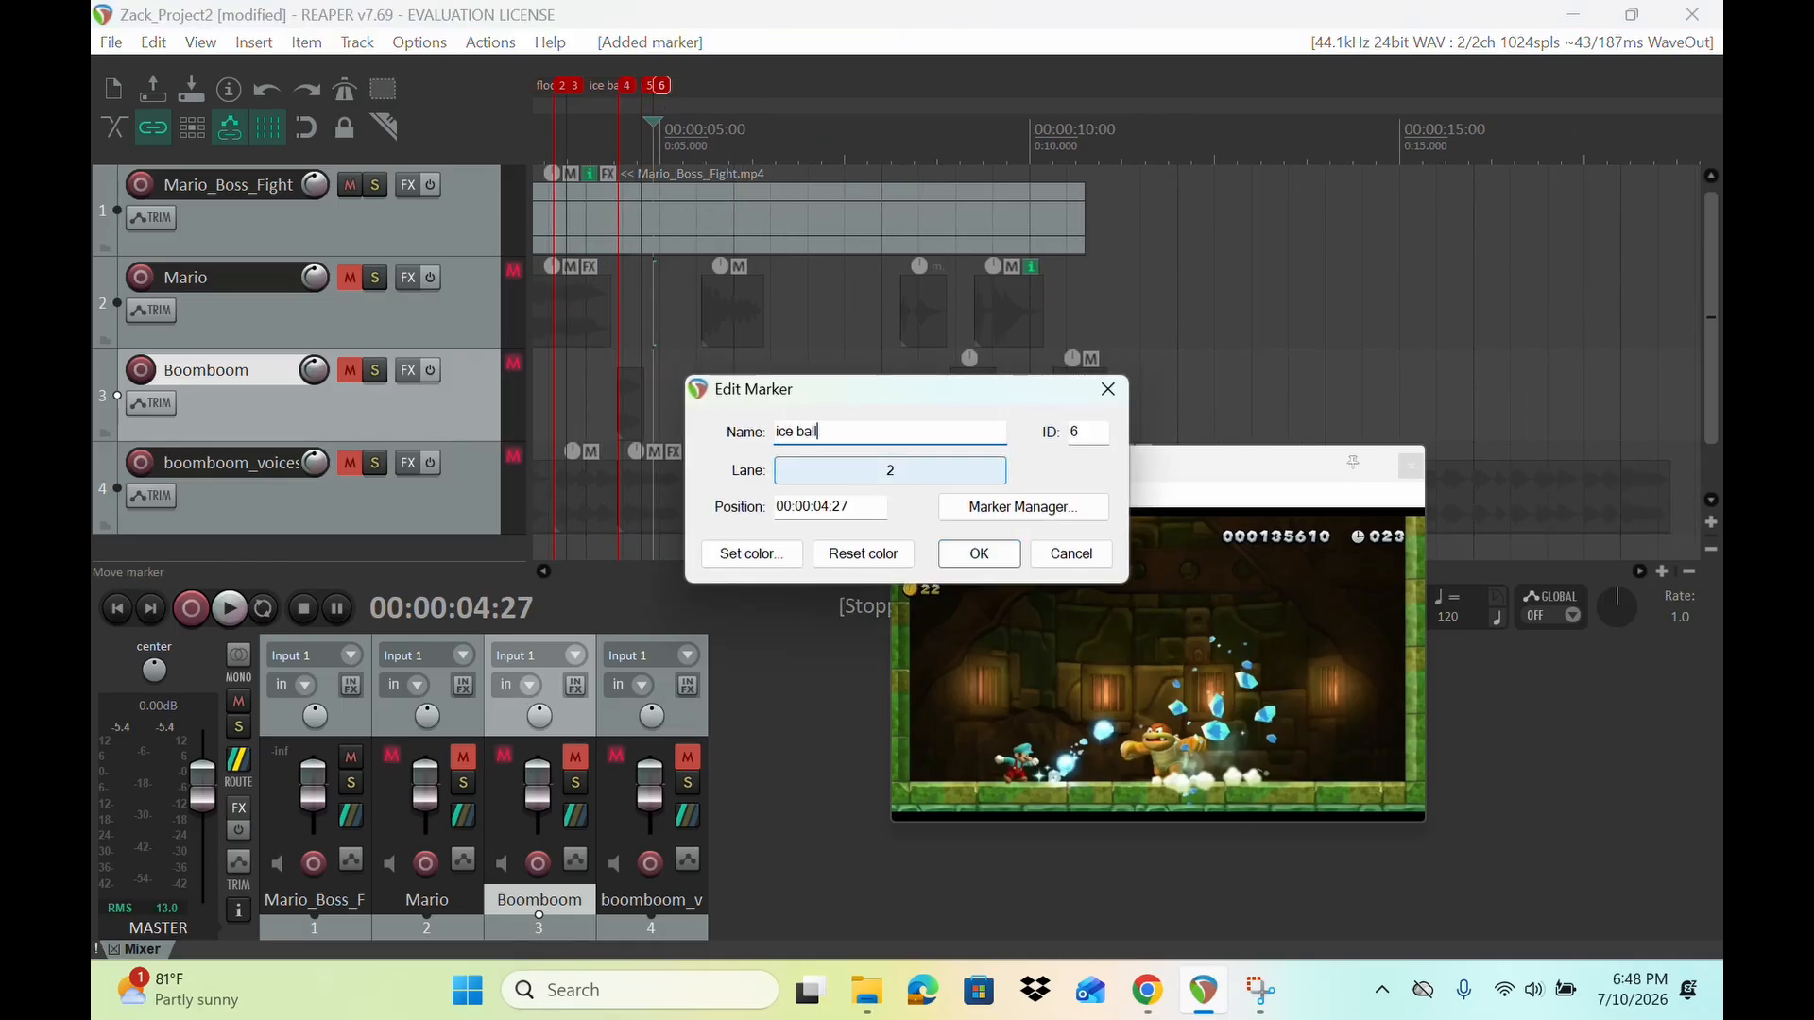
left_click(979, 553)
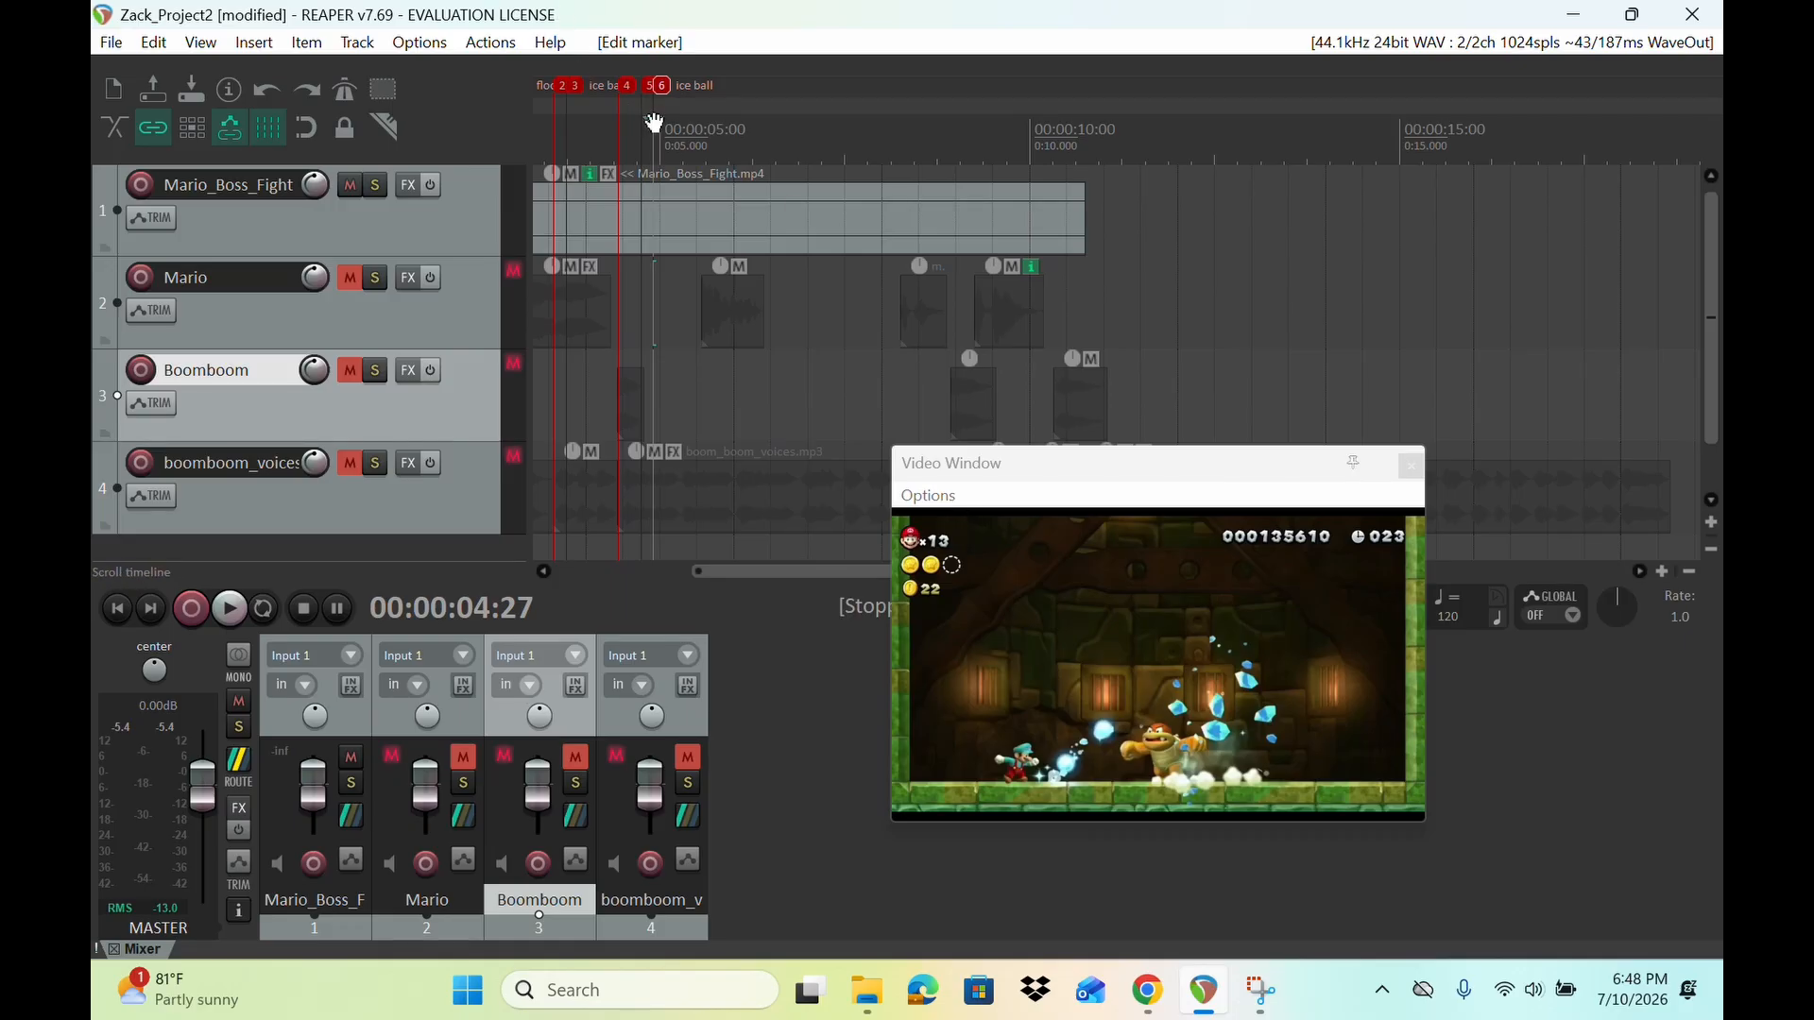
Step: Add a marker at 00:00:05:18, where Boomboom strikes Mario, and name it "mario gets hit"
left_click_drag(653, 123, 705, 123)
key("m")
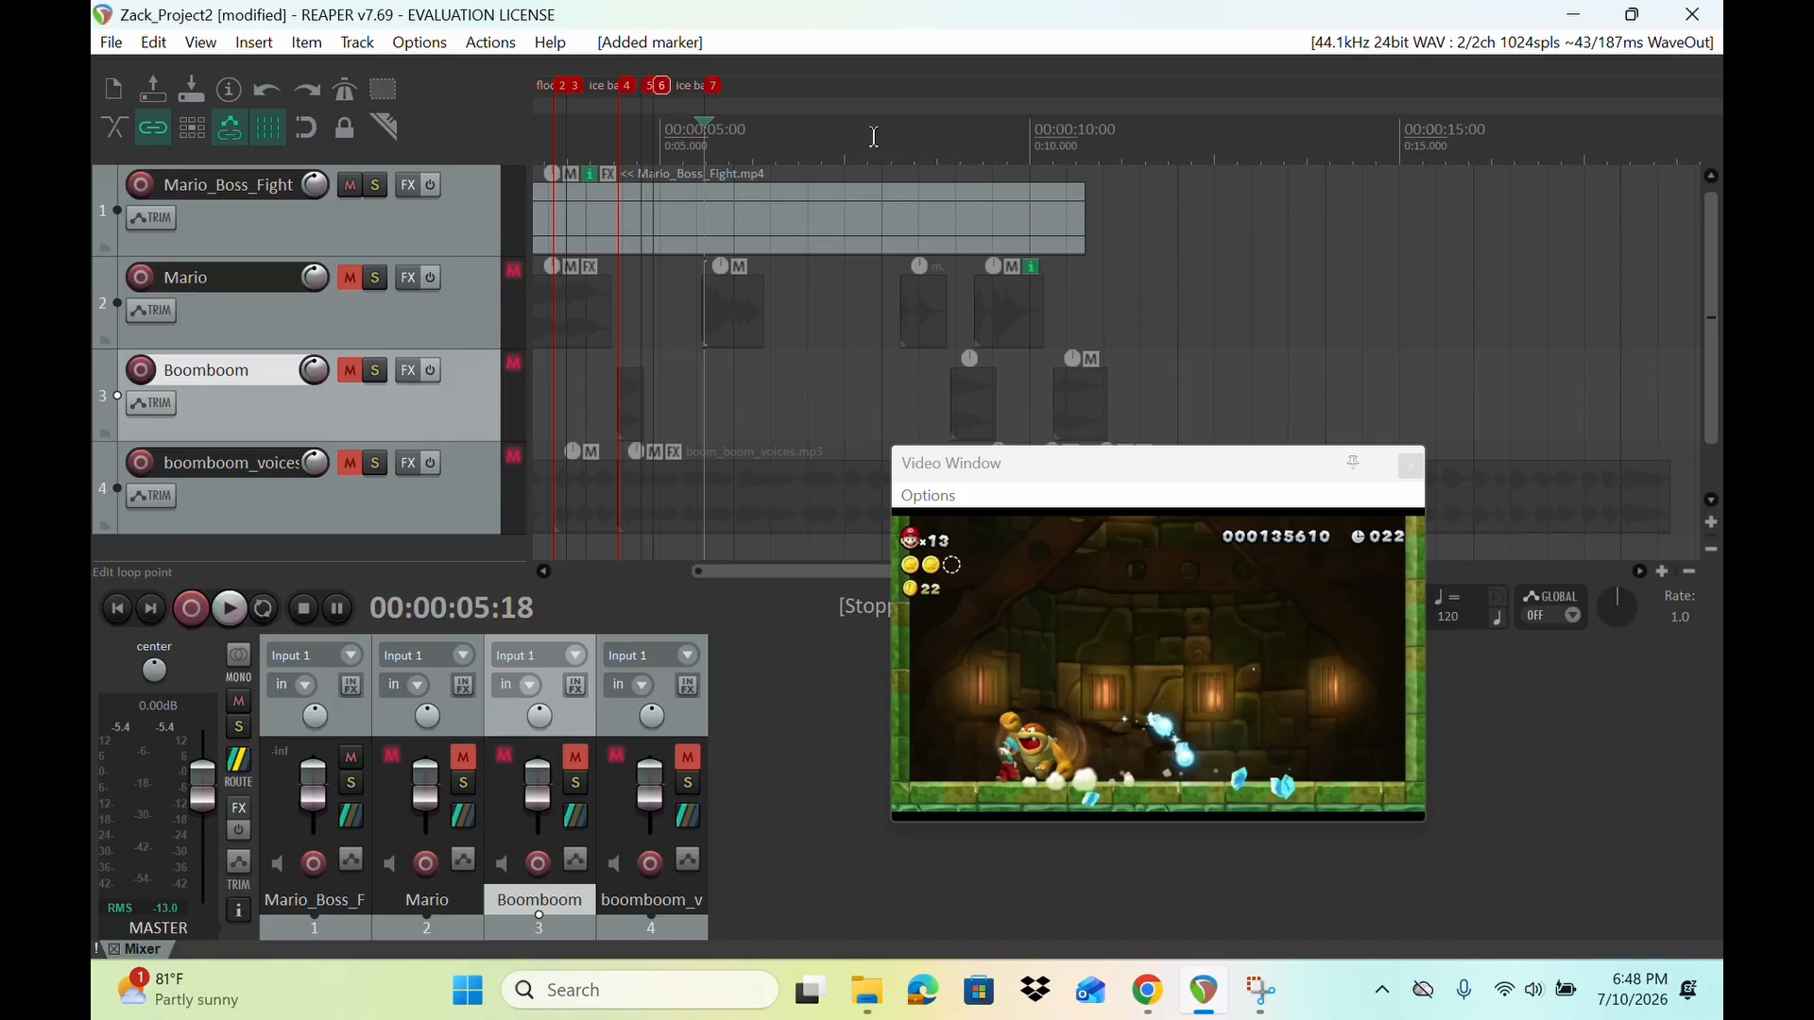
double_click(712, 86)
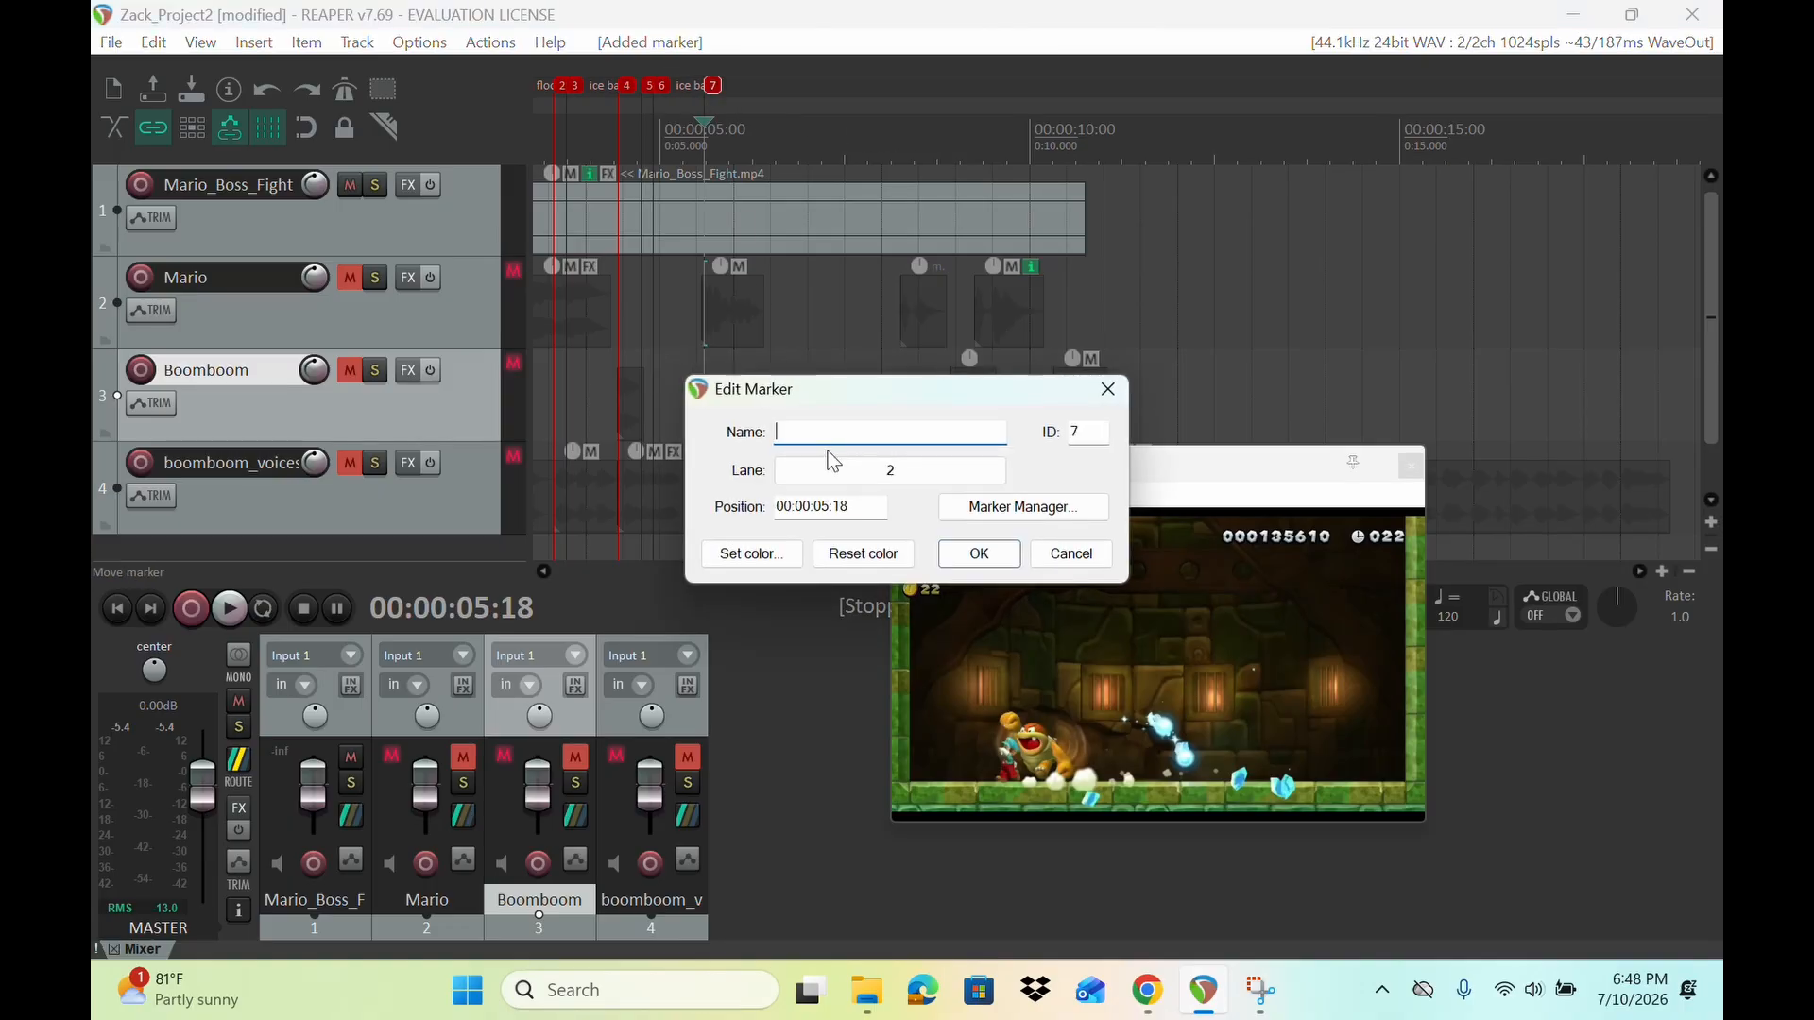
type("mario gets hit")
key("Return")
Step: Add a marker at 00:00:06:11, where Boomboom crashes into the wall, and name it "hit wall"
scroll(746, 147, "right", 3)
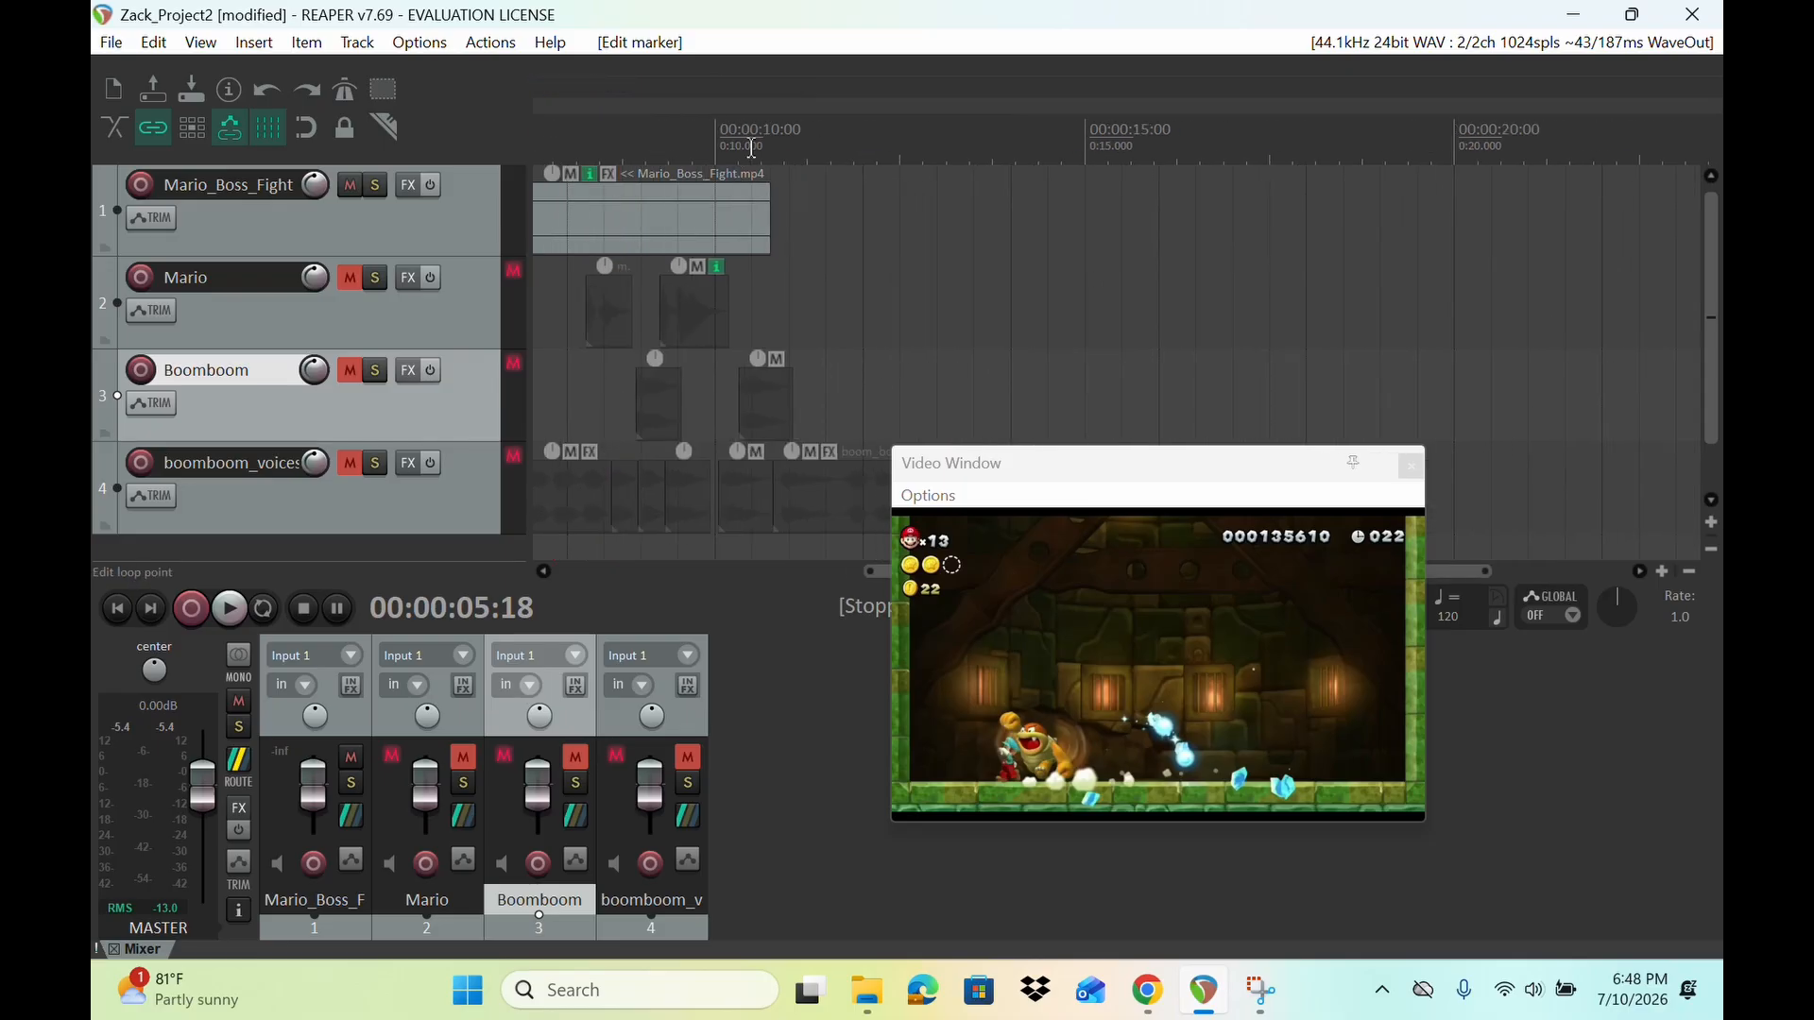
scroll(747, 147, "left", 5)
scroll(747, 148, "right", 2)
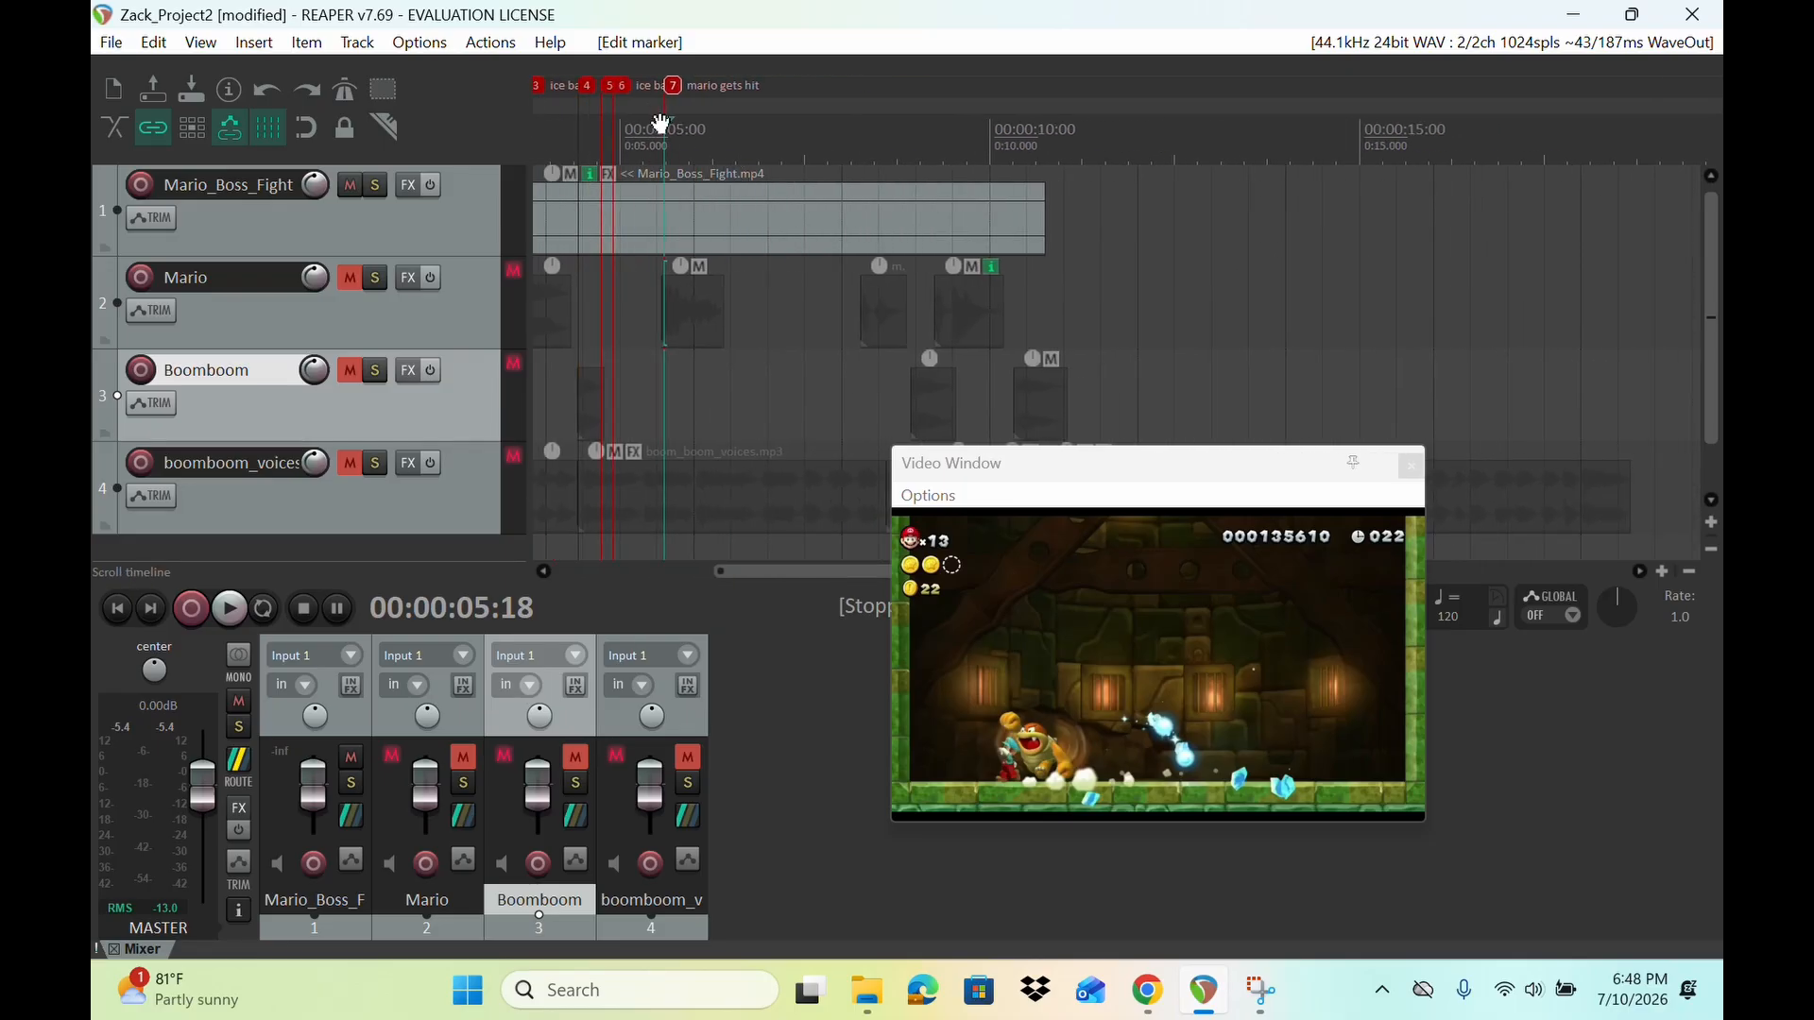
left_click_drag(665, 123, 721, 129)
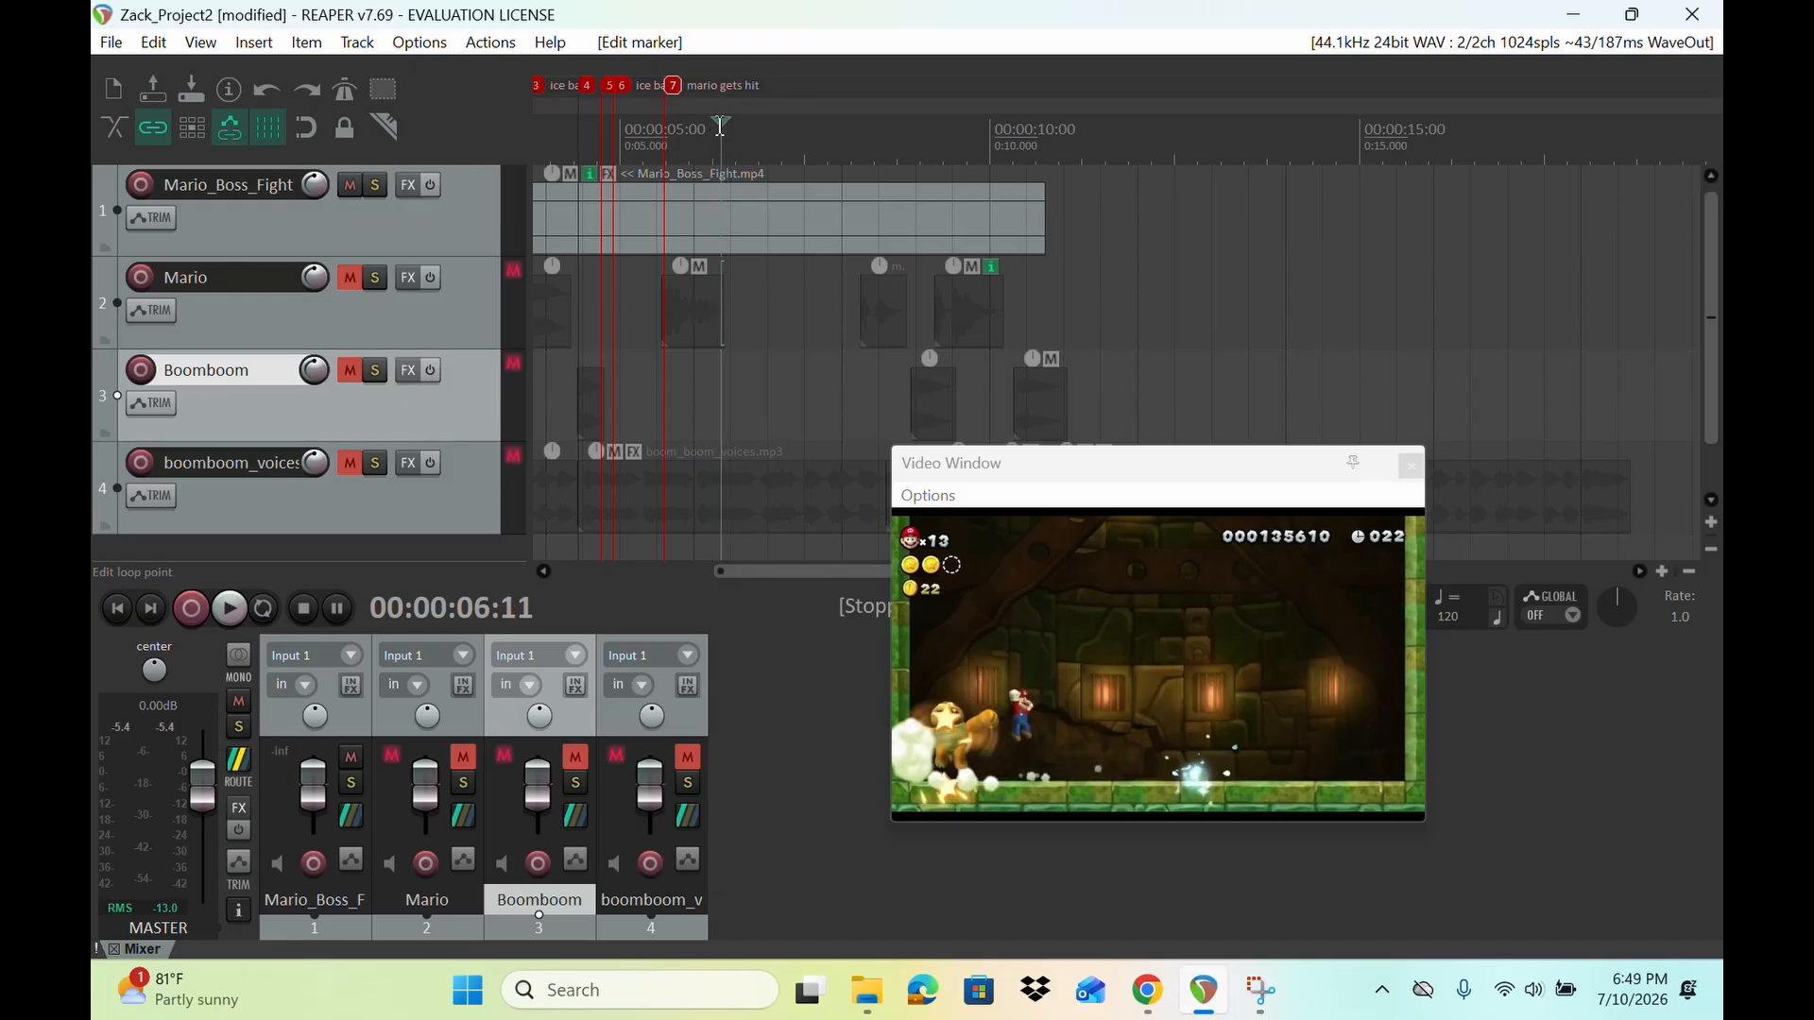
key("m")
double_click(727, 87)
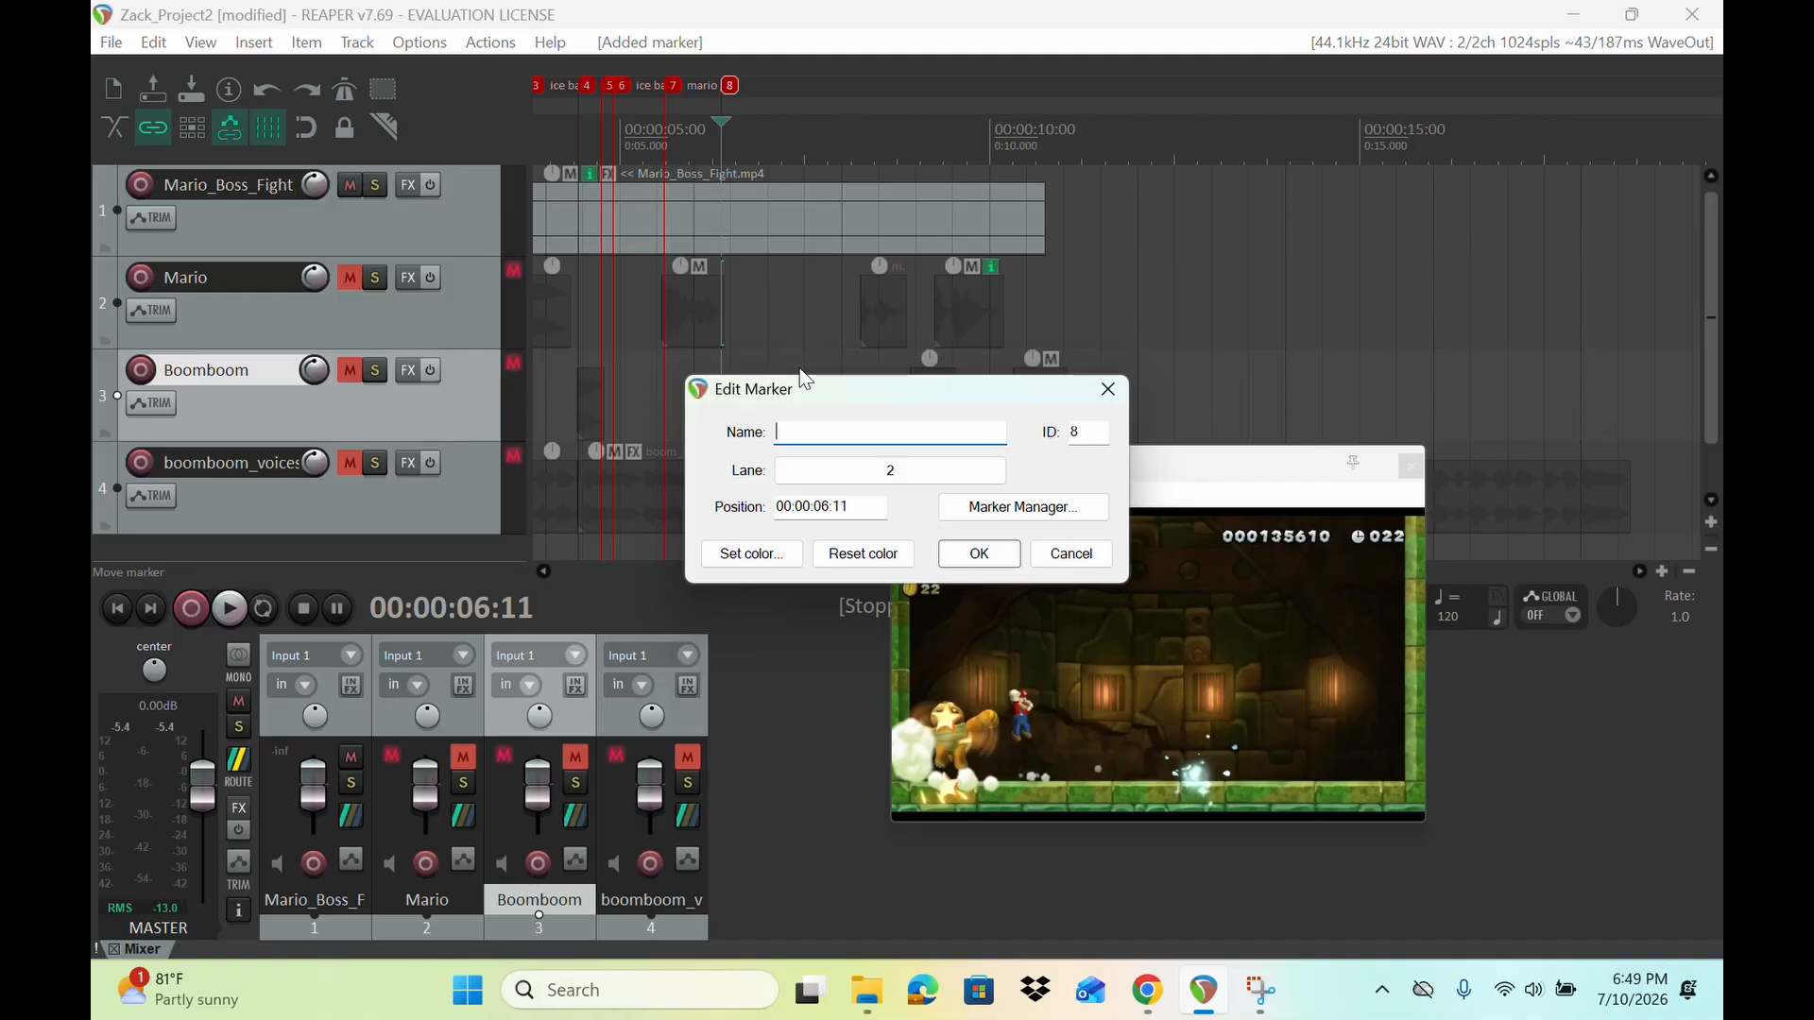
type("hit wall")
key("Return")
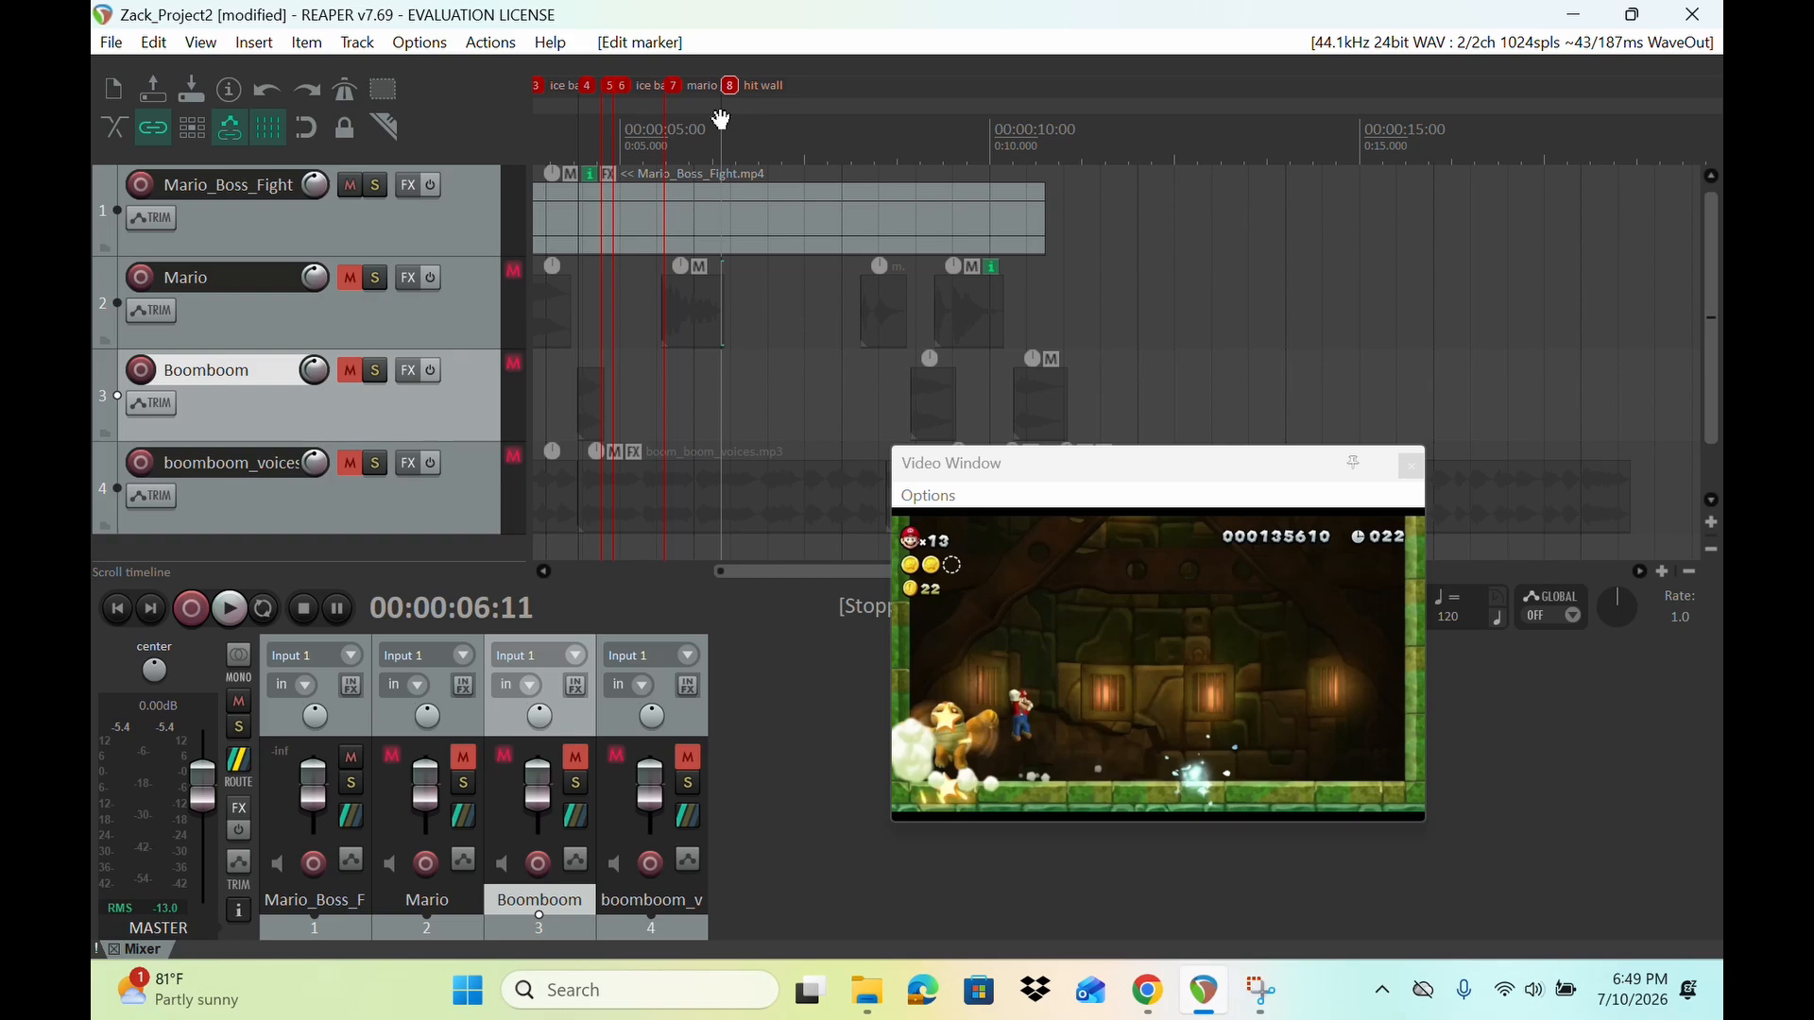
Step: Extend the name of the "hit wall" marker to "hit wall & mario jump"
mouse_move(720, 119)
left_mouse_down()
mouse_move(749, 115)
mouse_move(705, 133)
mouse_move(720, 132)
left_mouse_up()
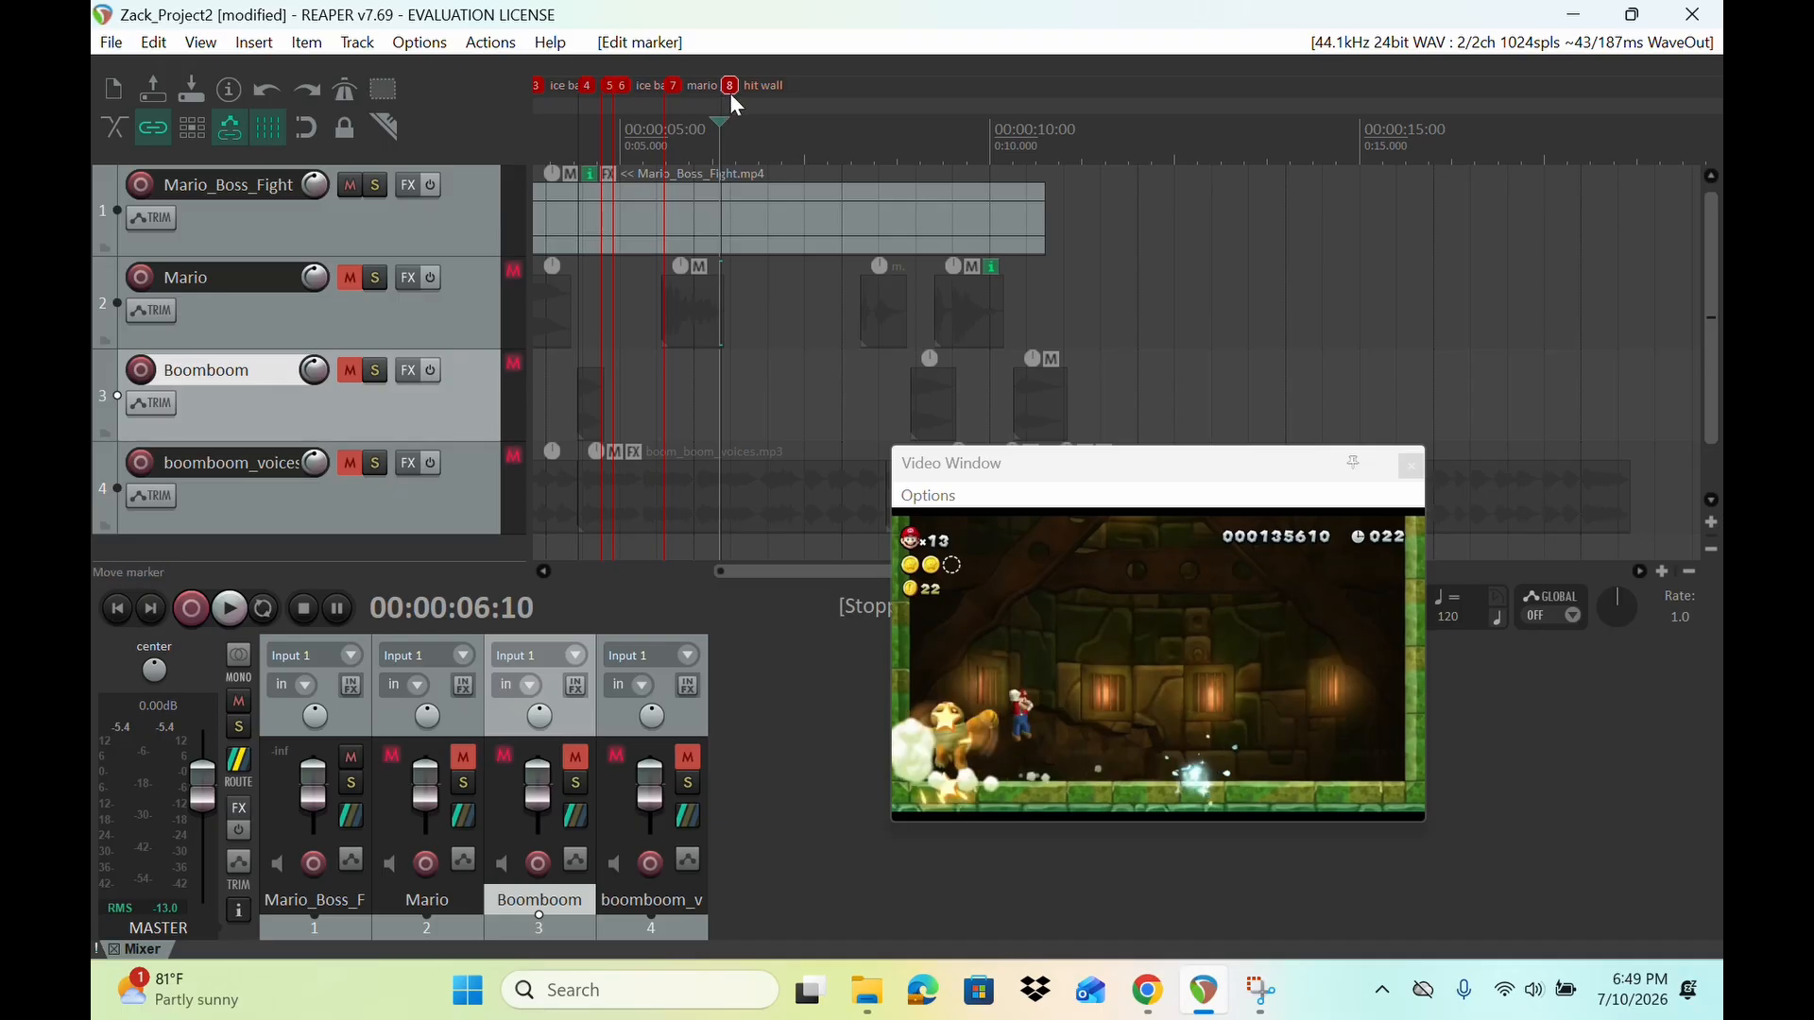
double_click(729, 87)
left_click(863, 424)
type("& ")
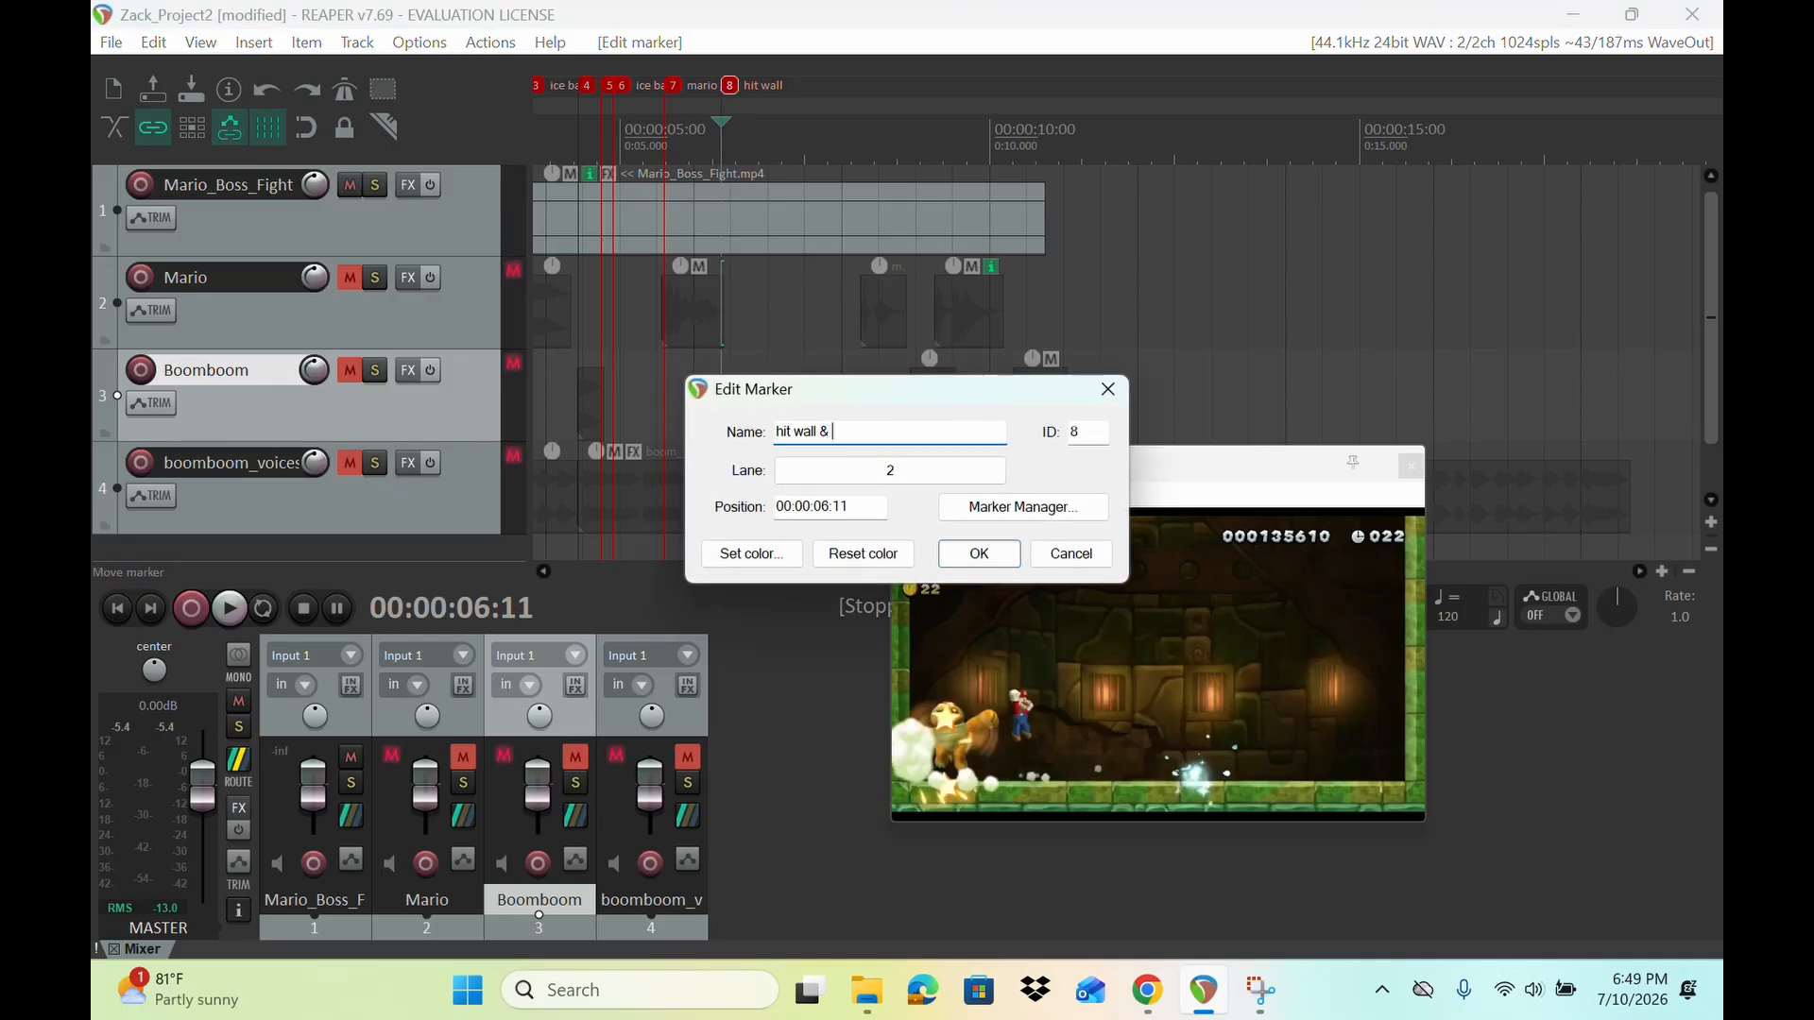
type("mario jump")
key("Return")
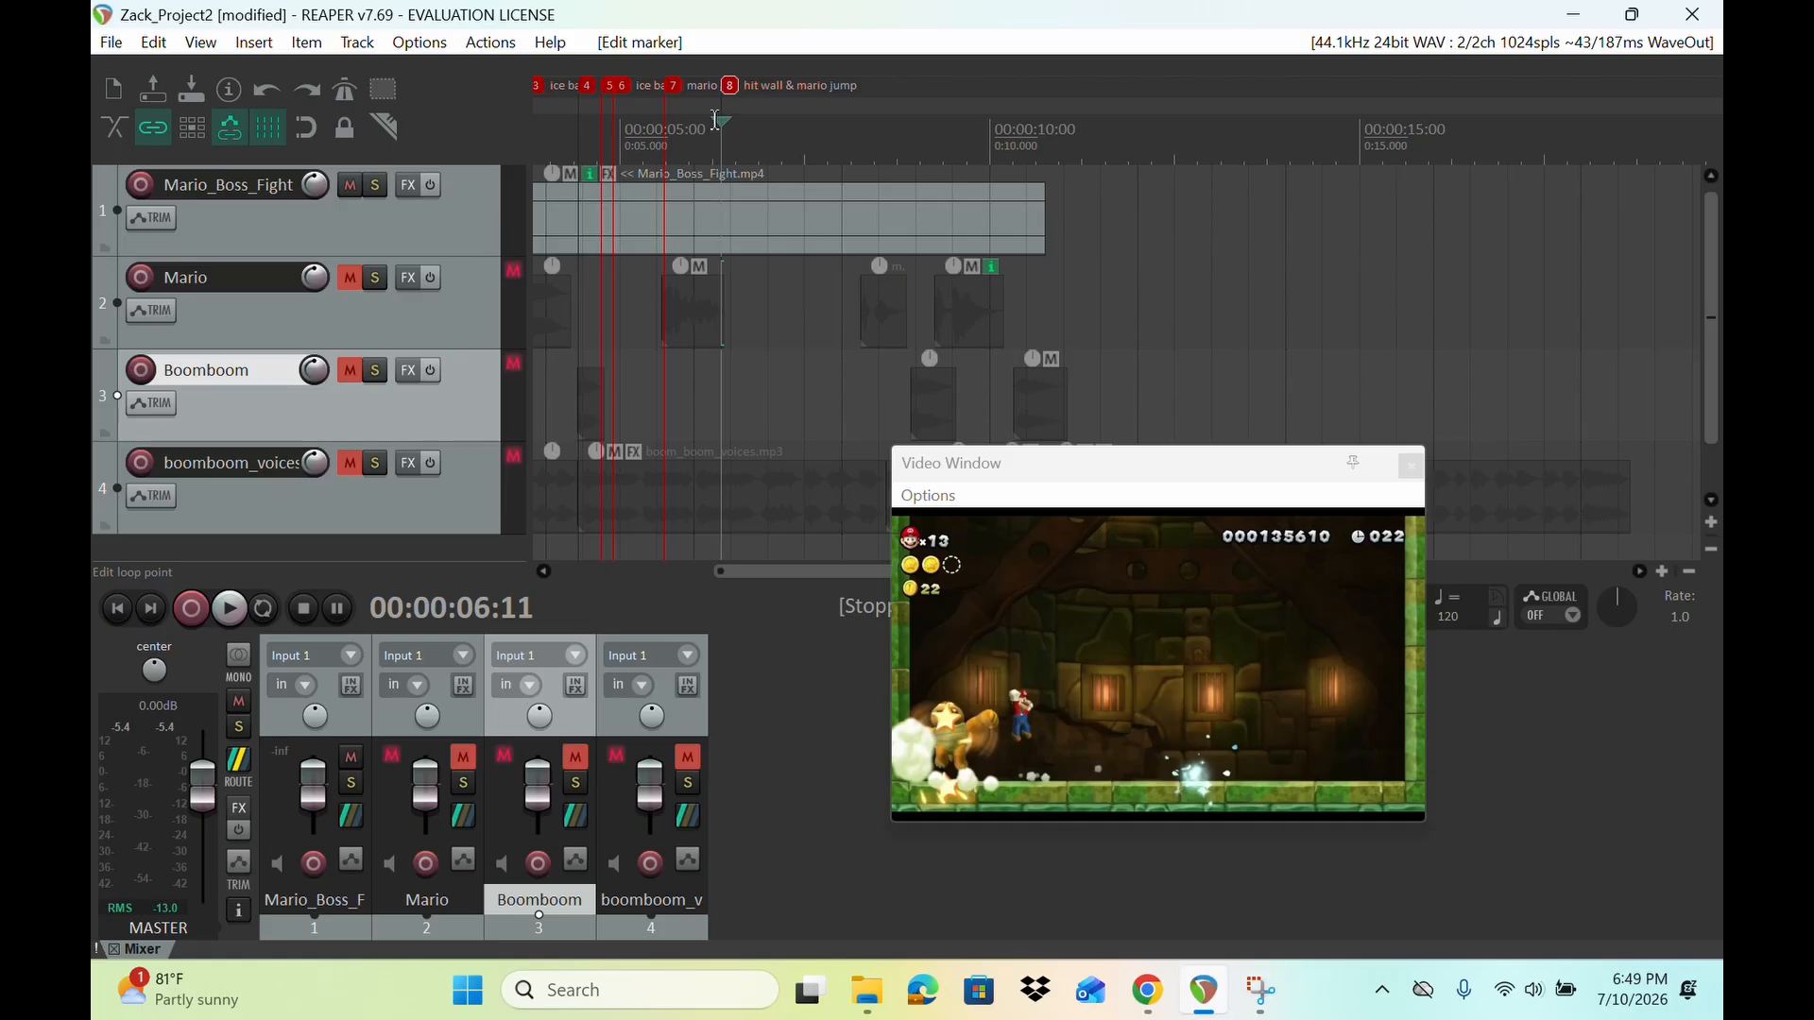
Step: Add a marker at 00:00:08:05, where Mario starts jumping over Boomboom, and name it "jump"
left_click_drag(720, 120, 854, 114)
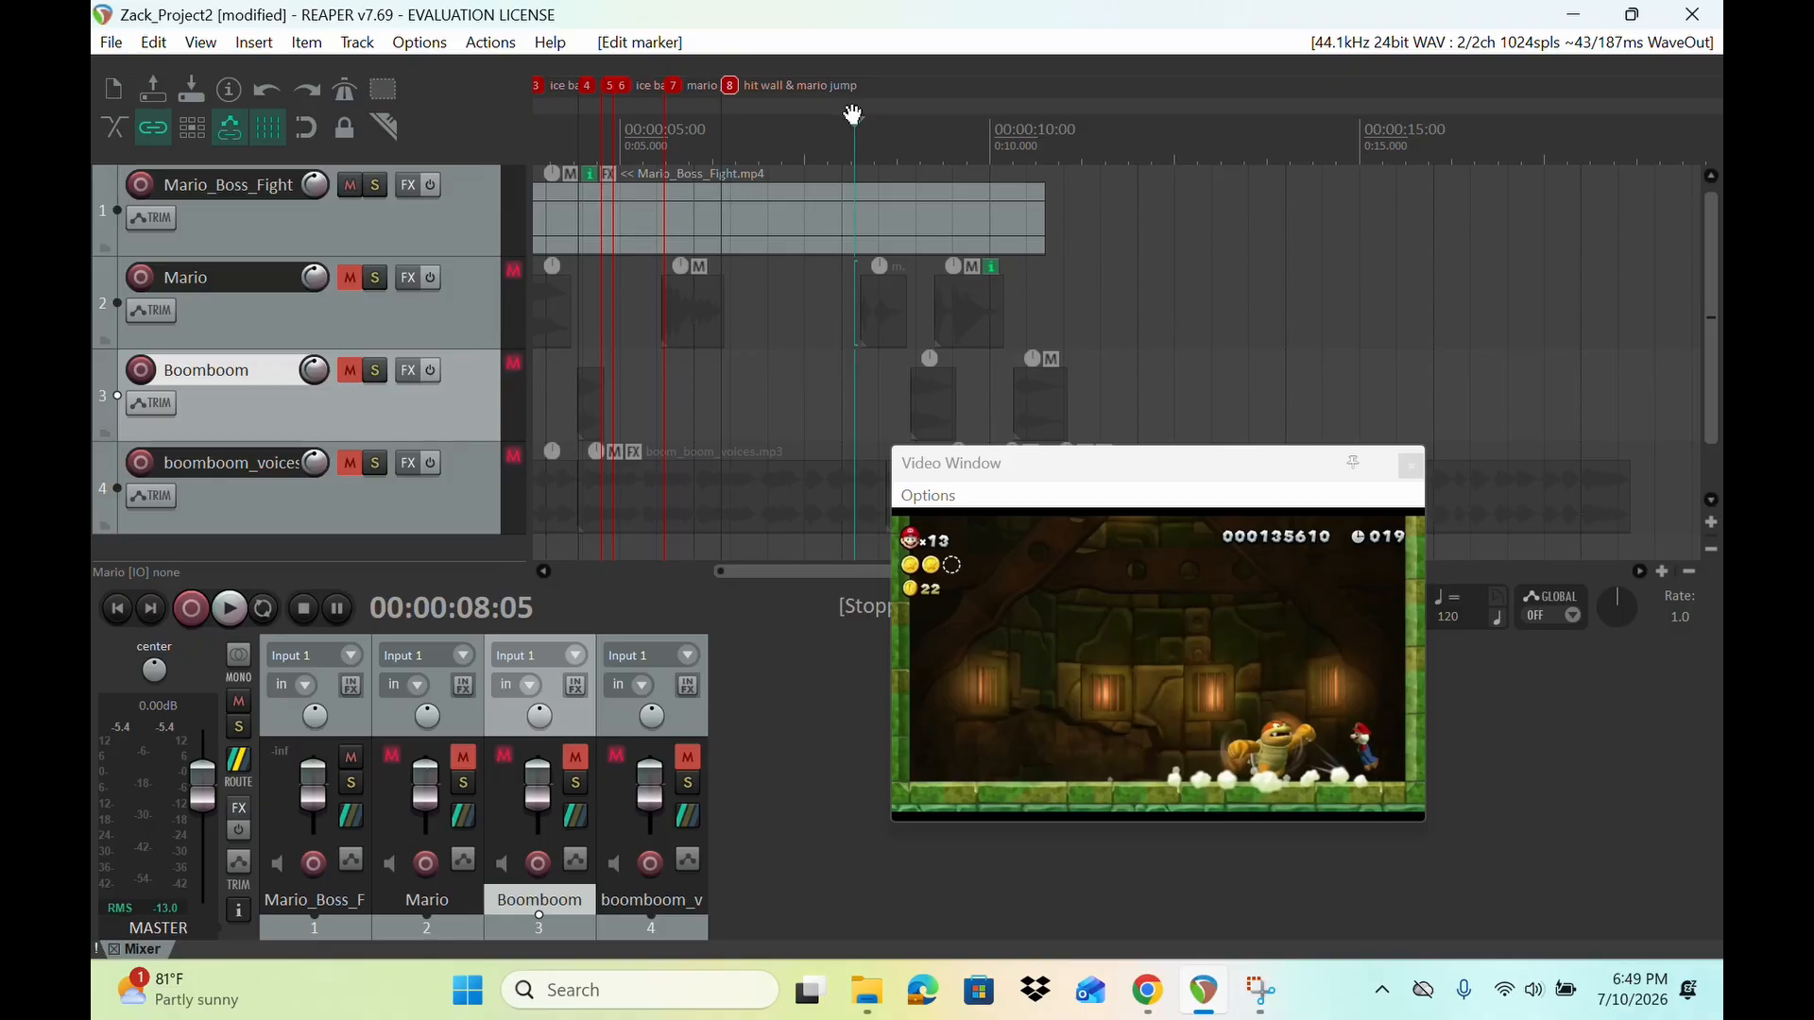
key("m")
scroll(848, 119, "right", 3)
scroll(847, 119, "left", 2)
double_click(663, 85)
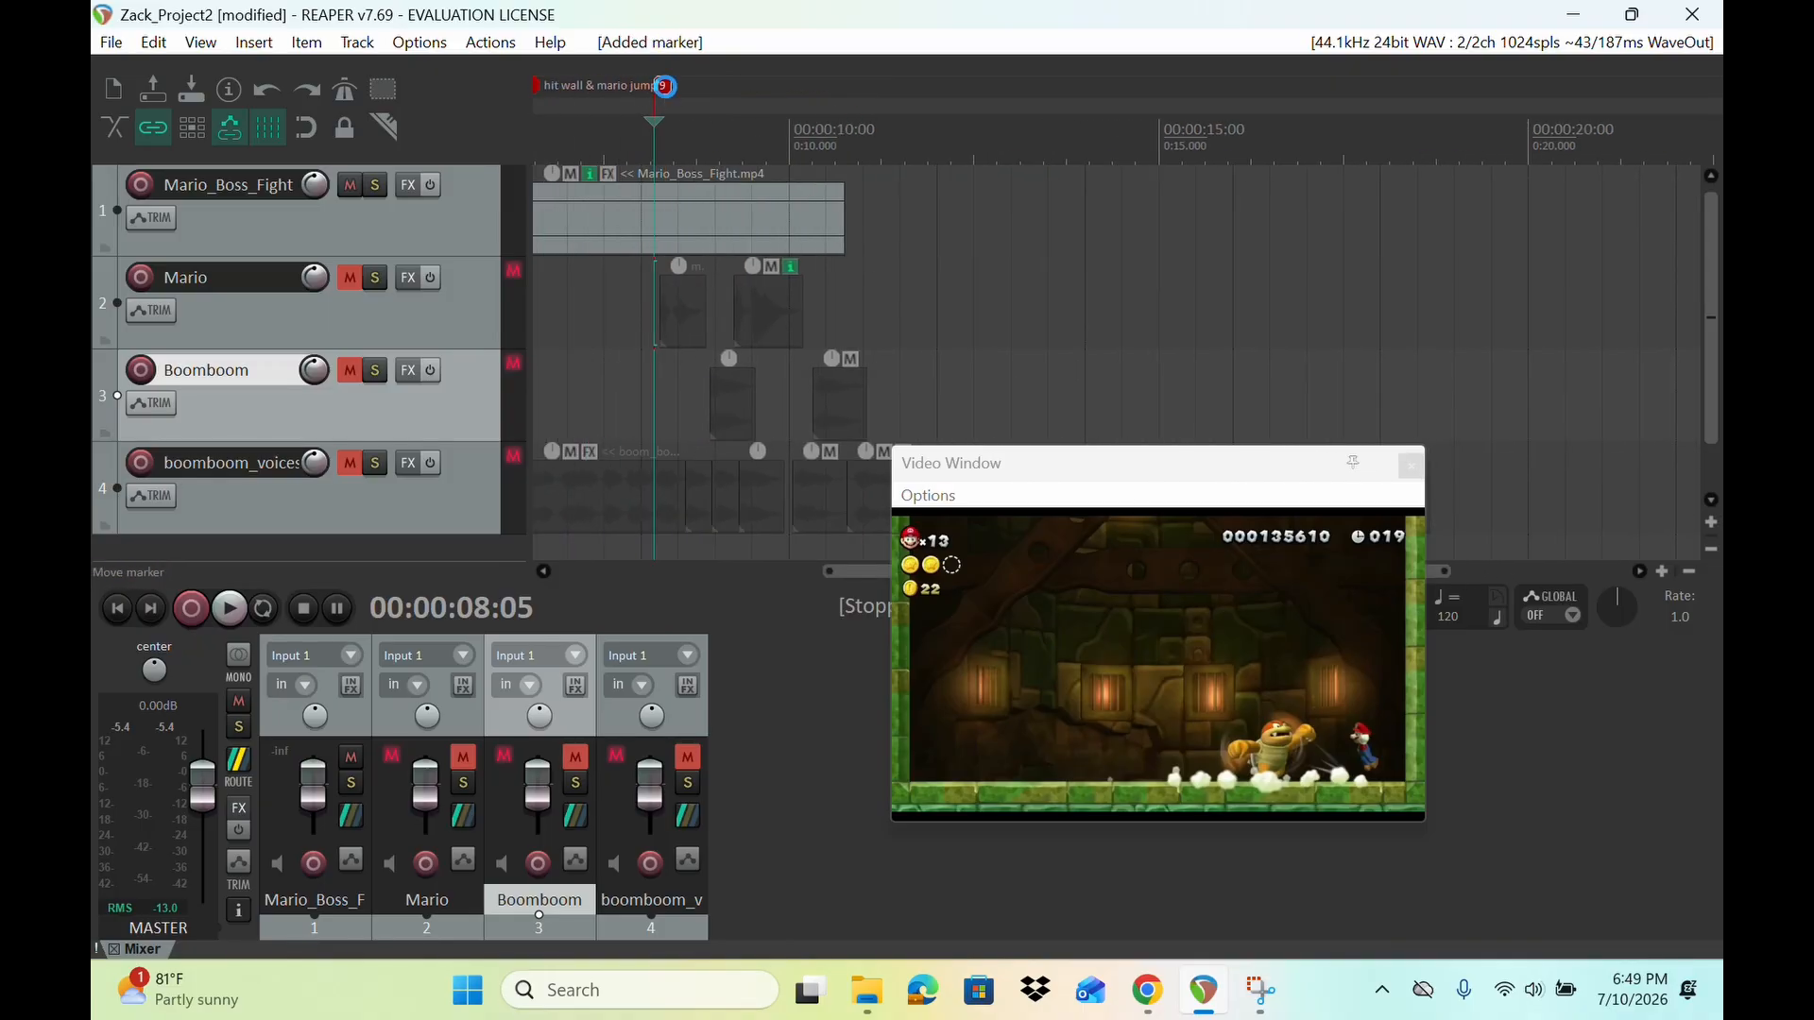
type("jump")
key("Return")
Step: Add a marker at 00:00:08:21, where Boomboom hits the opposite wall, and name it "hit wall"
left_click_drag(654, 123, 693, 126)
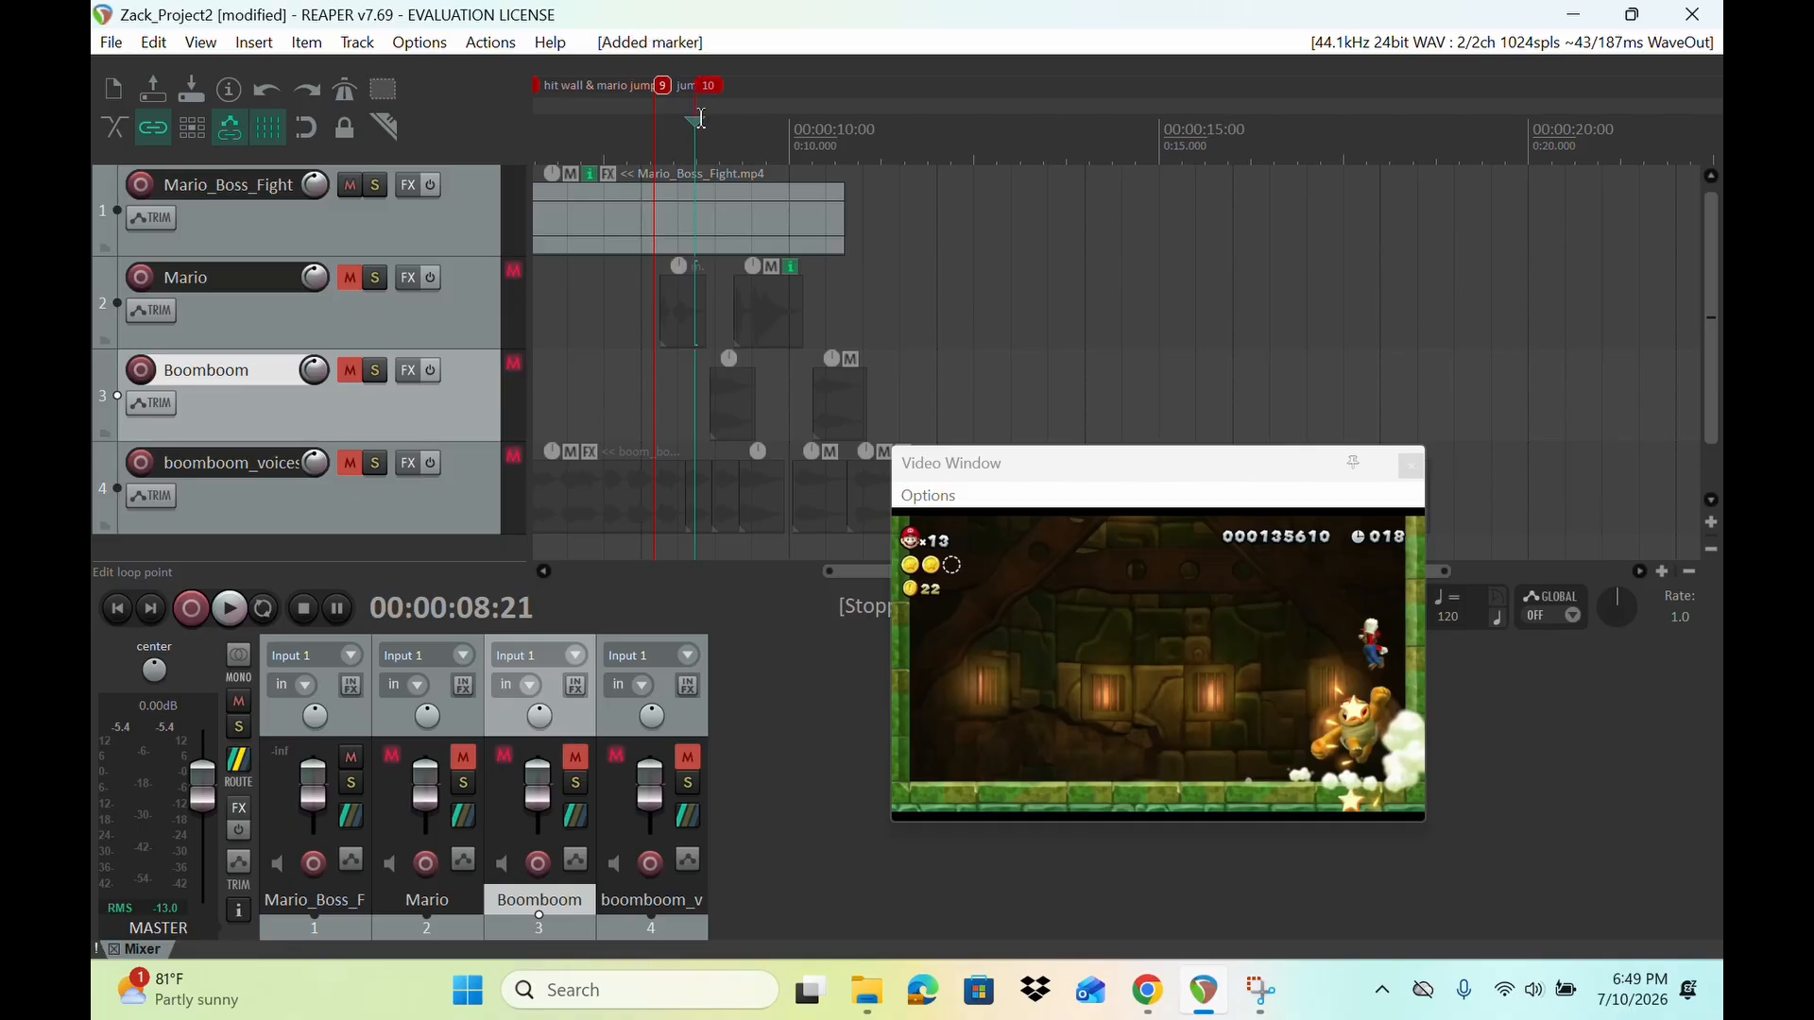
key("shift+m")
type("hit wall")
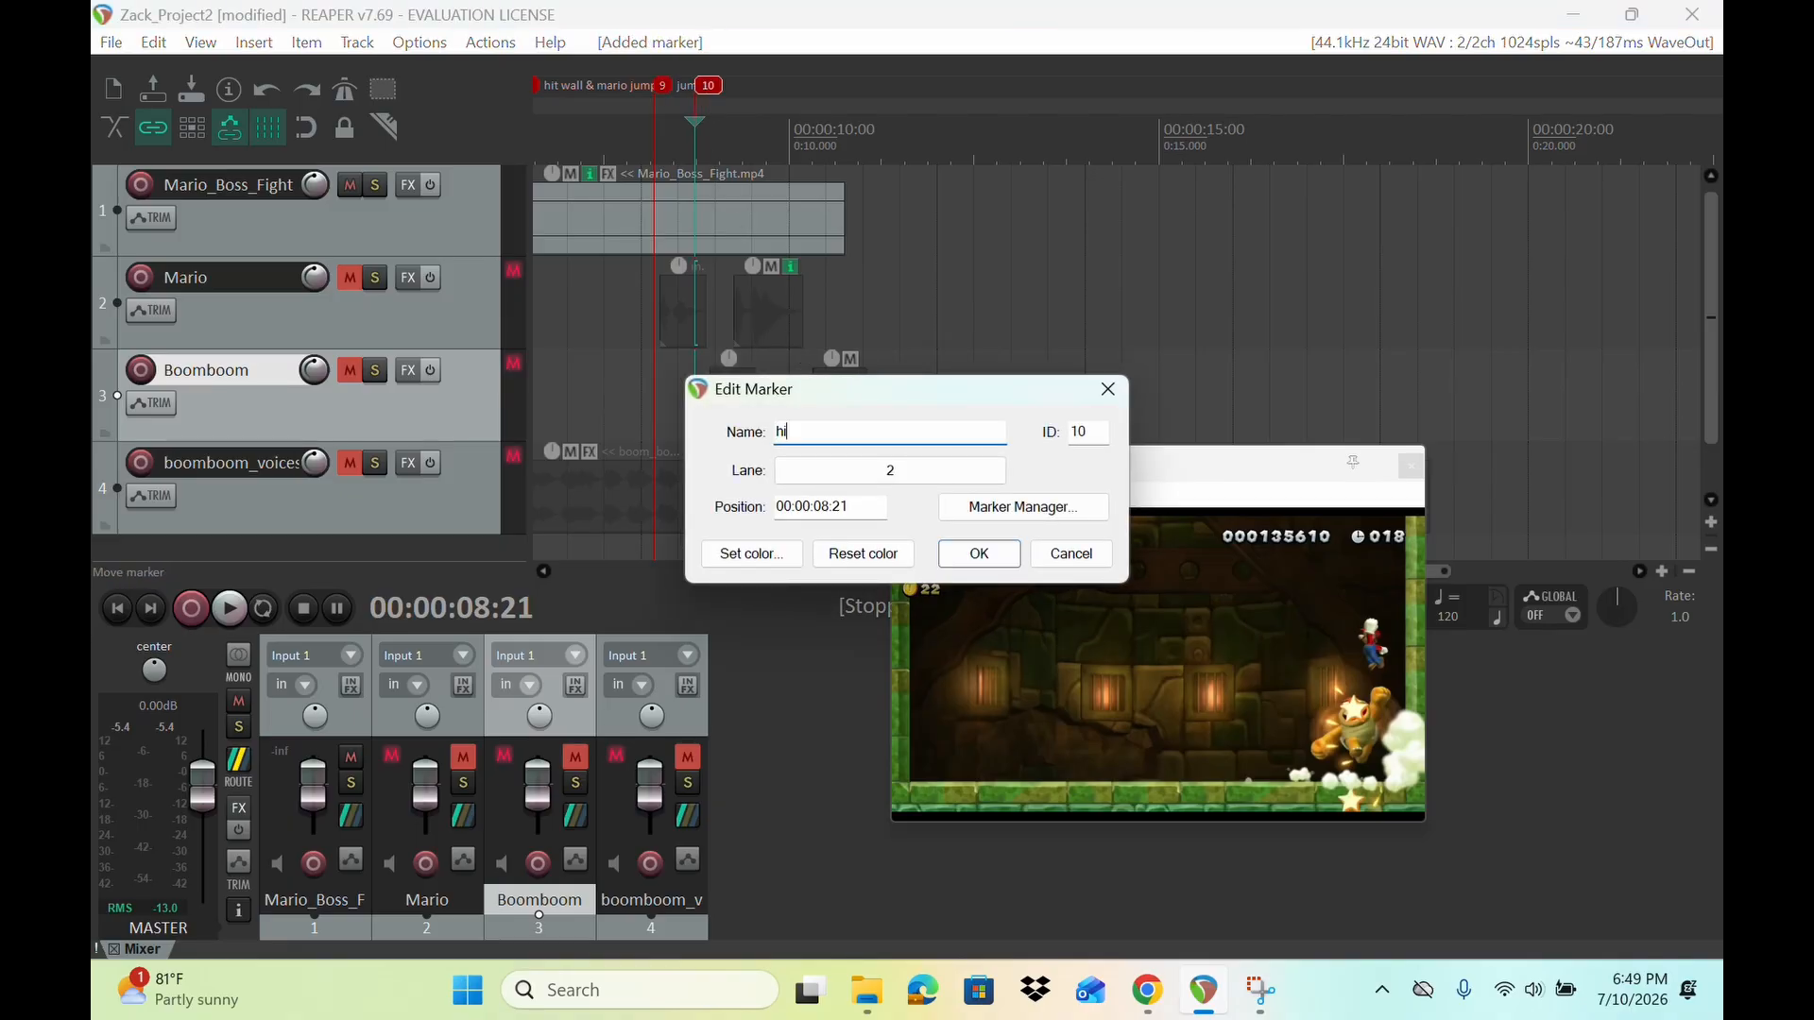
key("Return")
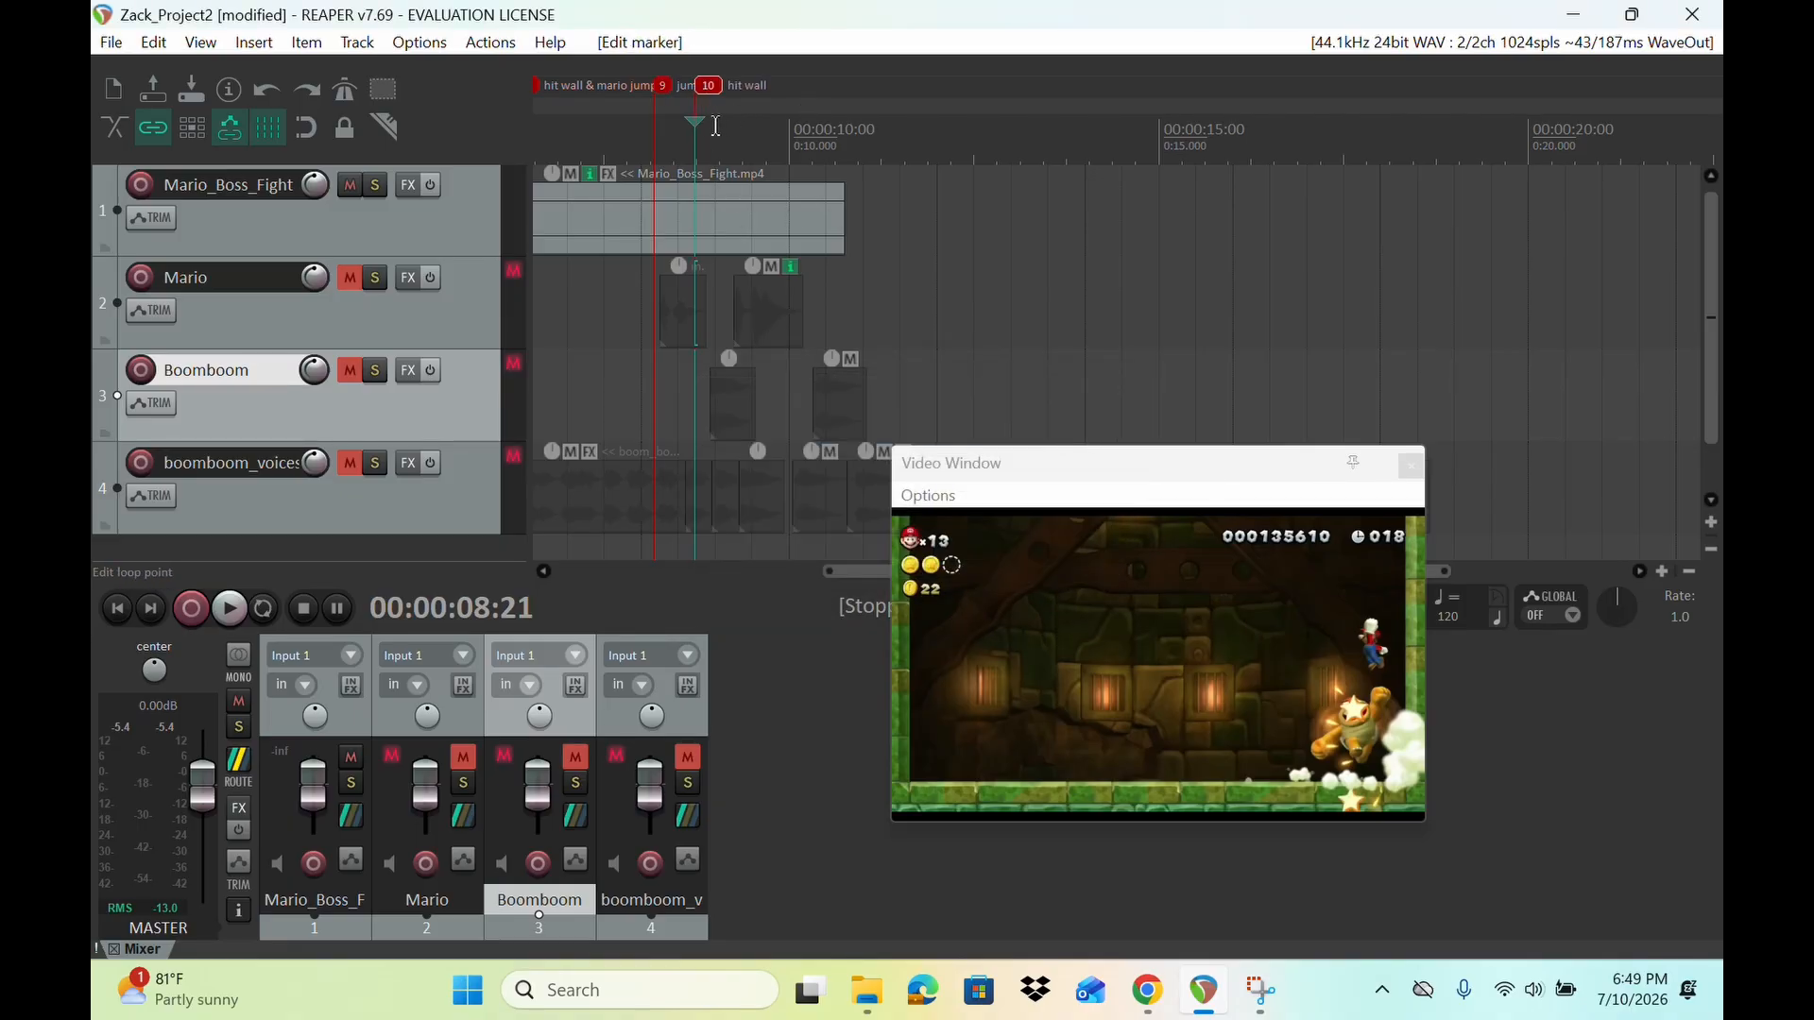
Step: Add a marker at 00:00:09:00, where Mario lands on Boomboom, and name it "stomp on boss"
left_click_drag(693, 125, 716, 129)
key("m")
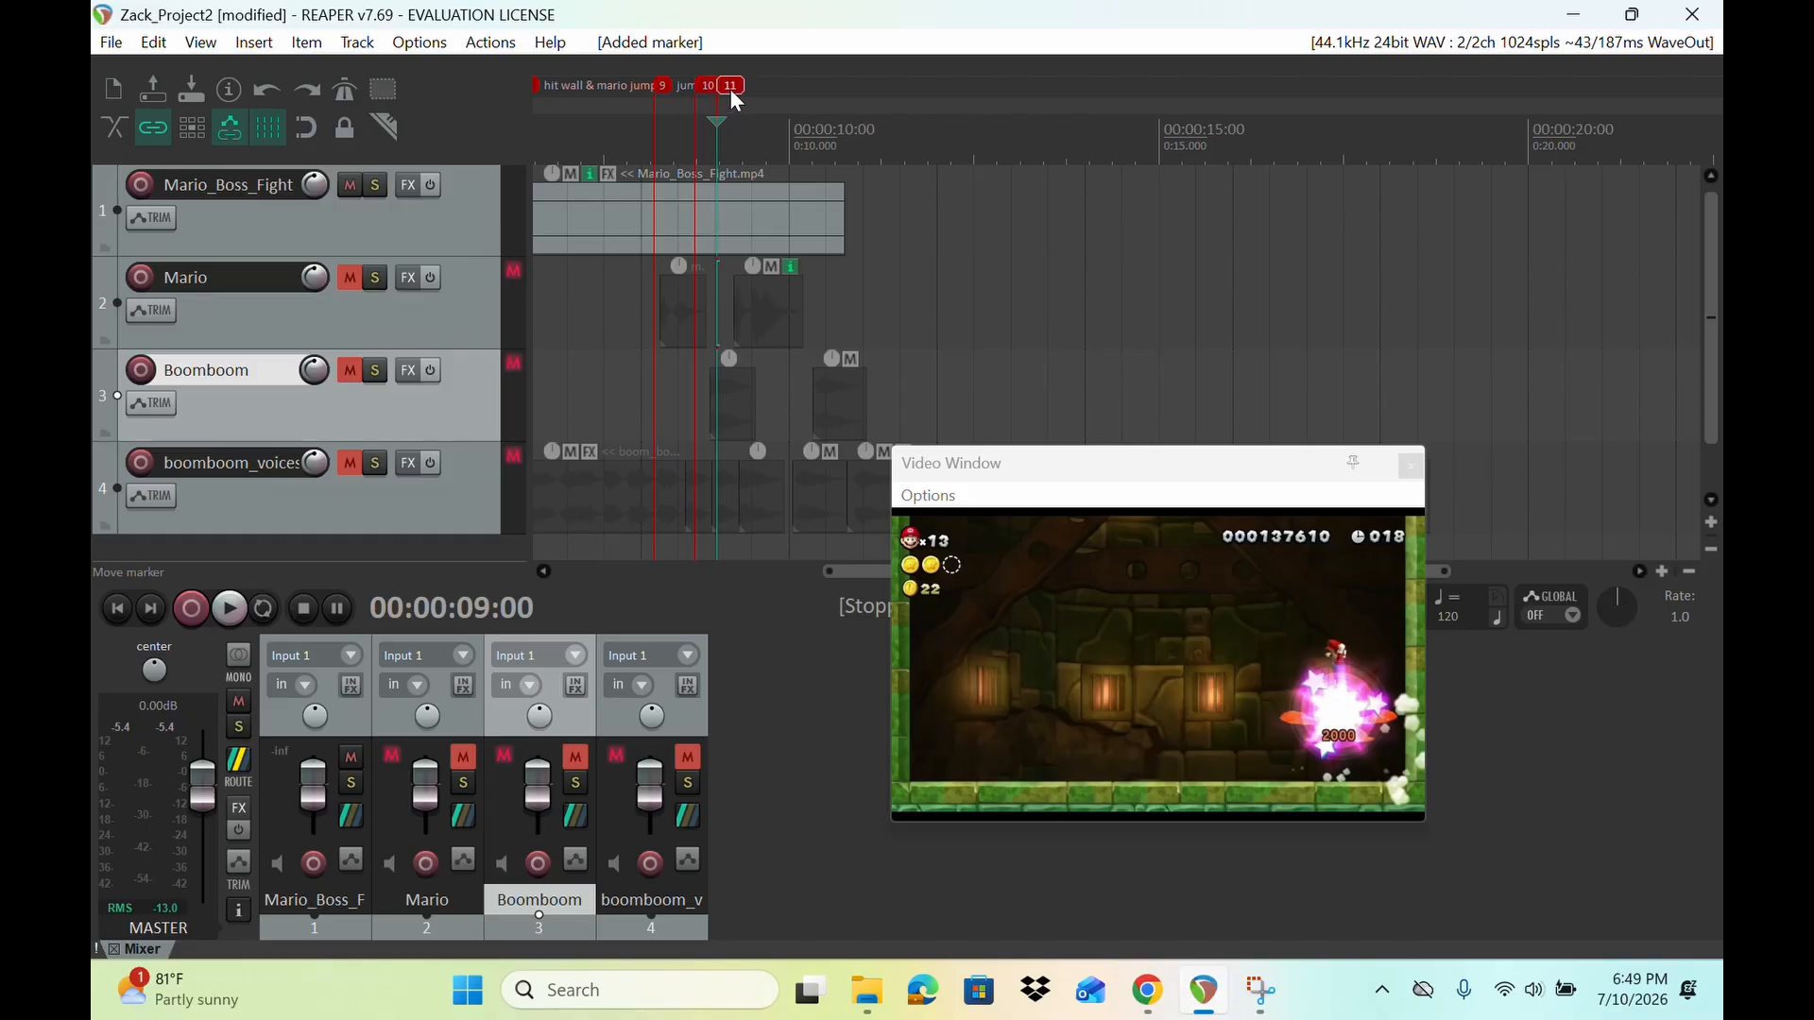
double_click(729, 89)
type("stomp on boss")
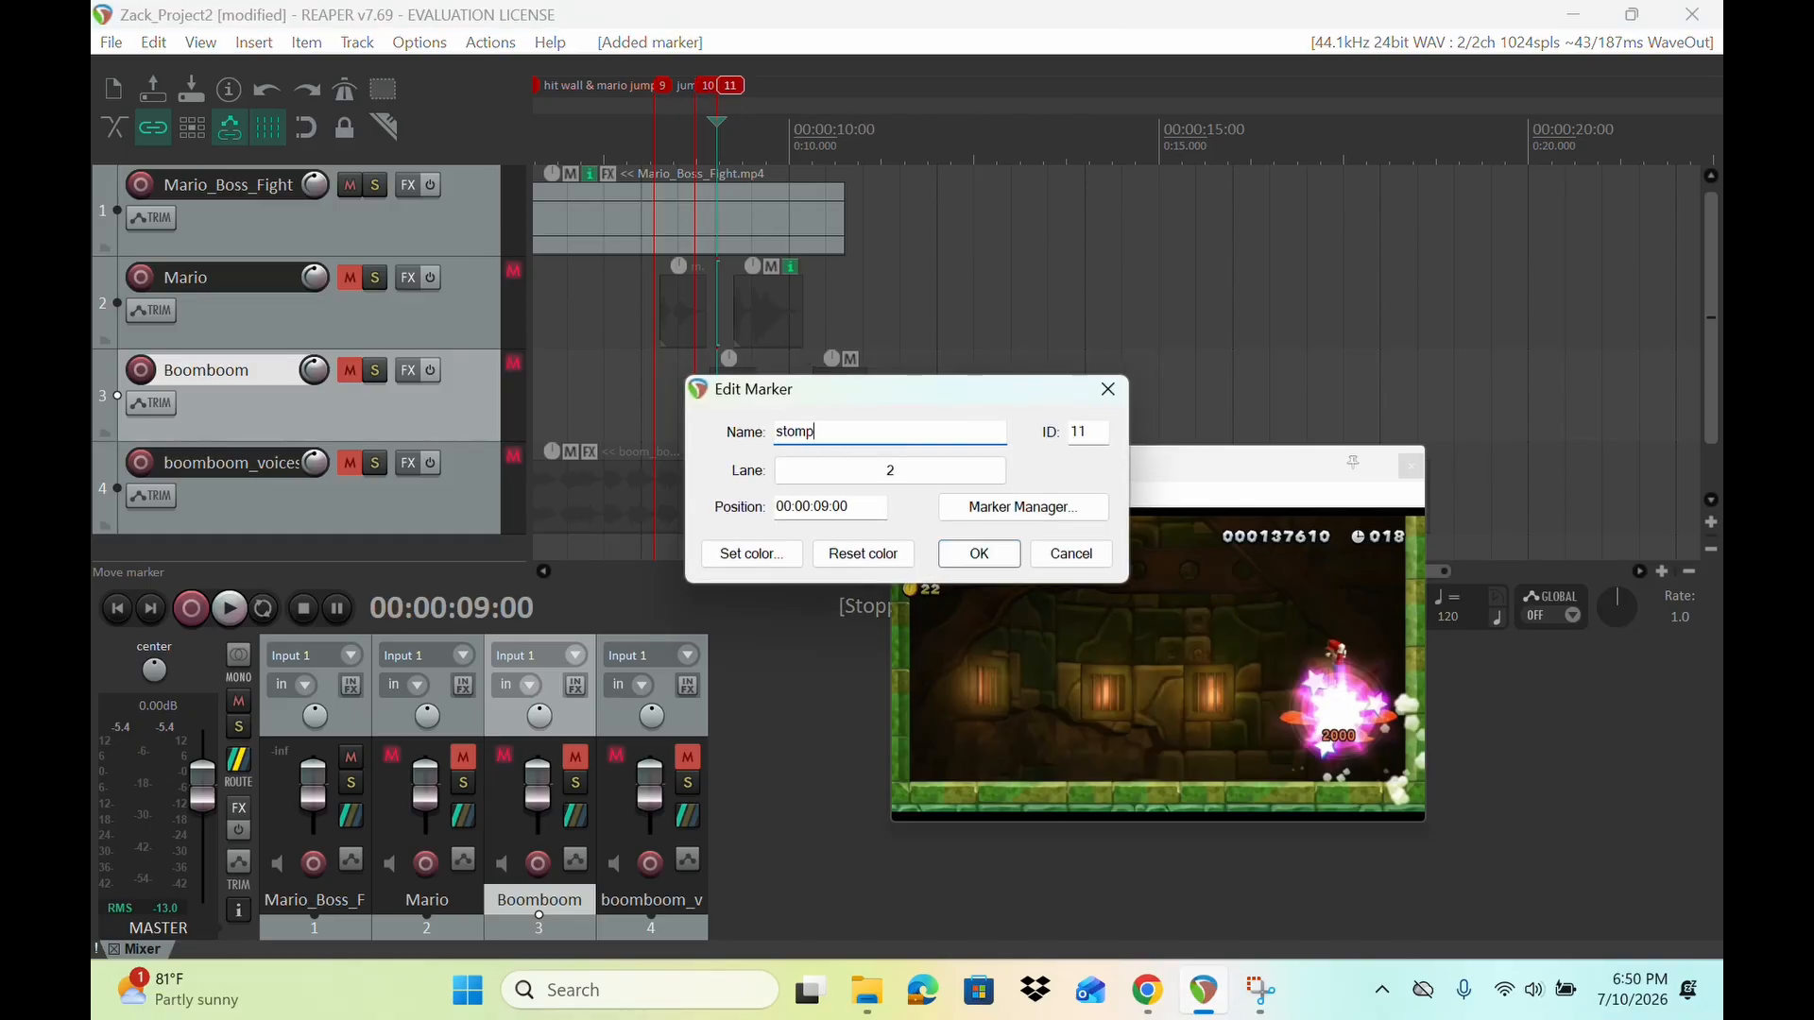
key("Return")
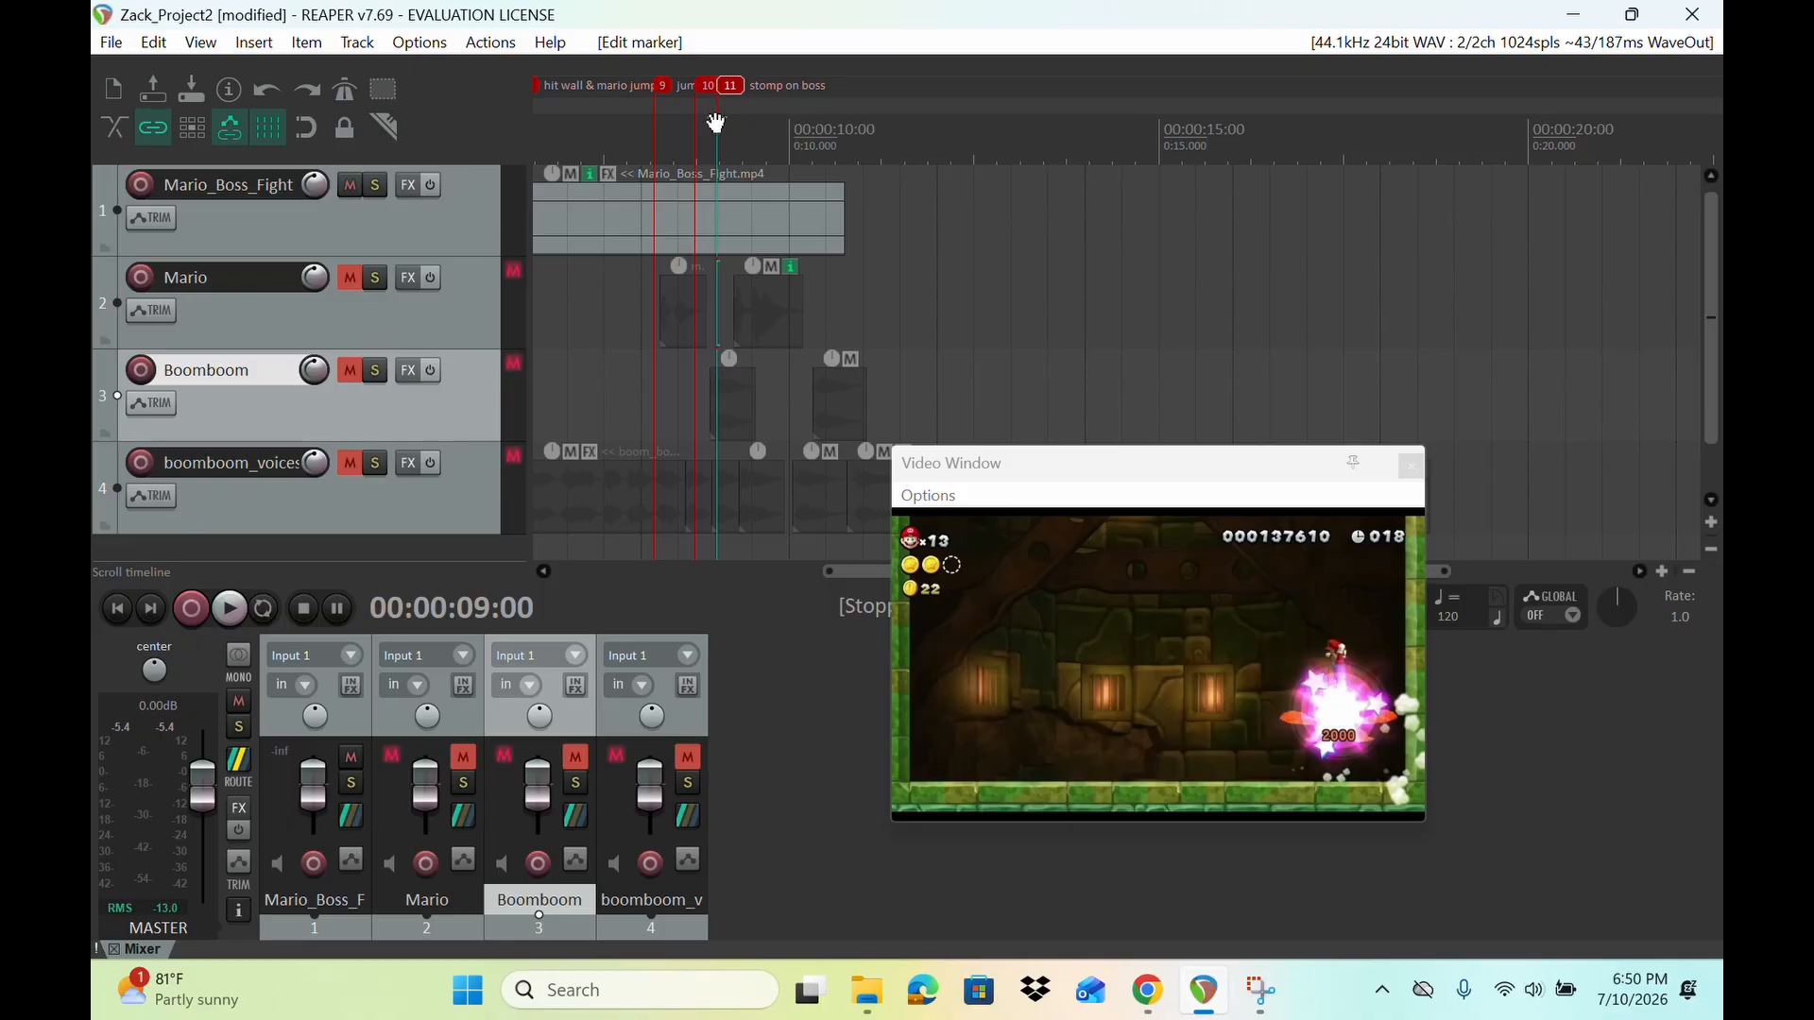
Step: Add a marker at 00:00:10:10, where Boomboom drops to the ground, and name it "boom falls on floor"
left_click_drag(716, 123, 814, 134)
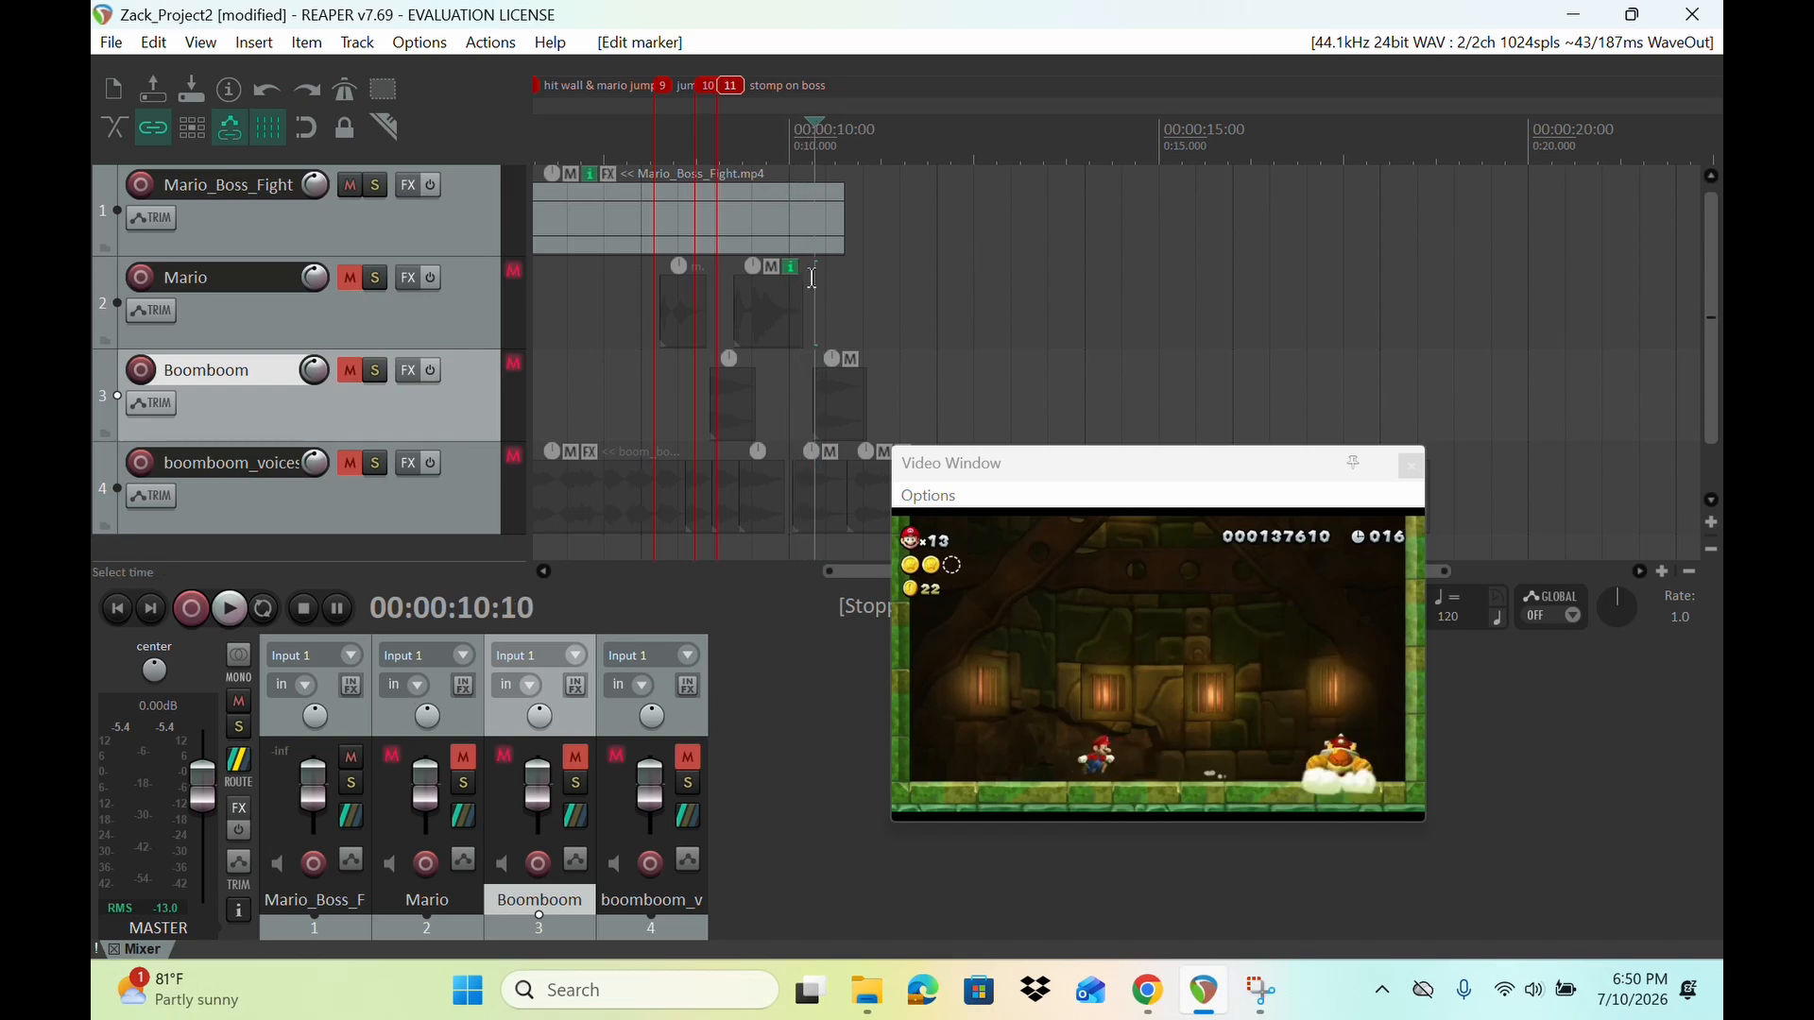
key("m")
scroll(700, 202, "right", 2)
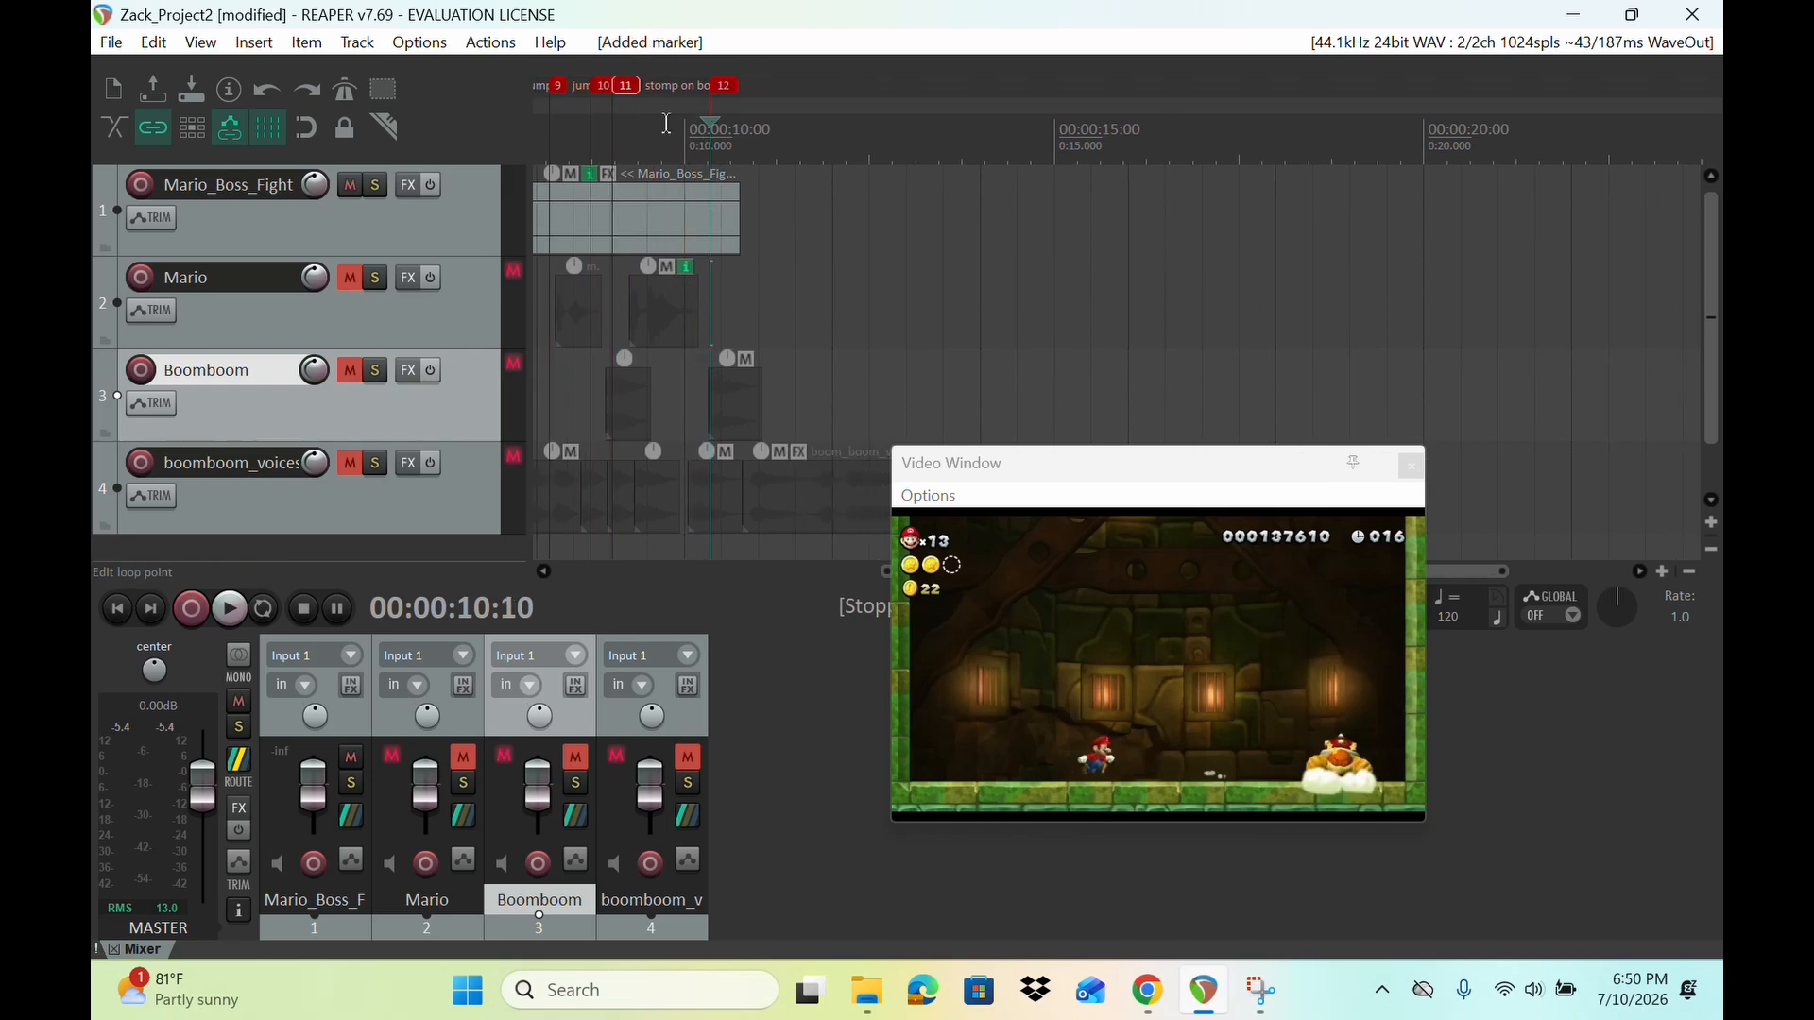
double_click(722, 85)
type("b")
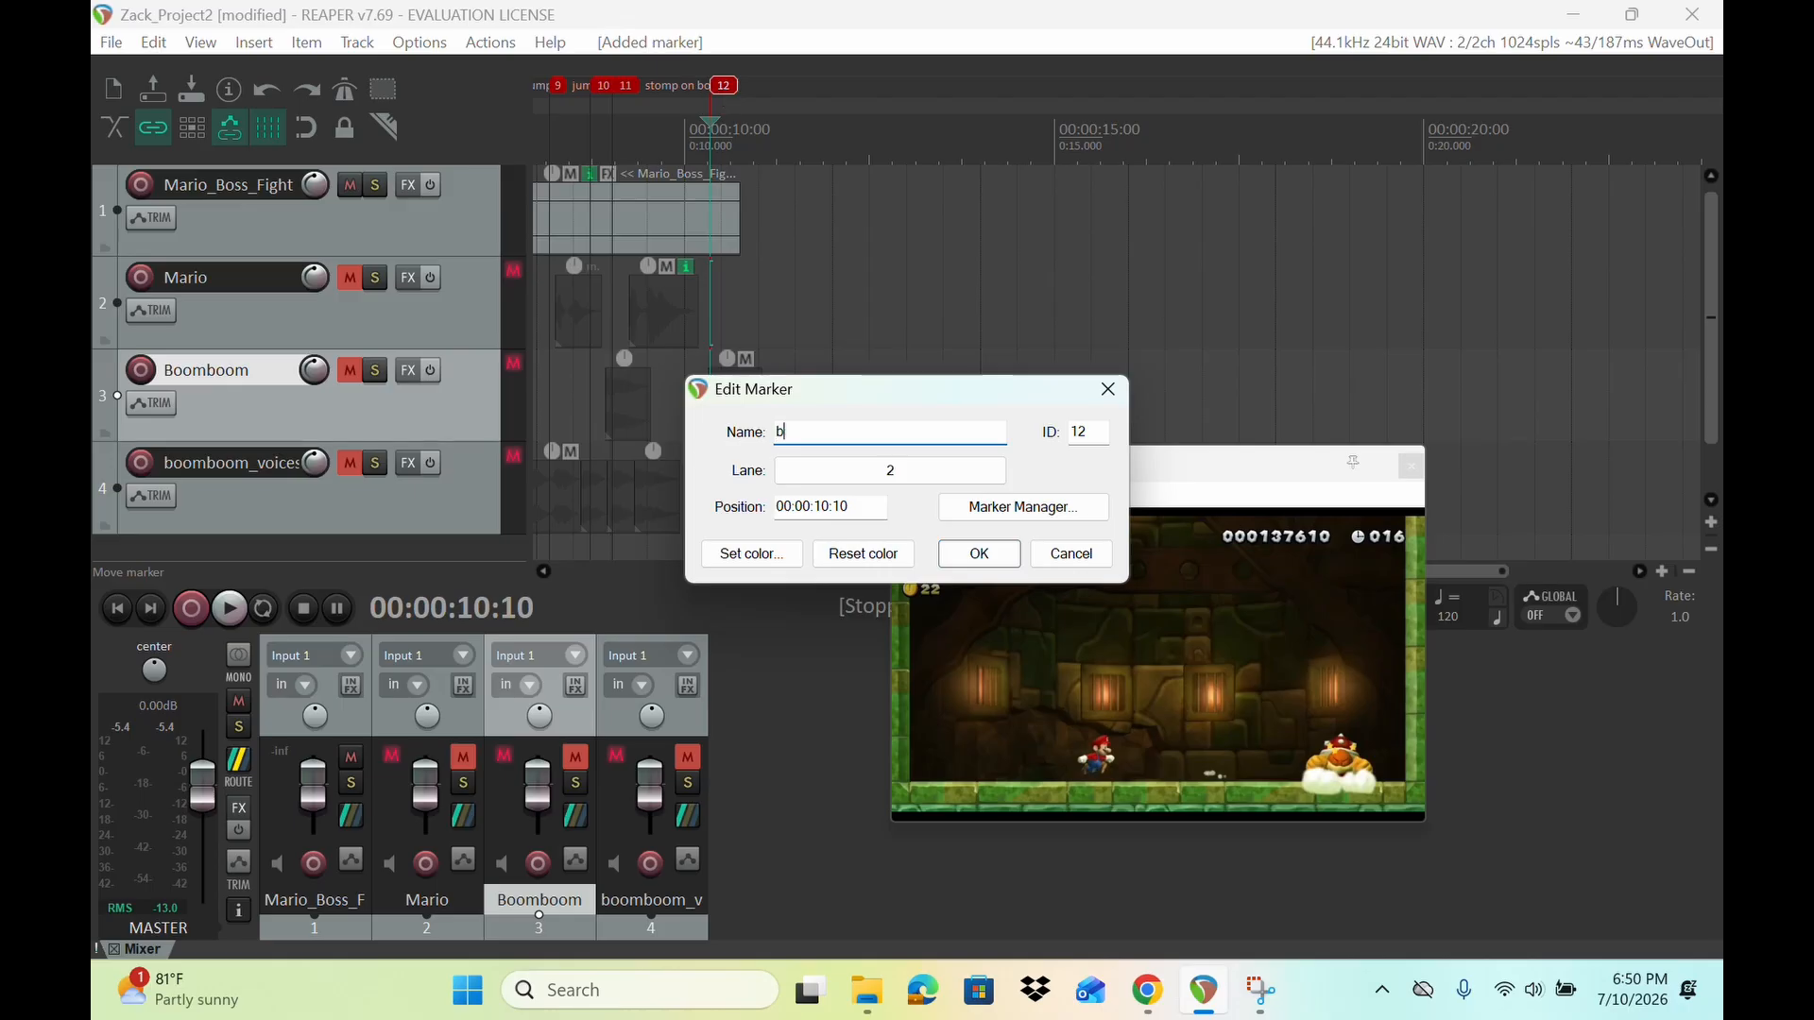
type("oom falls on floor")
key("Return")
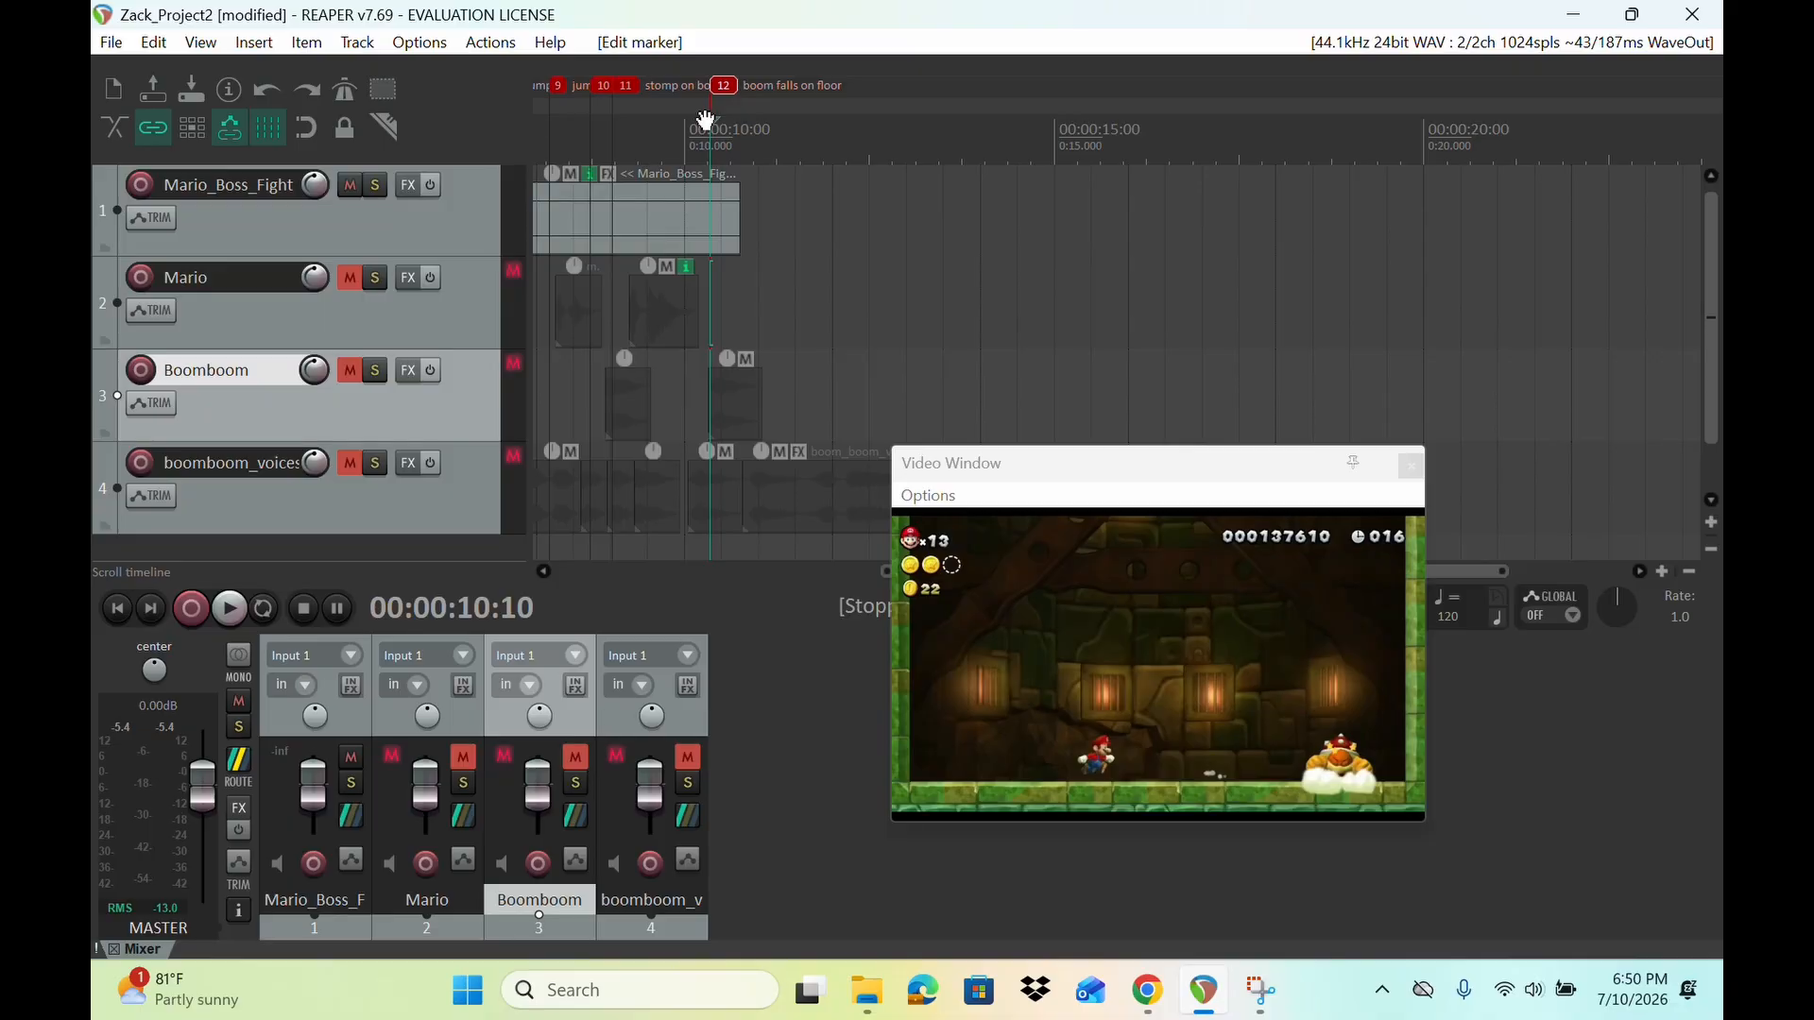
Step: Scrub the video just past the last marker and return the playhead to the project start
mouse_move(708, 121)
left_mouse_down()
mouse_move(745, 129)
mouse_move(725, 130)
left_mouse_up()
left_click(116, 609)
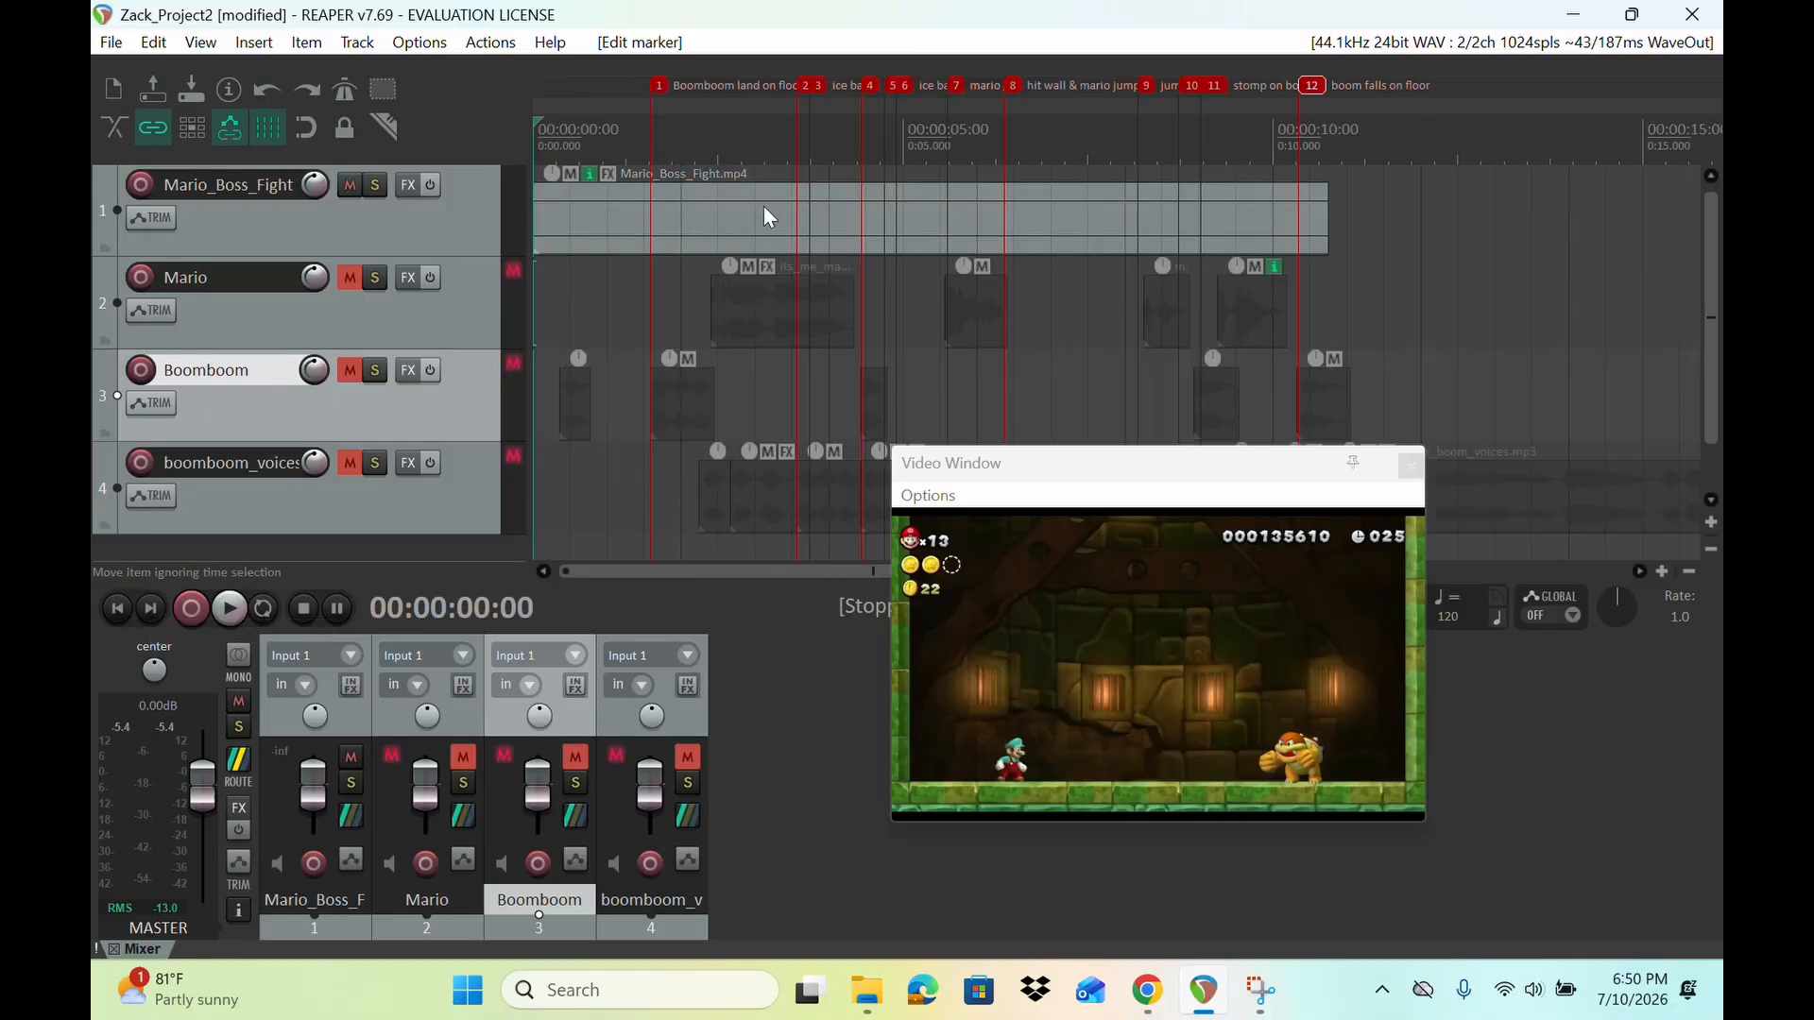